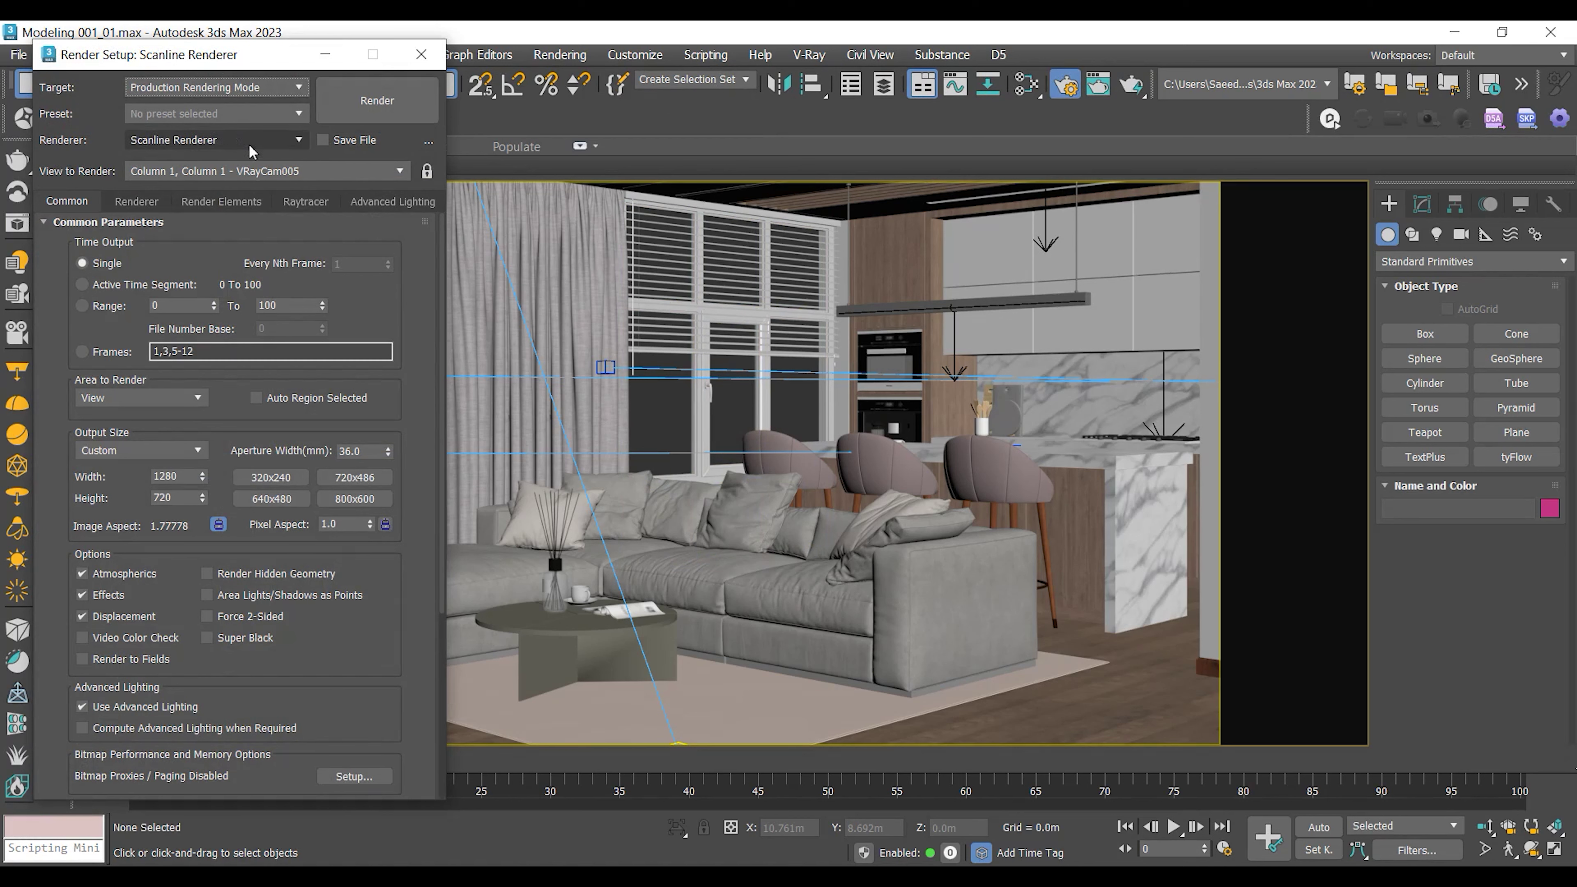
# Step: Switch the production renderer from Scanline to V-Ray 6 Hotfix 3 and show its V-Ray settings
pyautogui.click(296, 144)
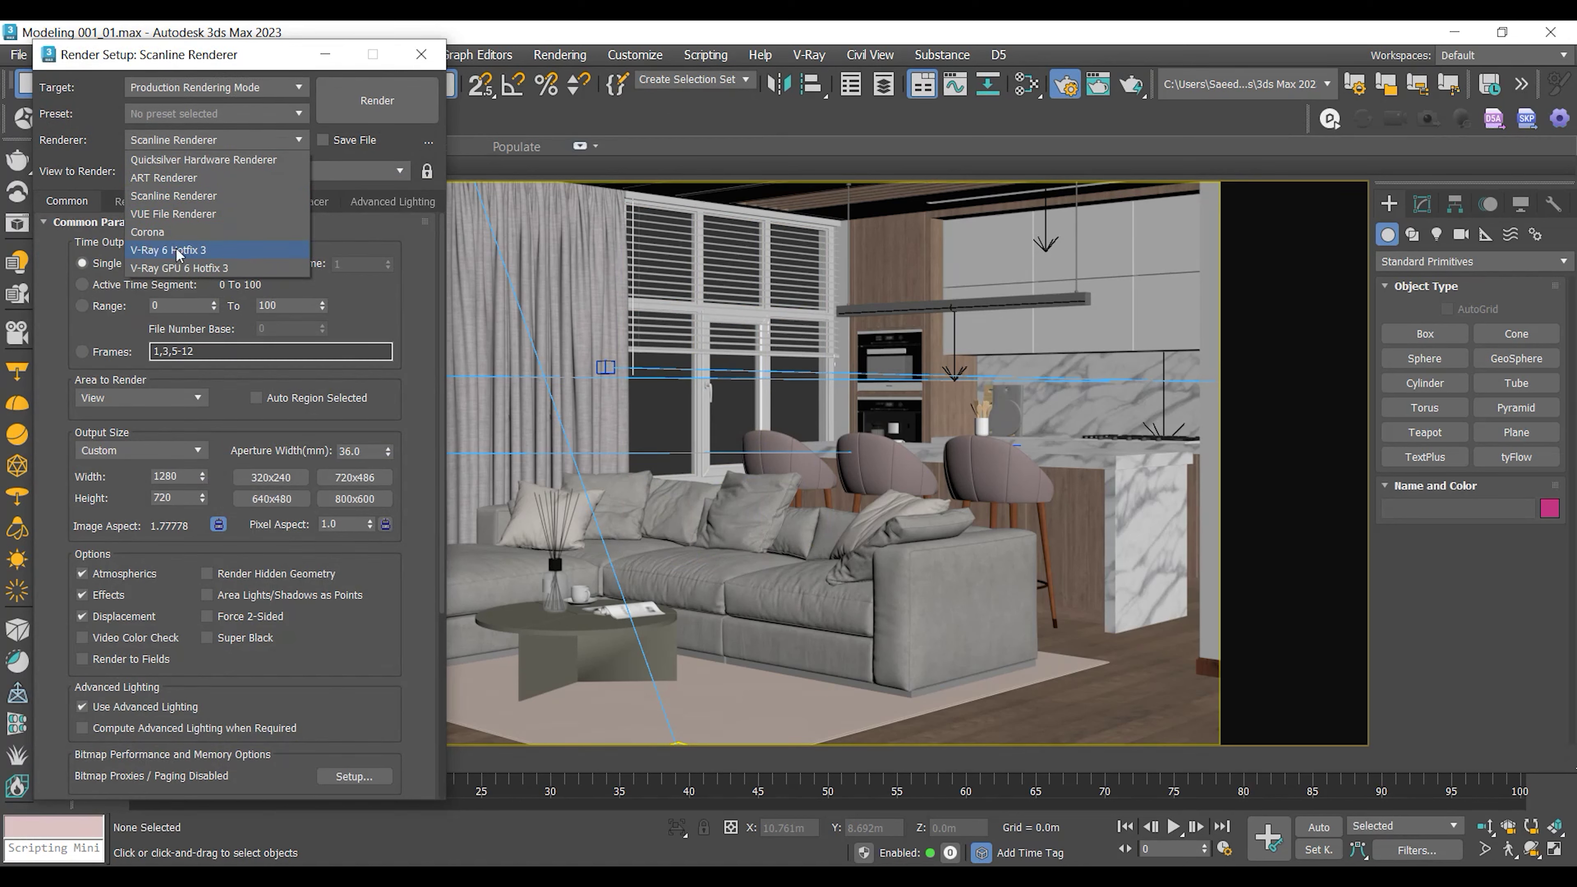
pyautogui.click(191, 248)
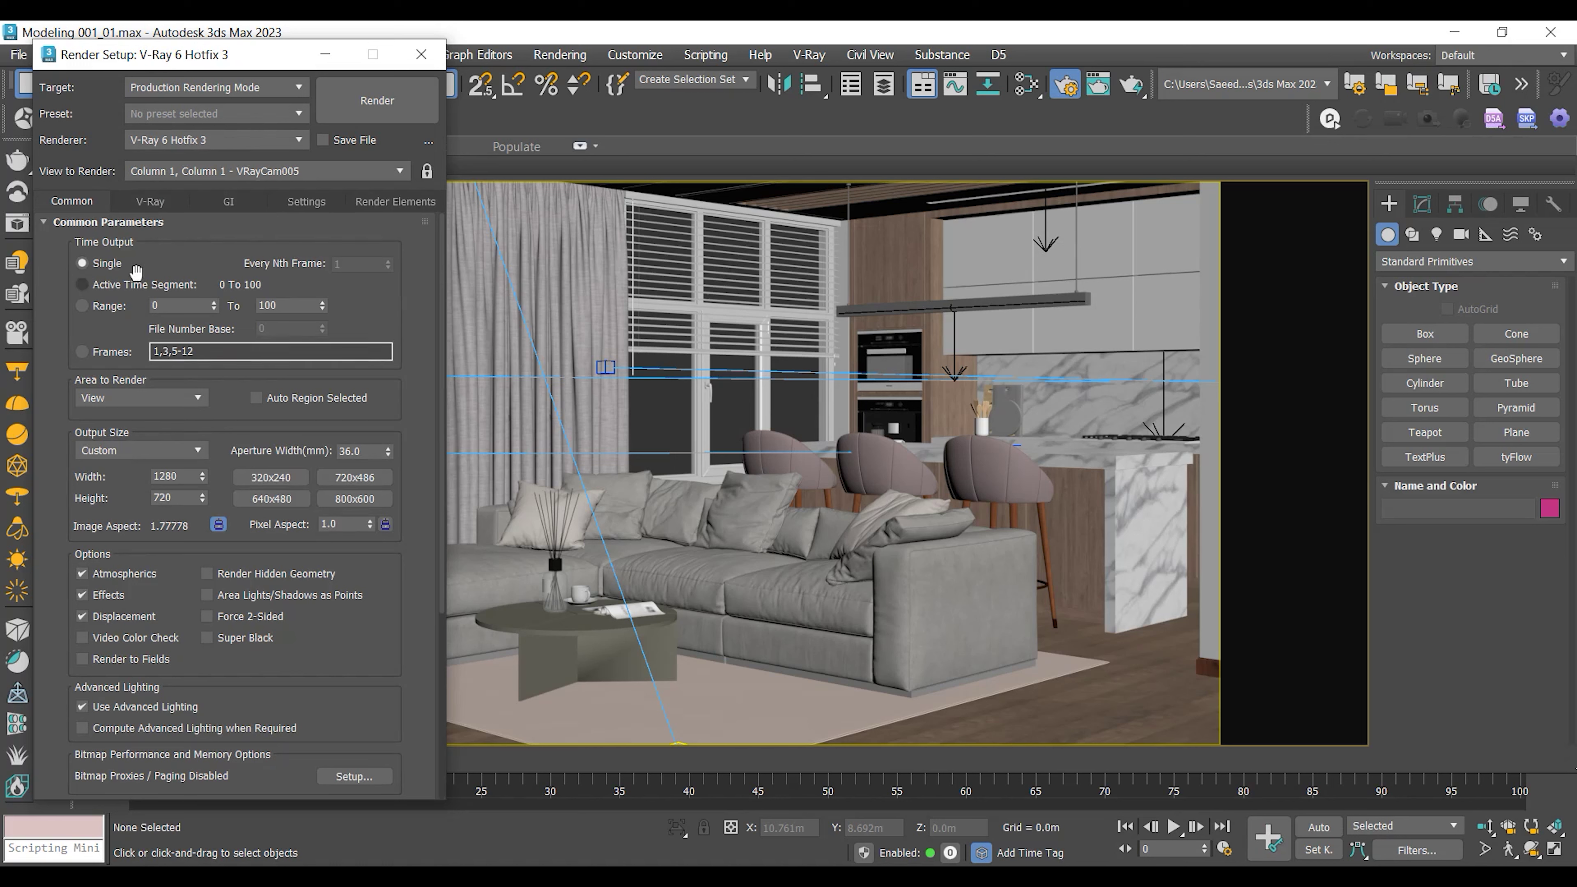
pyautogui.click(148, 202)
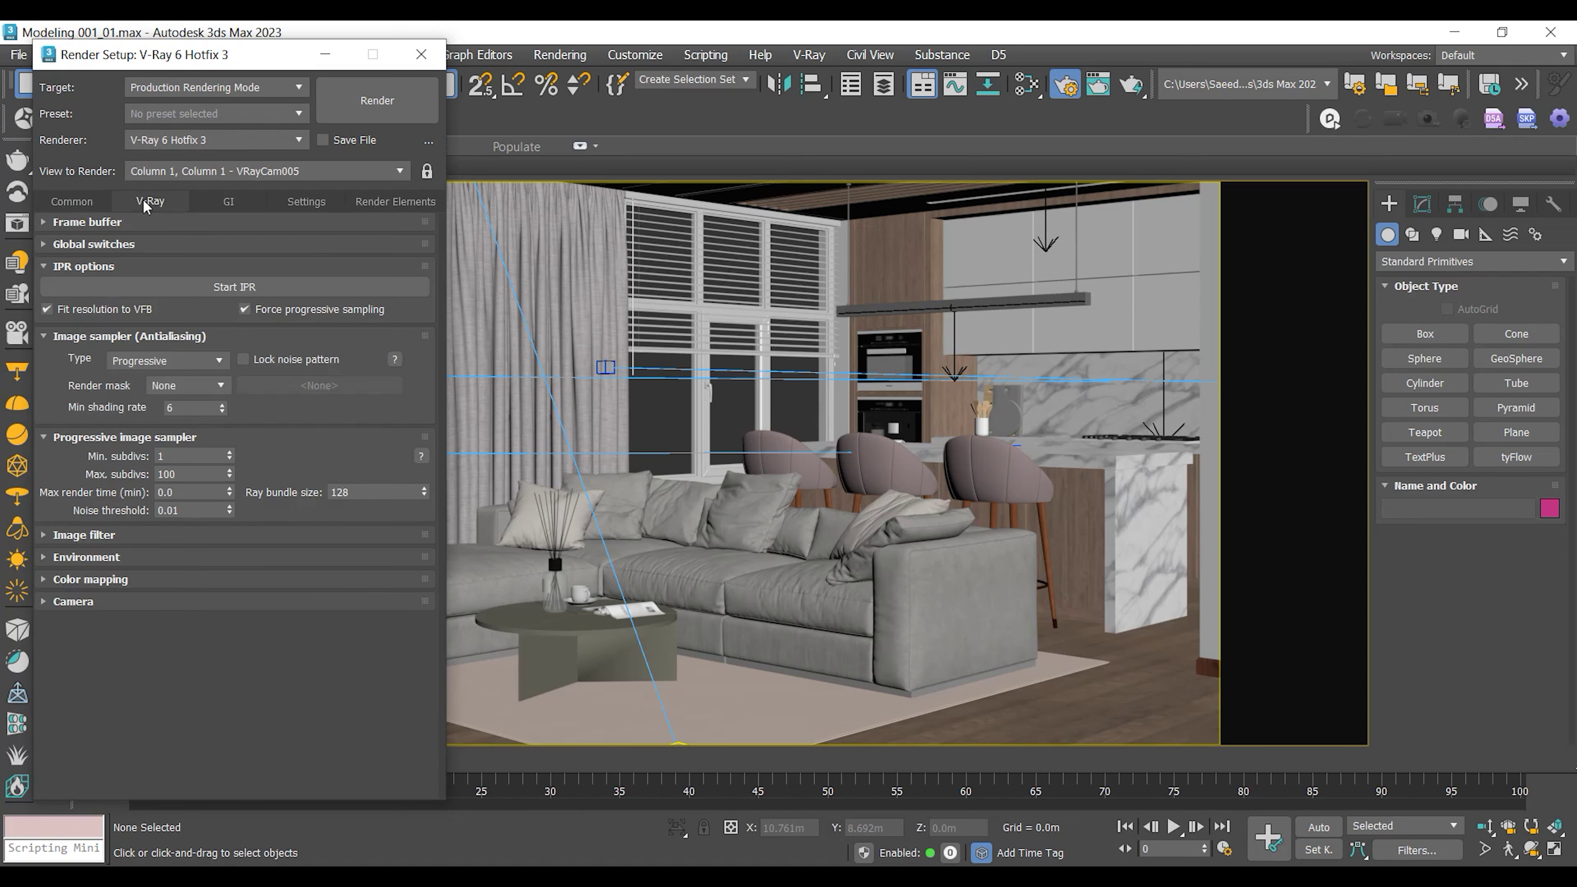
# Step: Expand the Global switches, Image filter and Color mapping rollouts for review
pyautogui.click(143, 249)
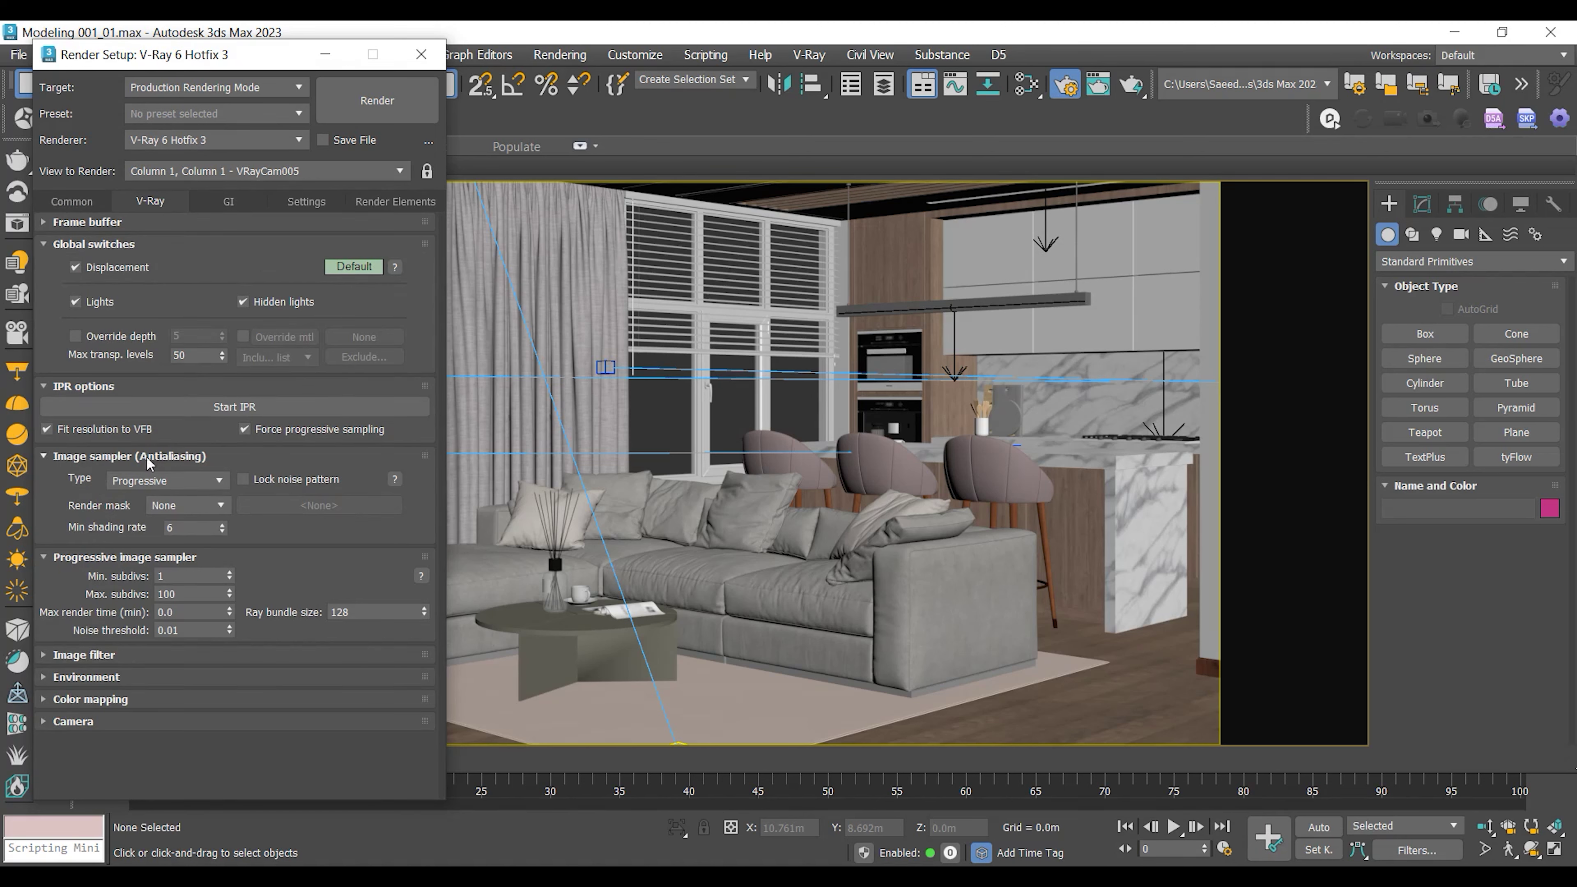
pyautogui.click(180, 655)
pyautogui.scroll(-1, 180, 659)
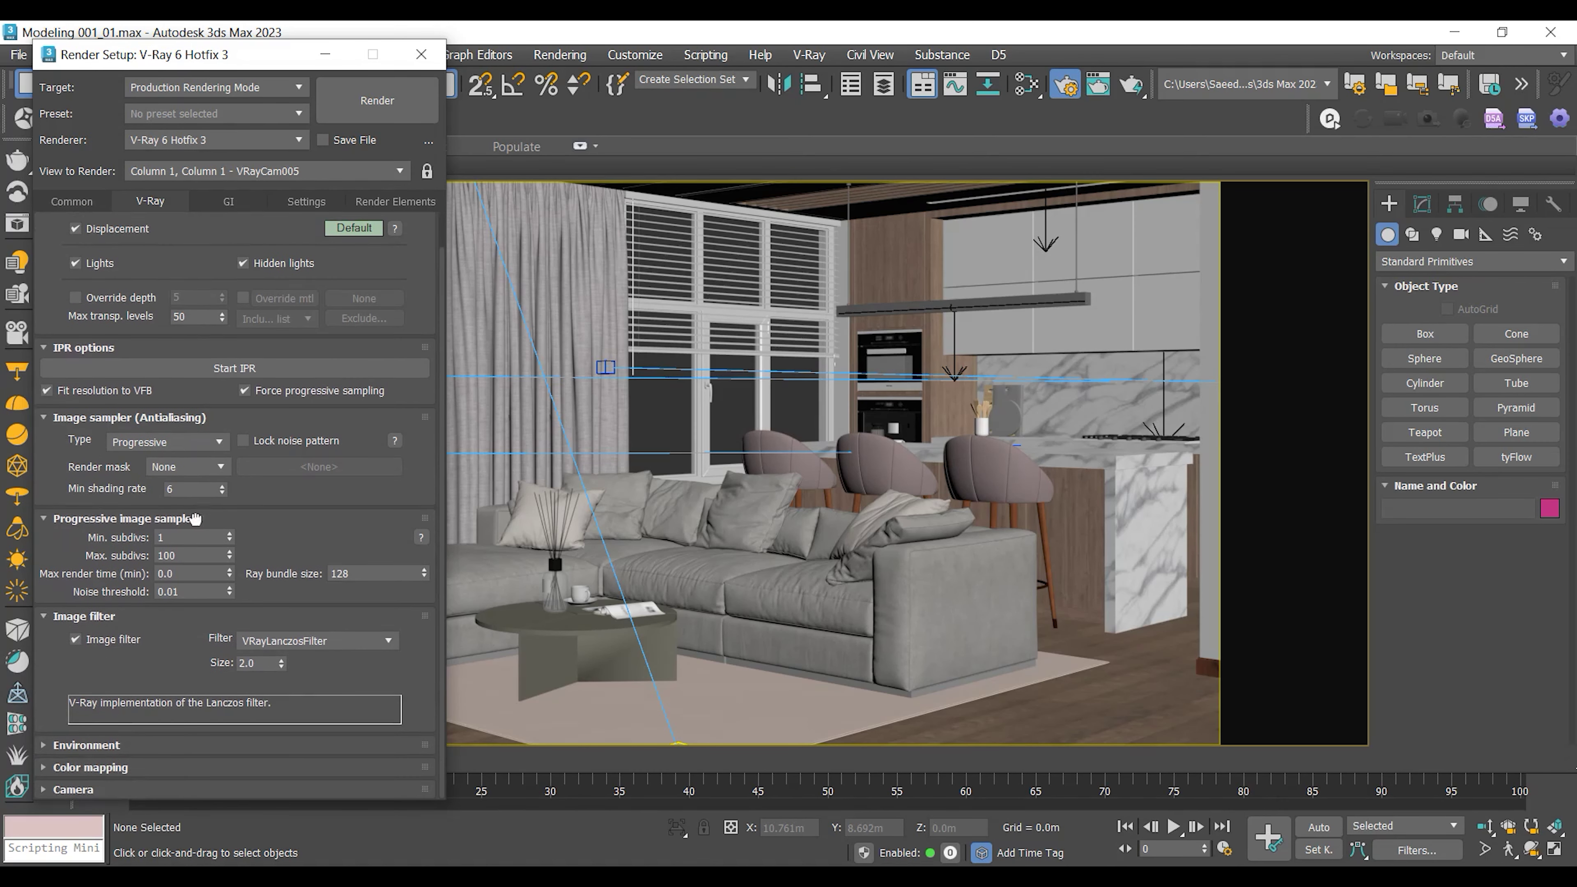
pyautogui.click(99, 768)
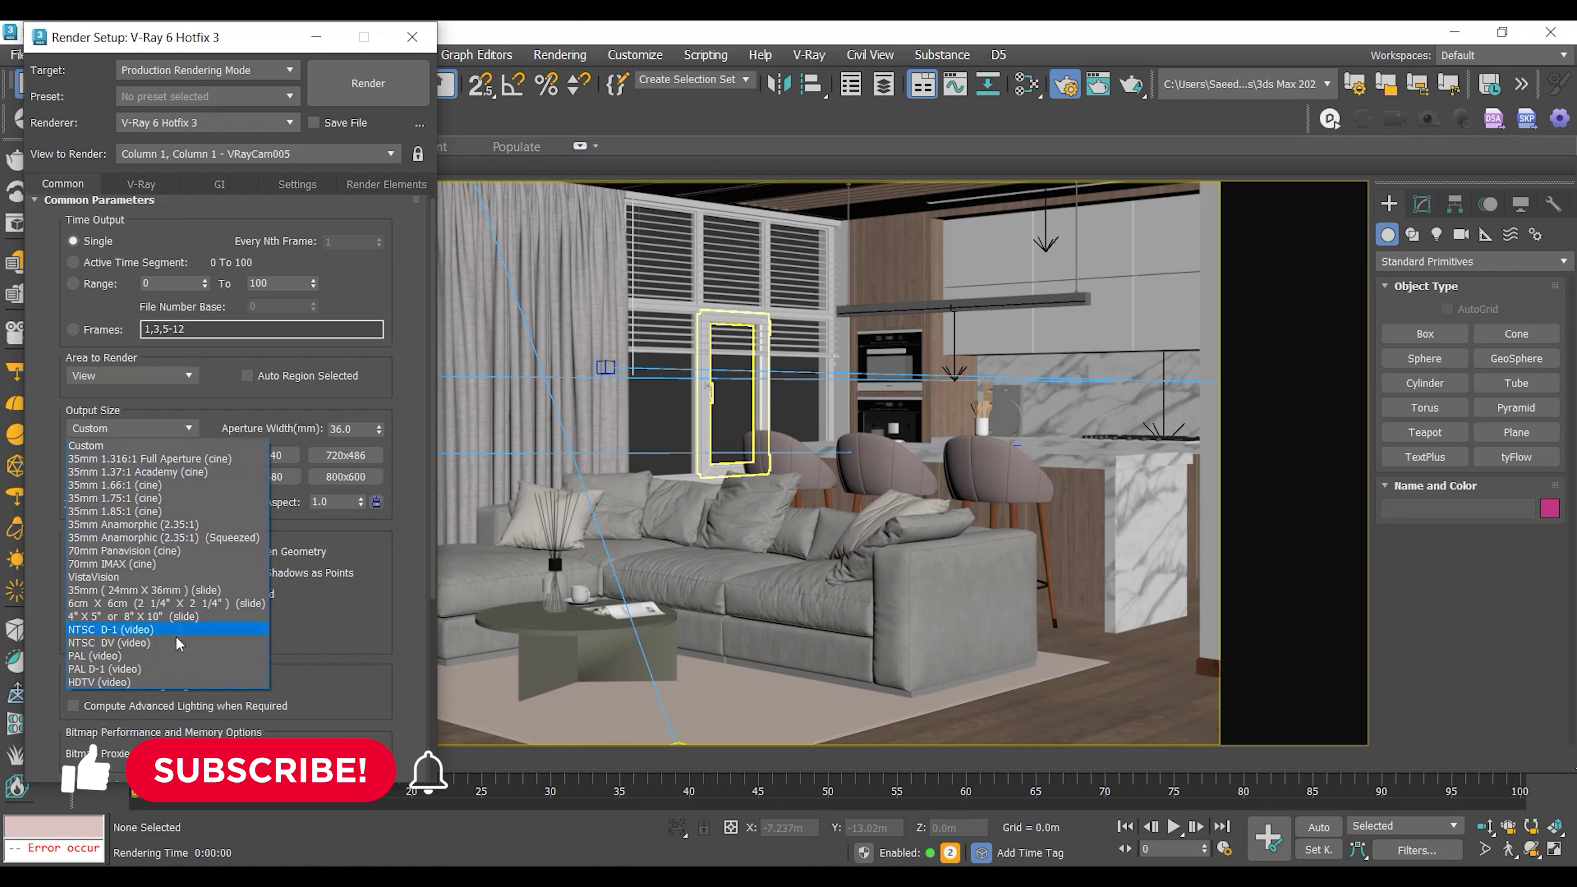
# Step: Set the Custom output size to width 2500 and height 1440
pyautogui.click(182, 483)
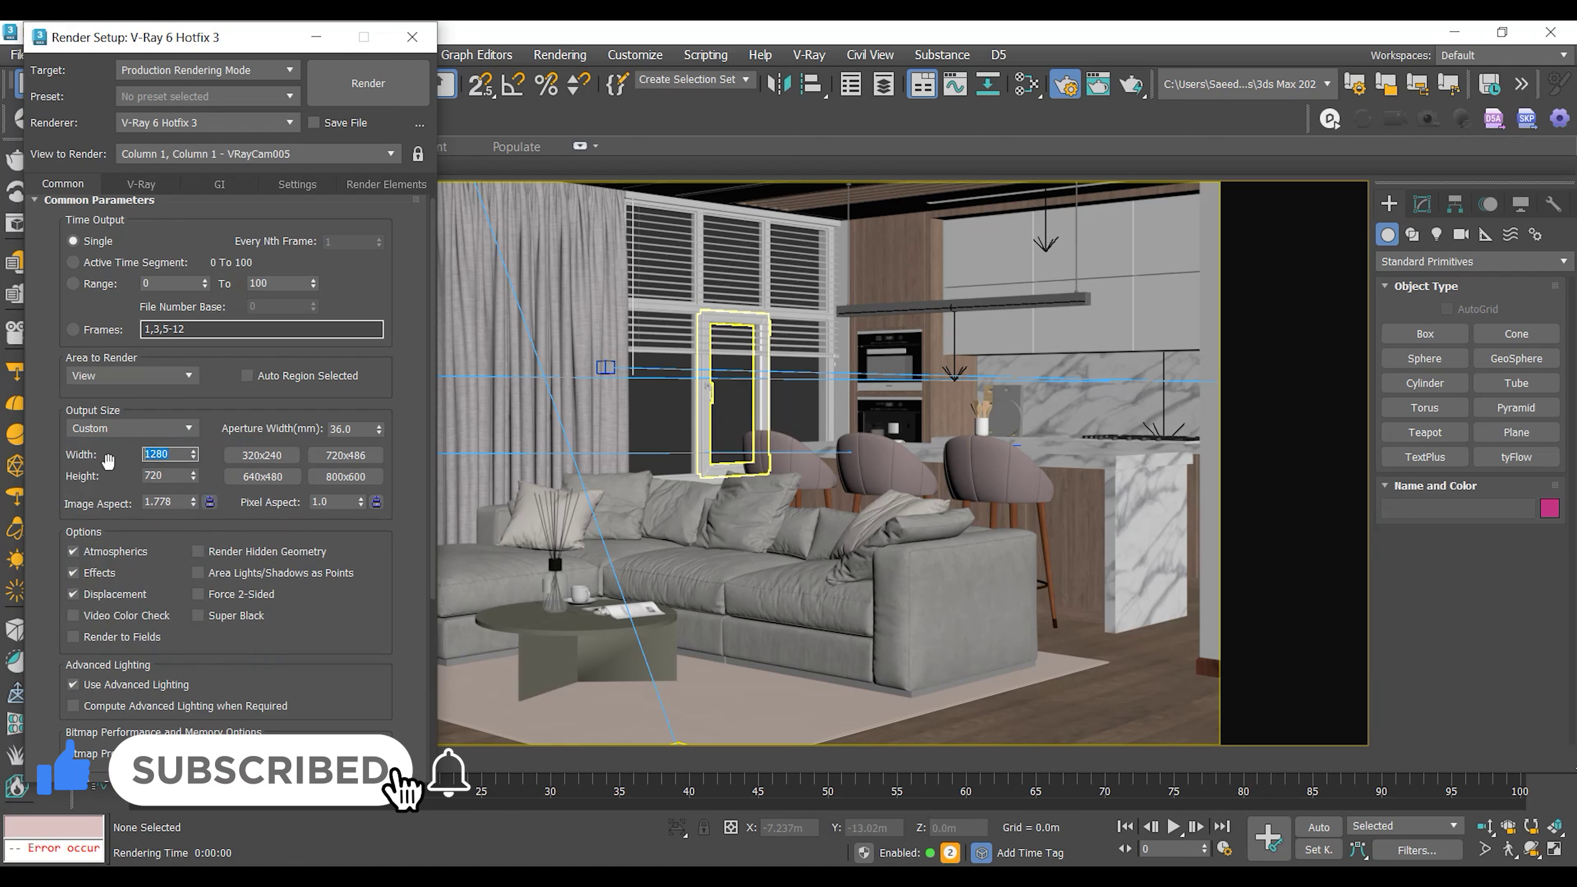
pyautogui.doubleClick(172, 455)
pyautogui.write('2500')
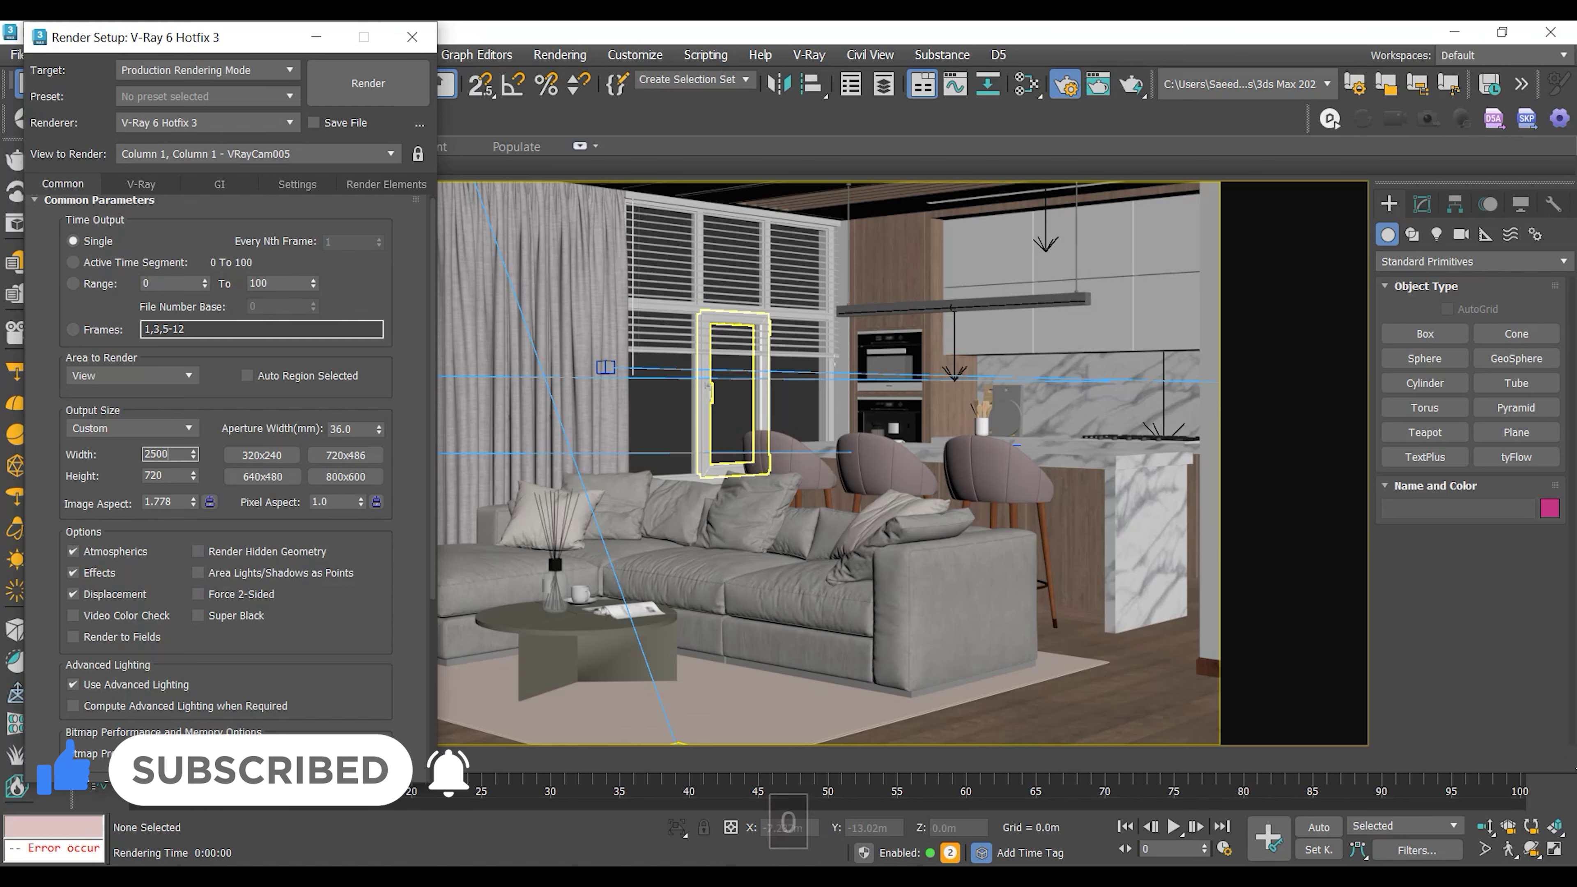
pyautogui.press('Tab')
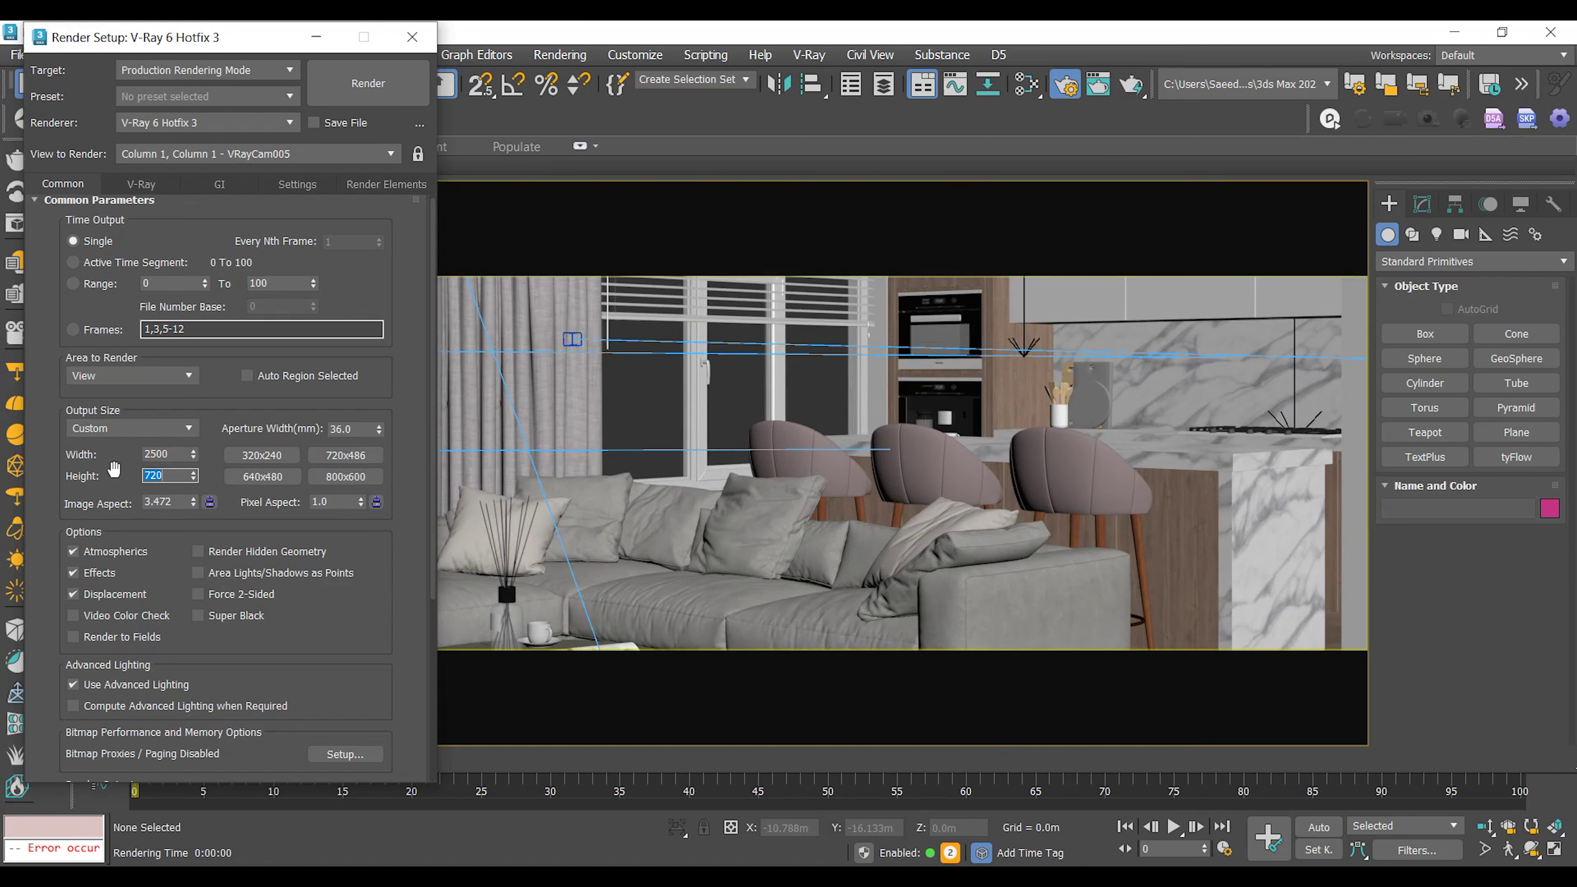
pyautogui.write('1500')
pyautogui.press('Tab')
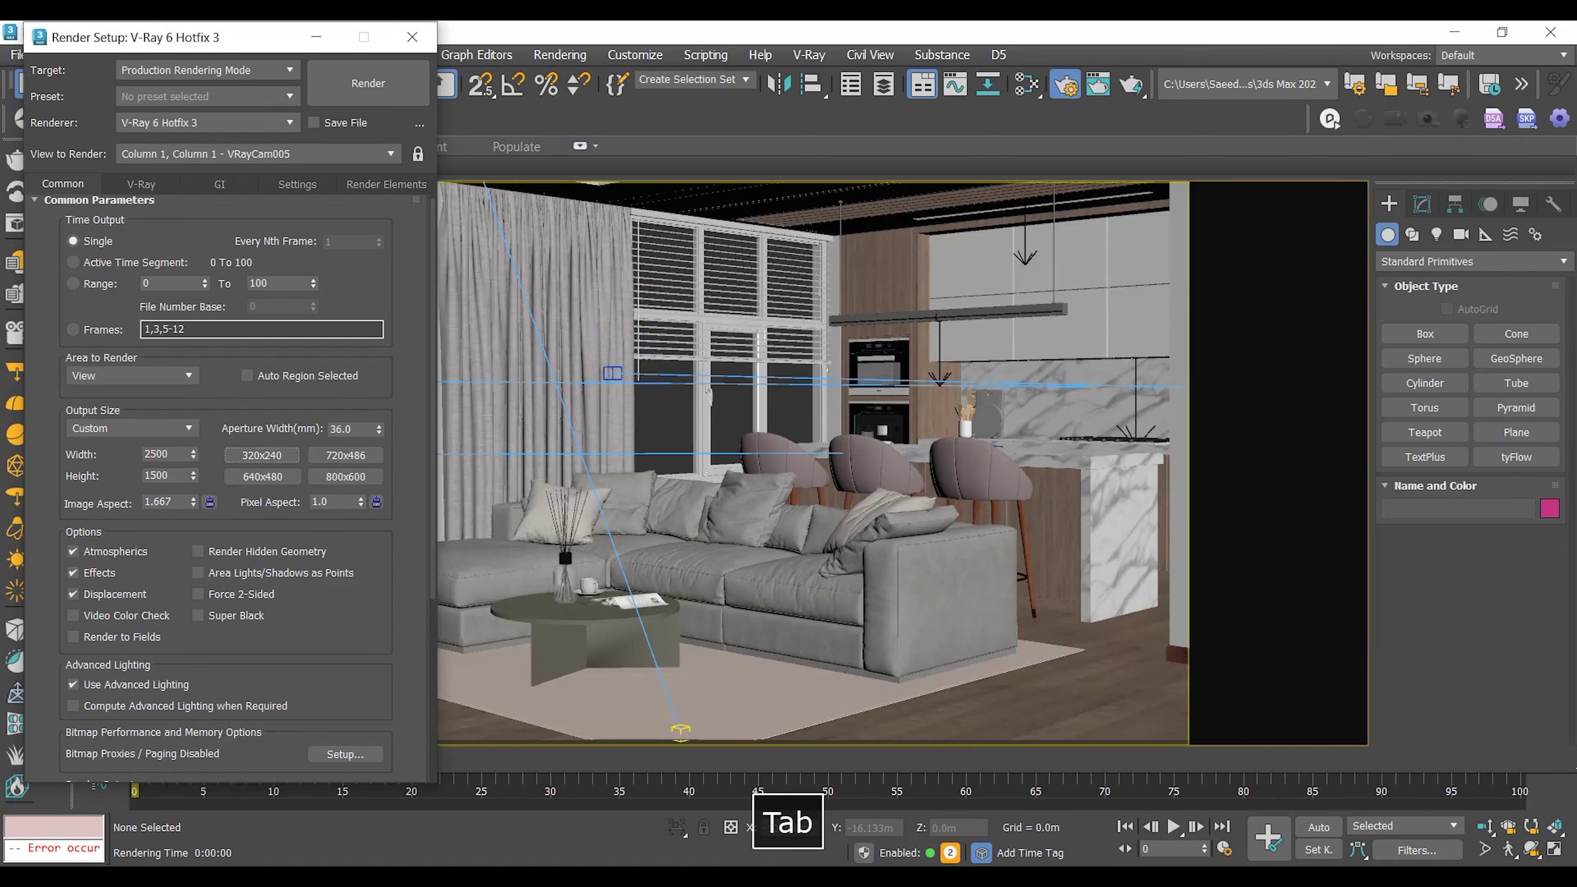
pyautogui.write('1440')
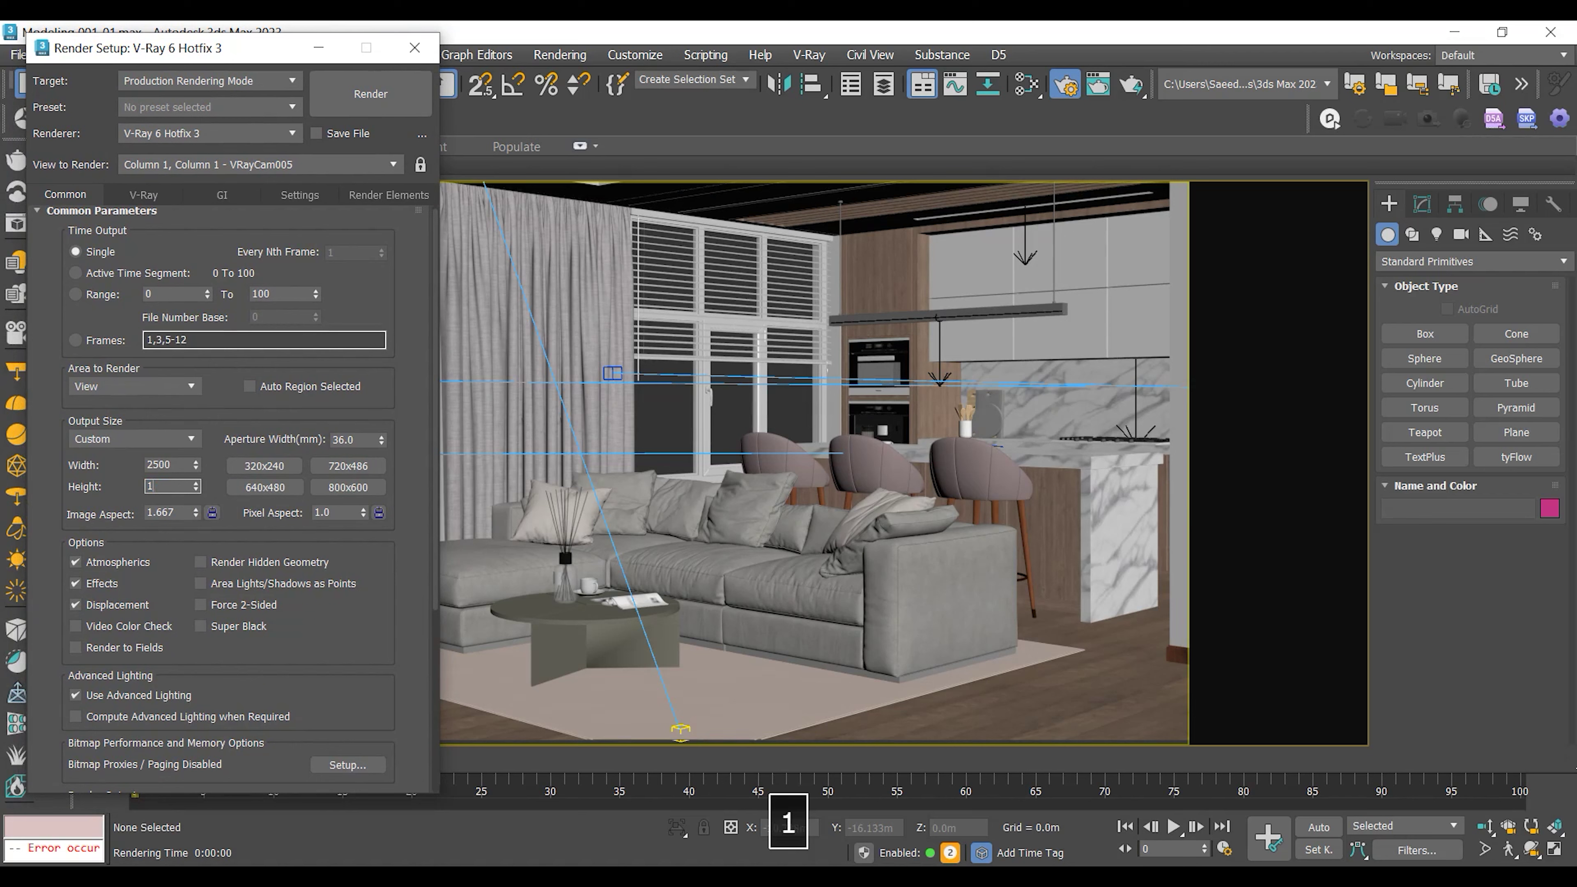
pyautogui.press('Return')
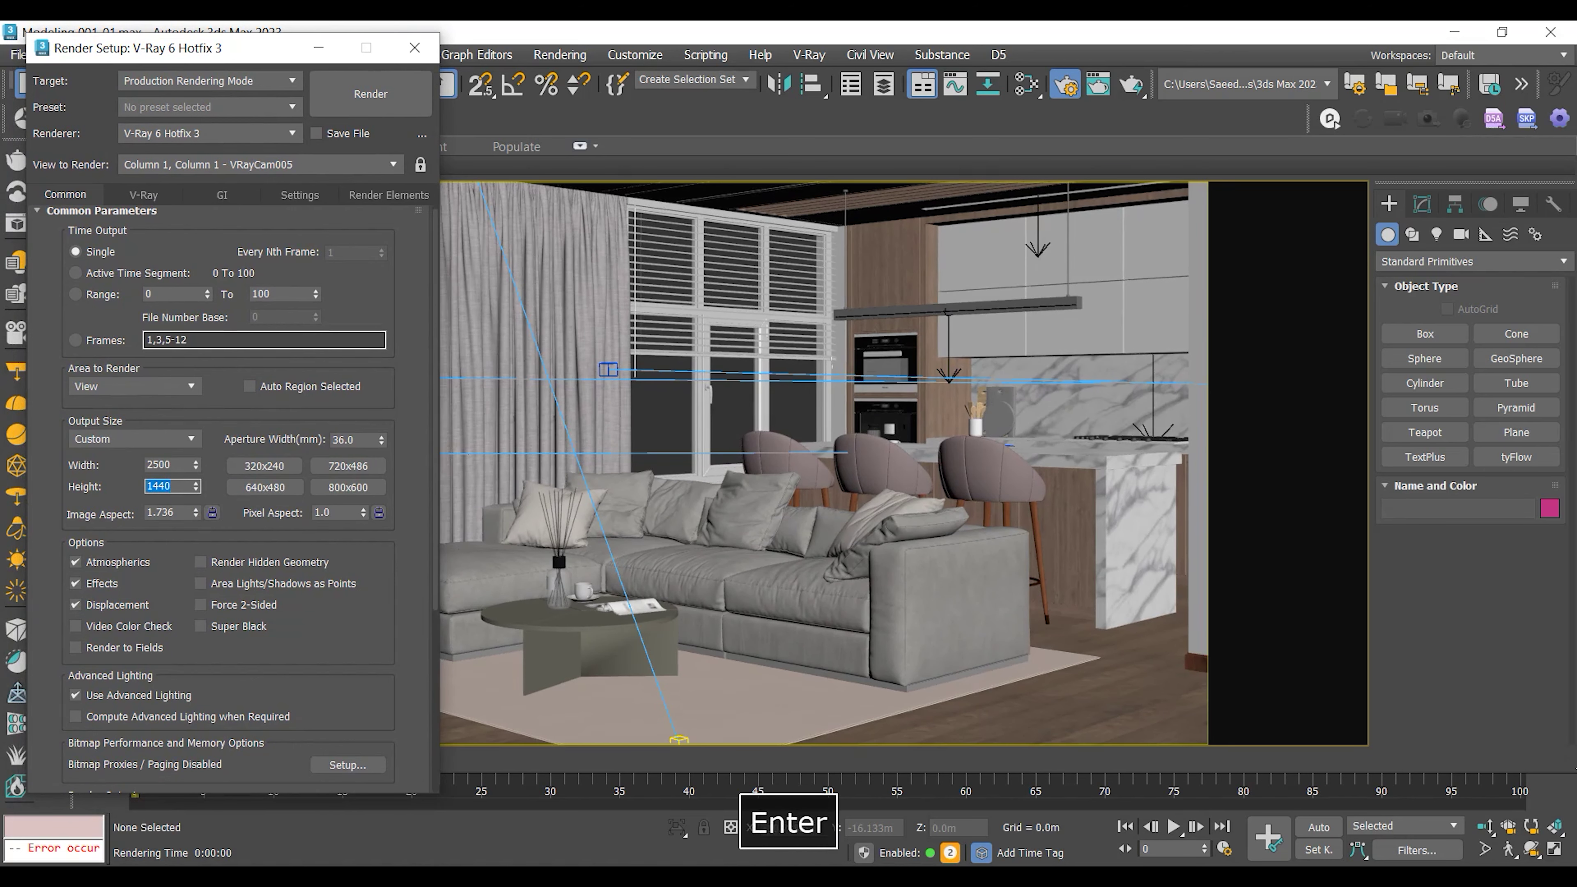
# Step: Lock the image aspect ratio and close Render Setup
pyautogui.click(212, 513)
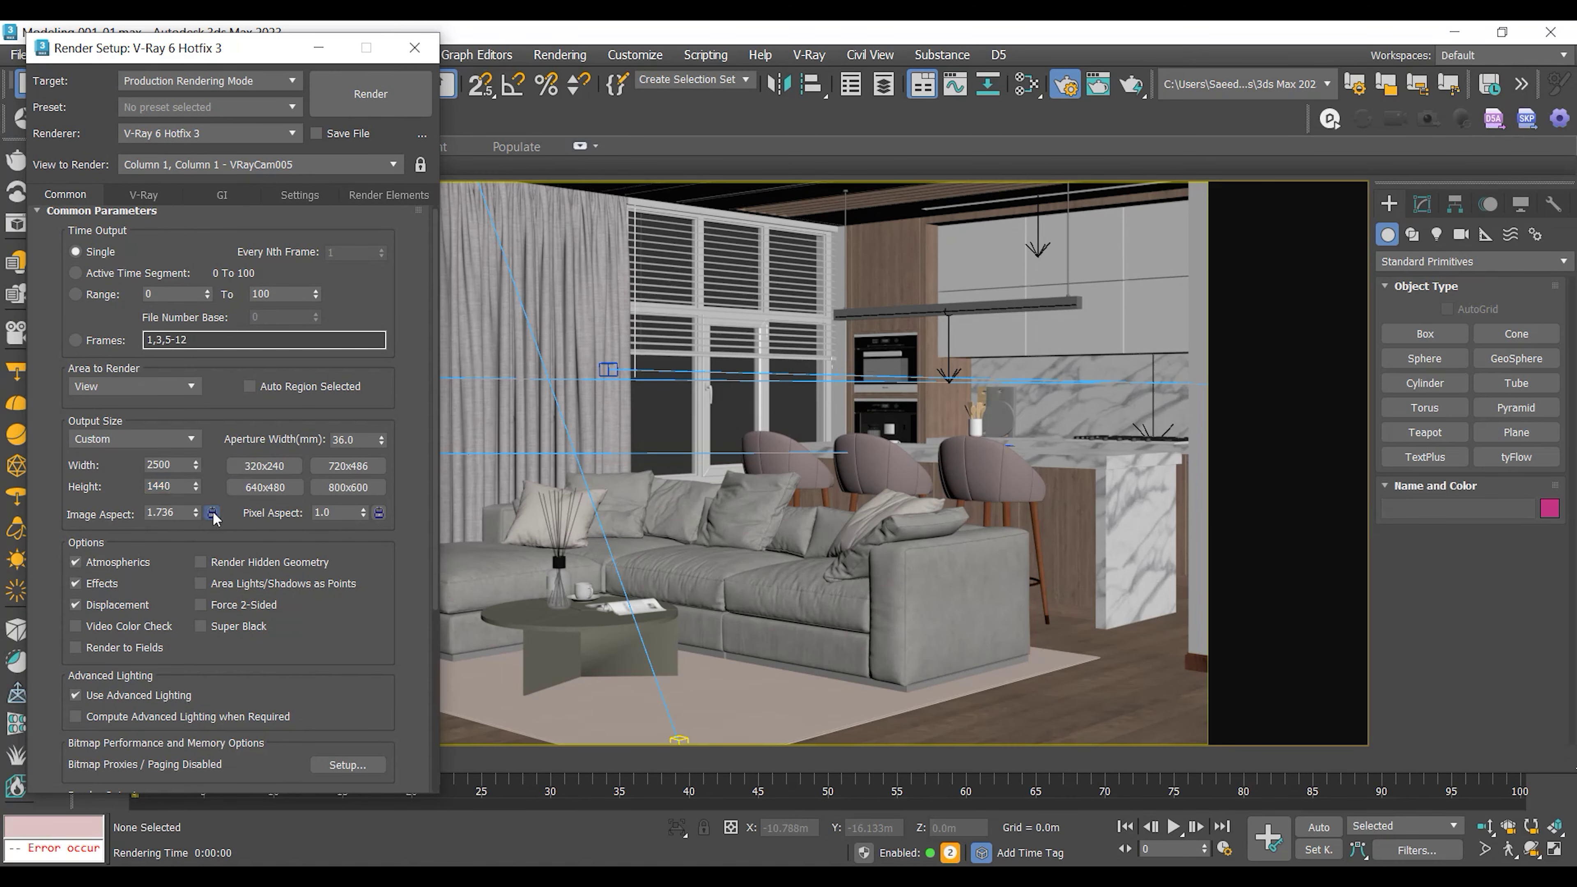
pyautogui.moveTo(193, 55); pyautogui.dragTo(599, 292)
pyautogui.click(821, 282)
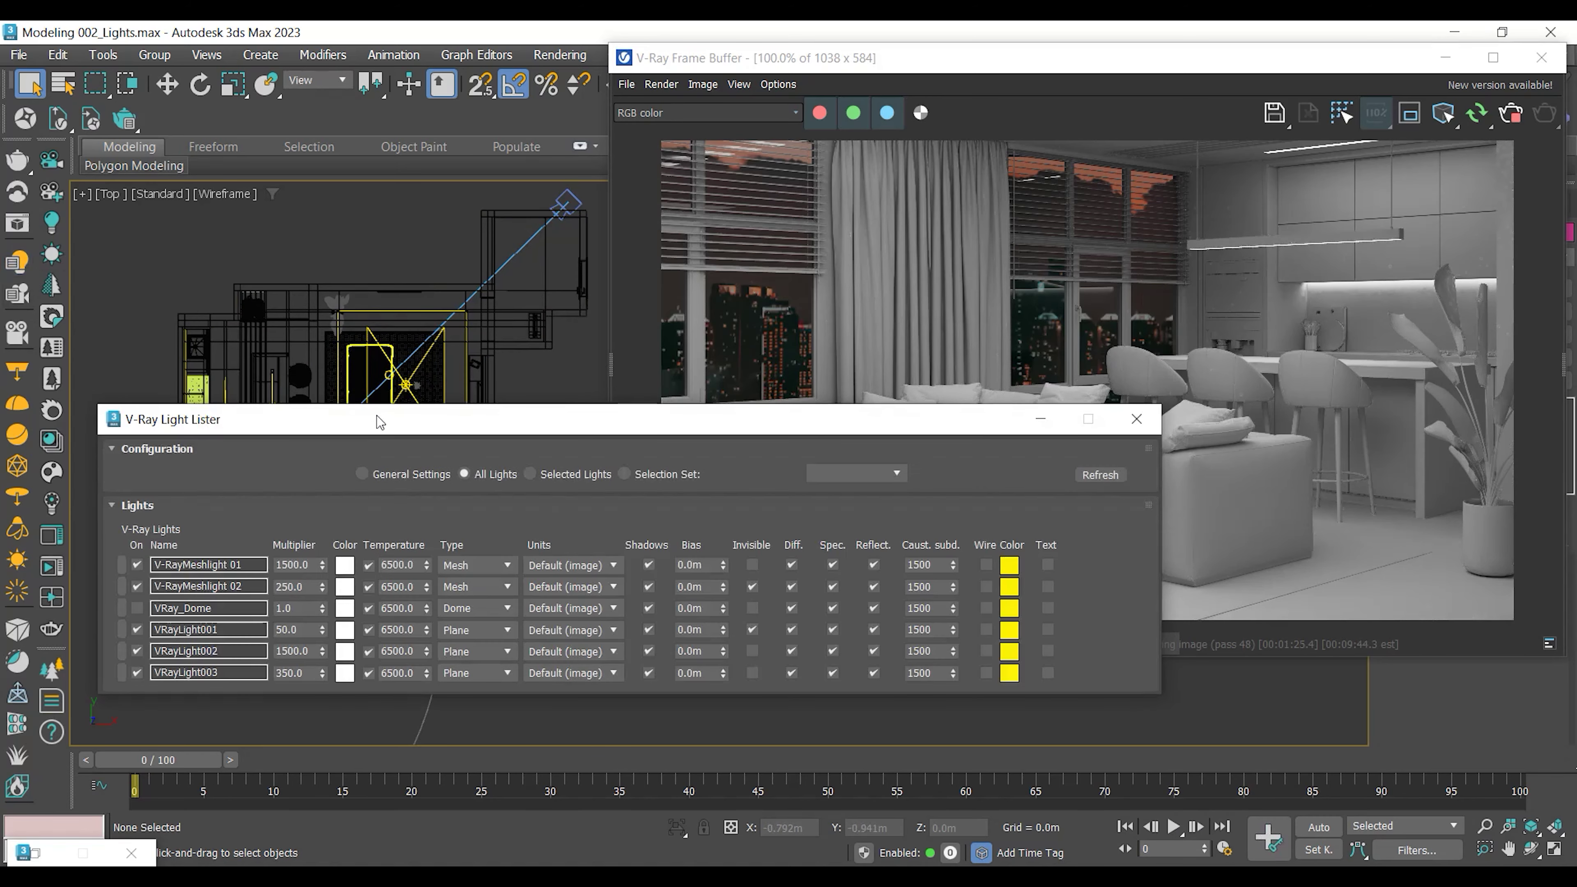
# Step: In the Light Lister, set V-RayMeshlight 01 temperature to 4800 and V-RayMeshlight 02 to 2400
pyautogui.moveTo(379, 428); pyautogui.dragTo(360, 572)
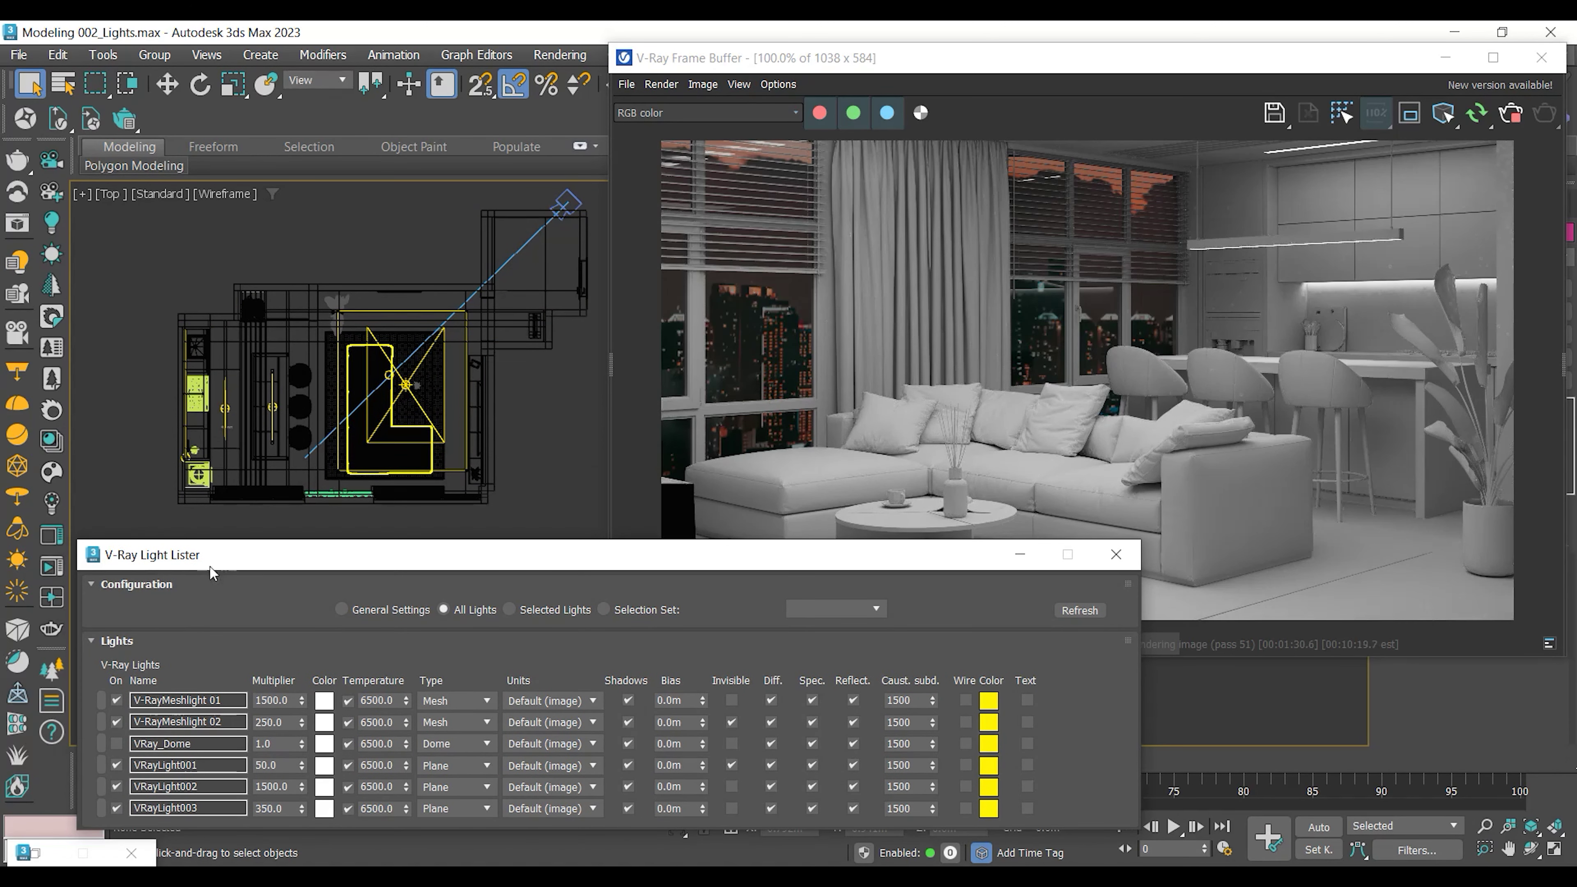
pyautogui.click(101, 700)
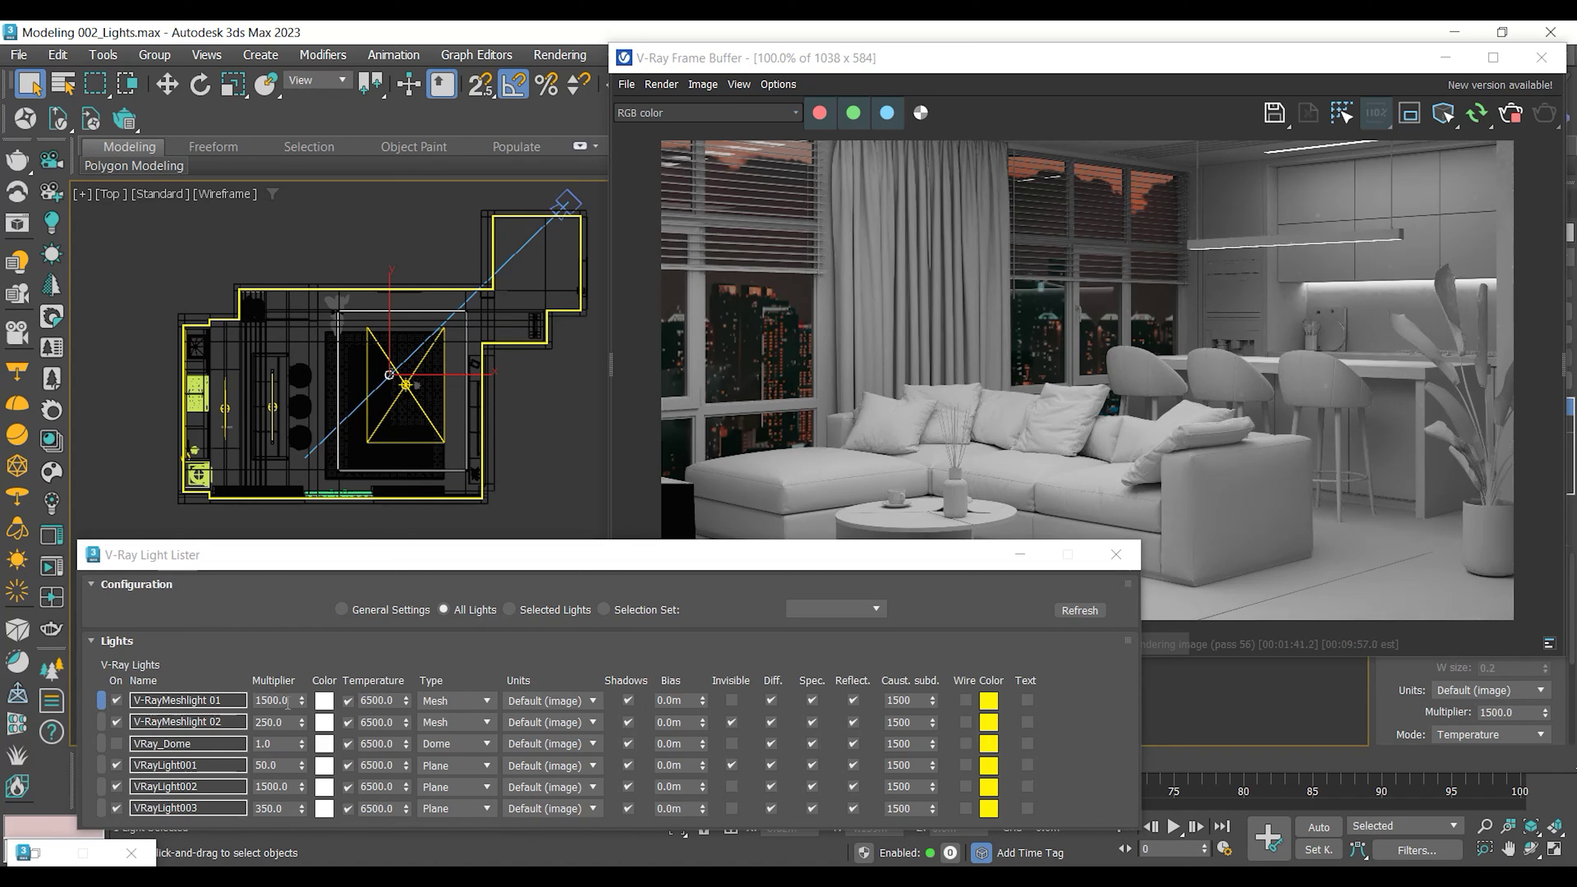
pyautogui.doubleClick(390, 700)
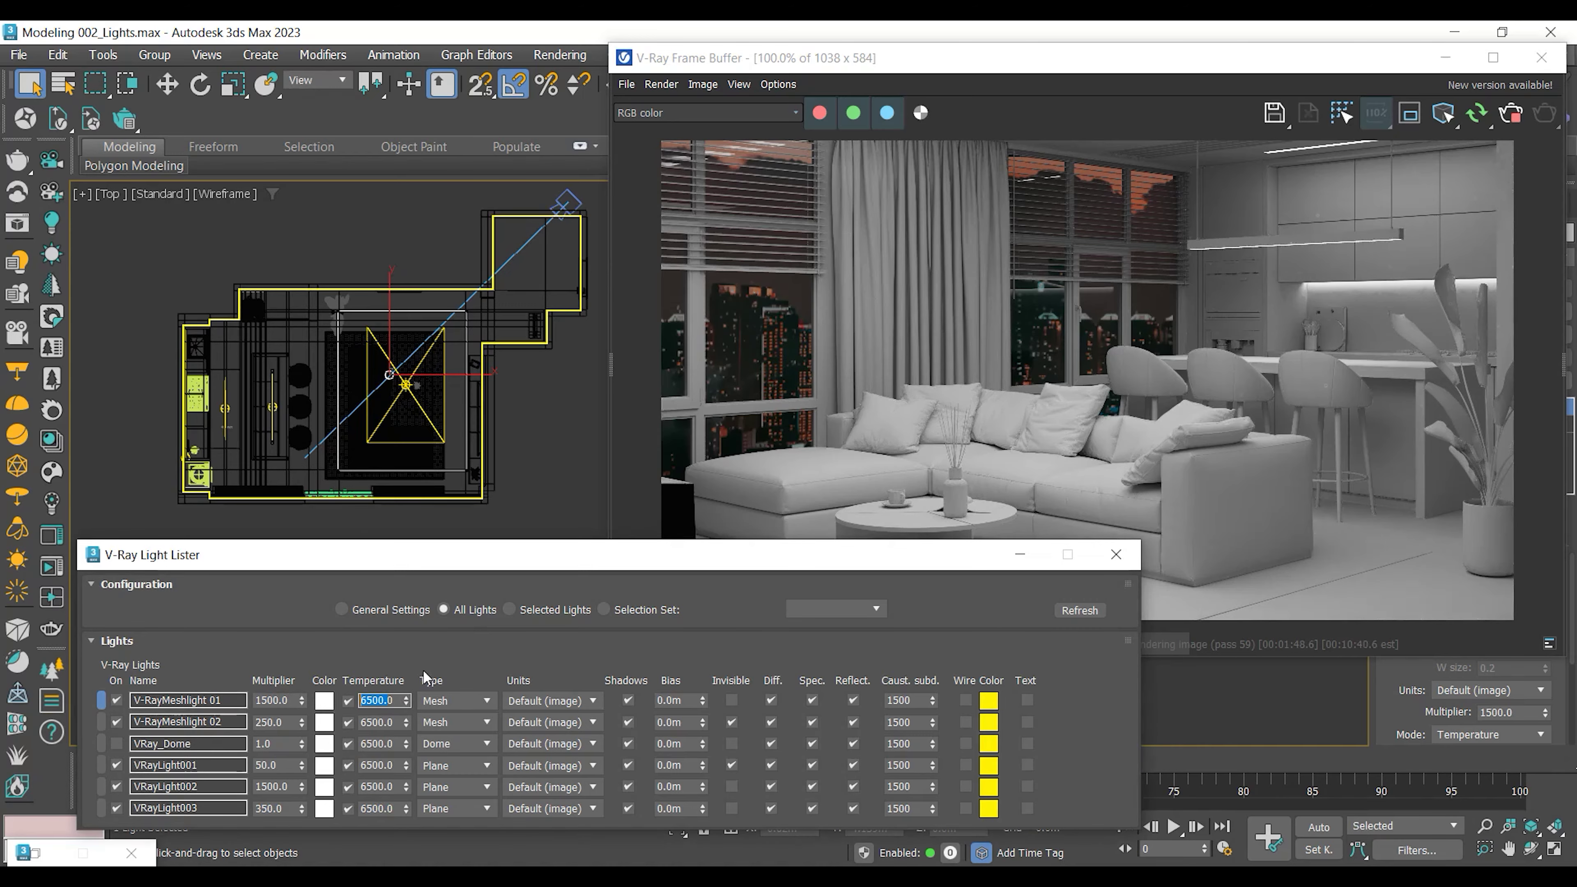
pyautogui.write('4800')
pyautogui.press('Return')
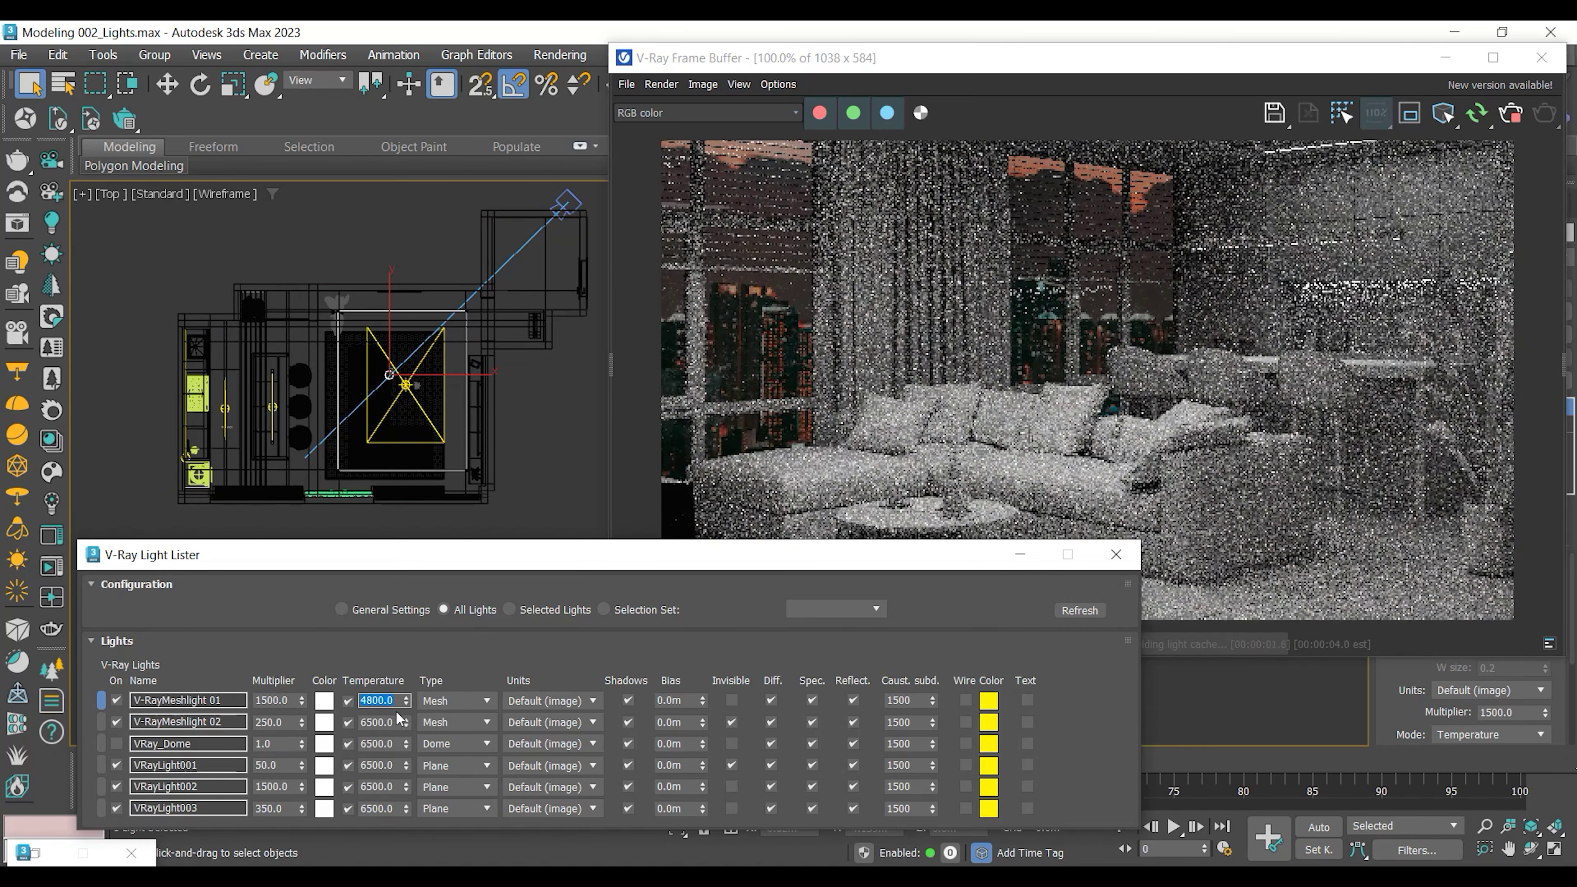
pyautogui.doubleClick(380, 722)
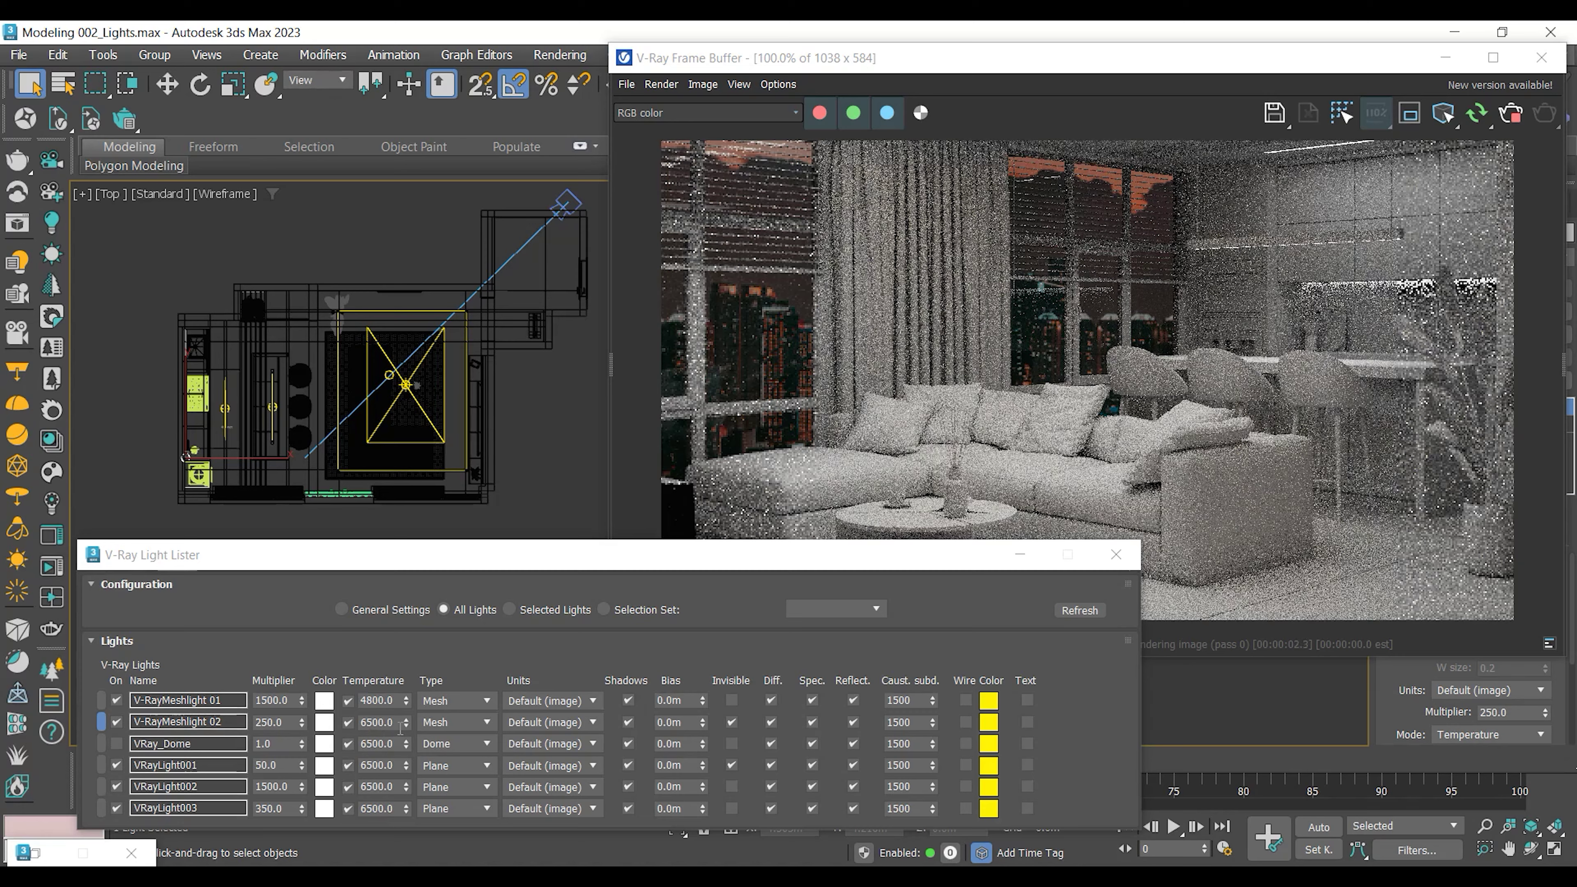
pyautogui.write('2400')
pyautogui.press('Return')
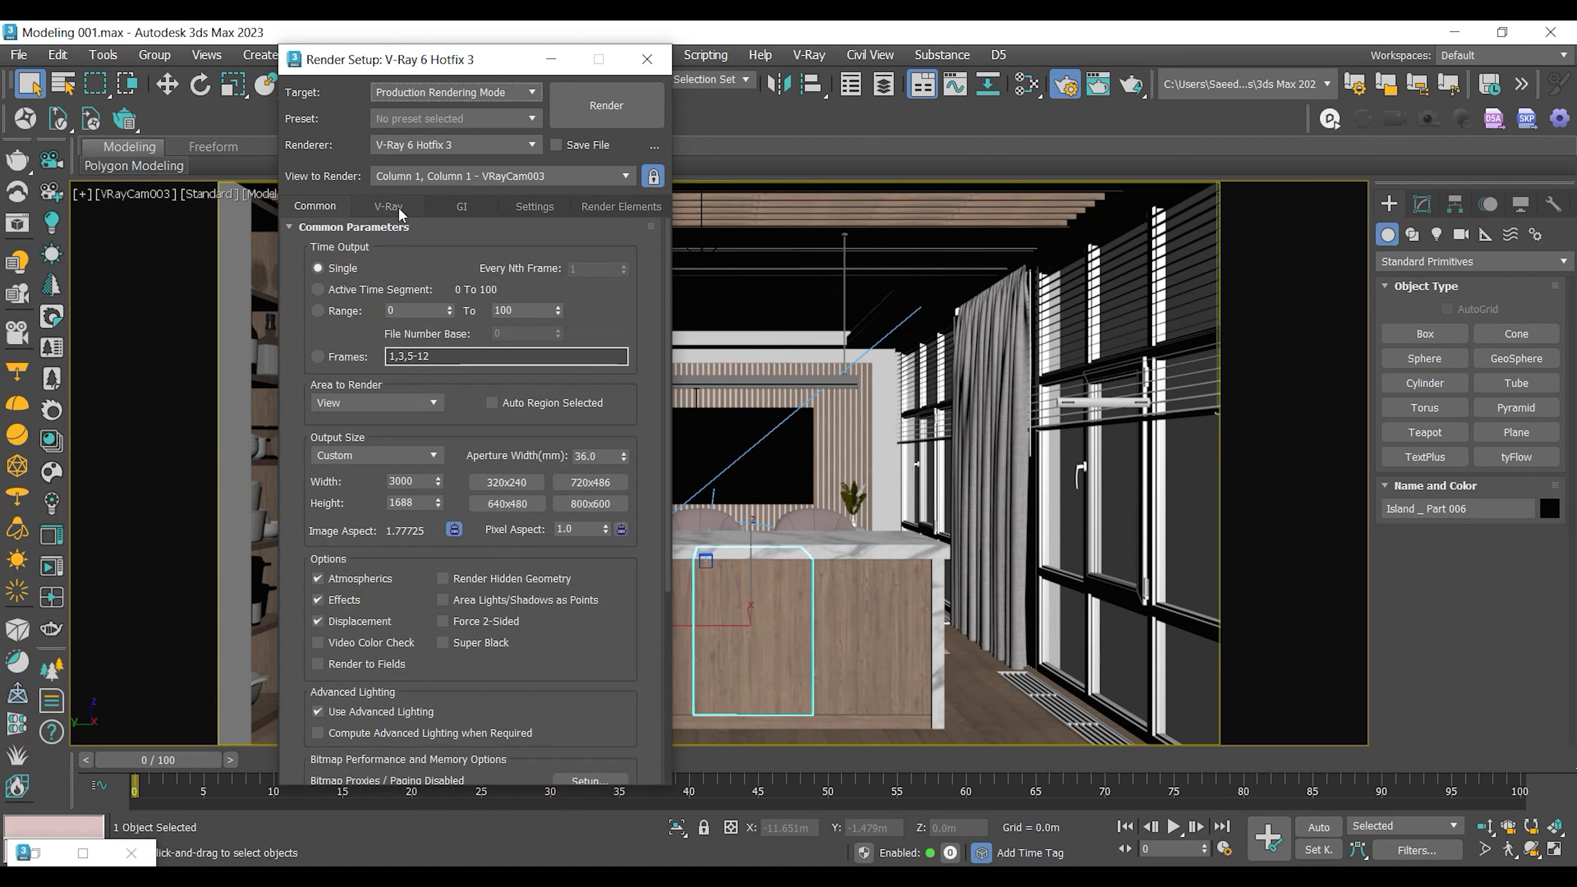
# Step: Check the Global switches rollout on the V-Ray tab
pyautogui.click(398, 207)
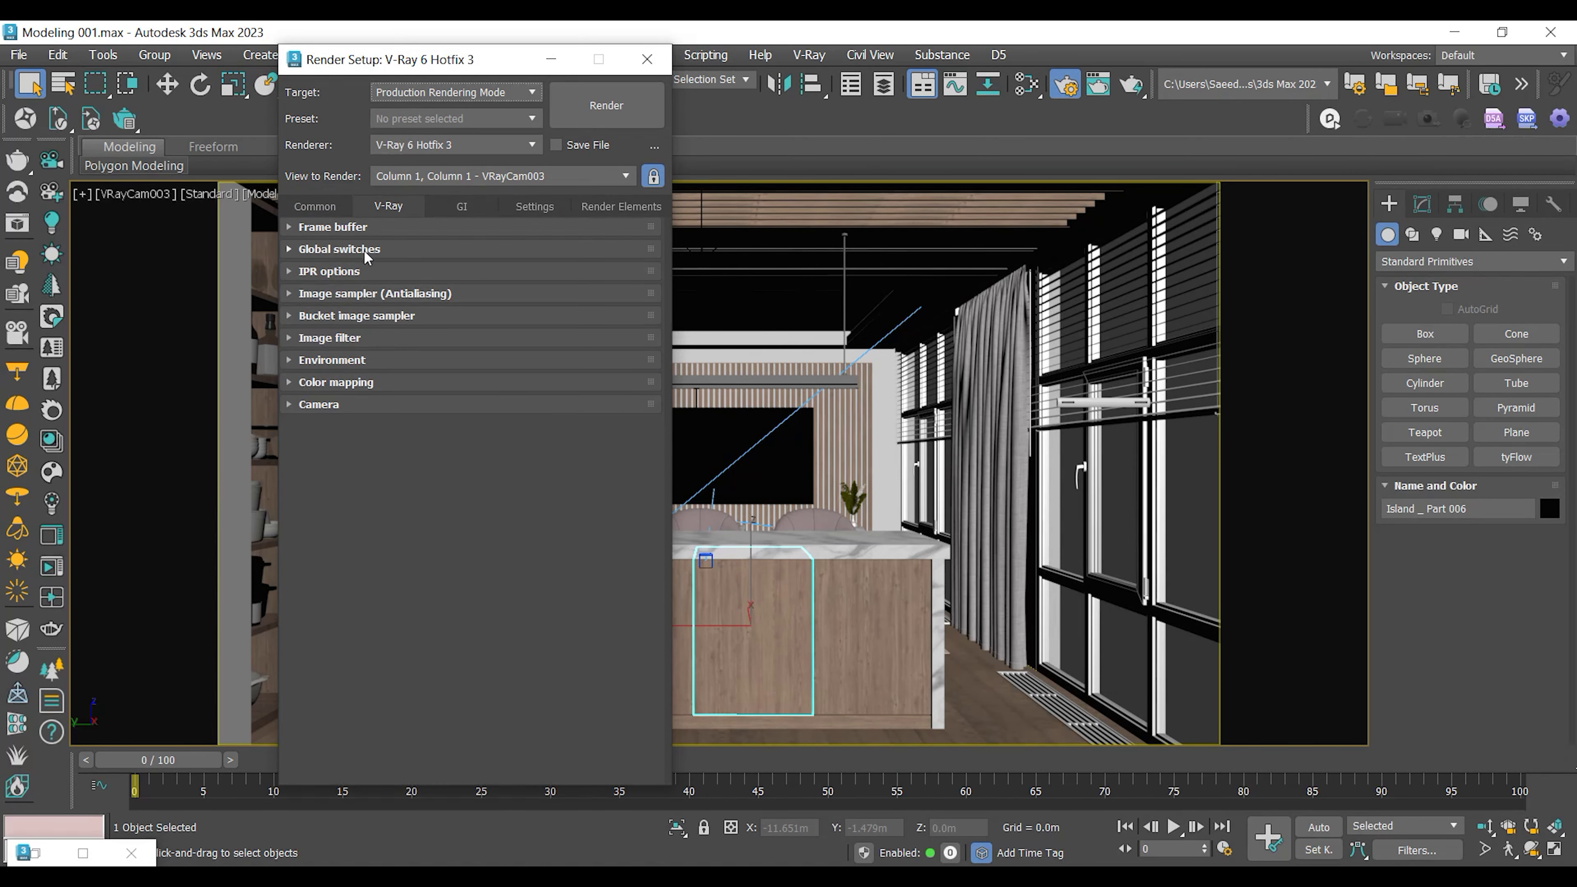
pyautogui.click(289, 250)
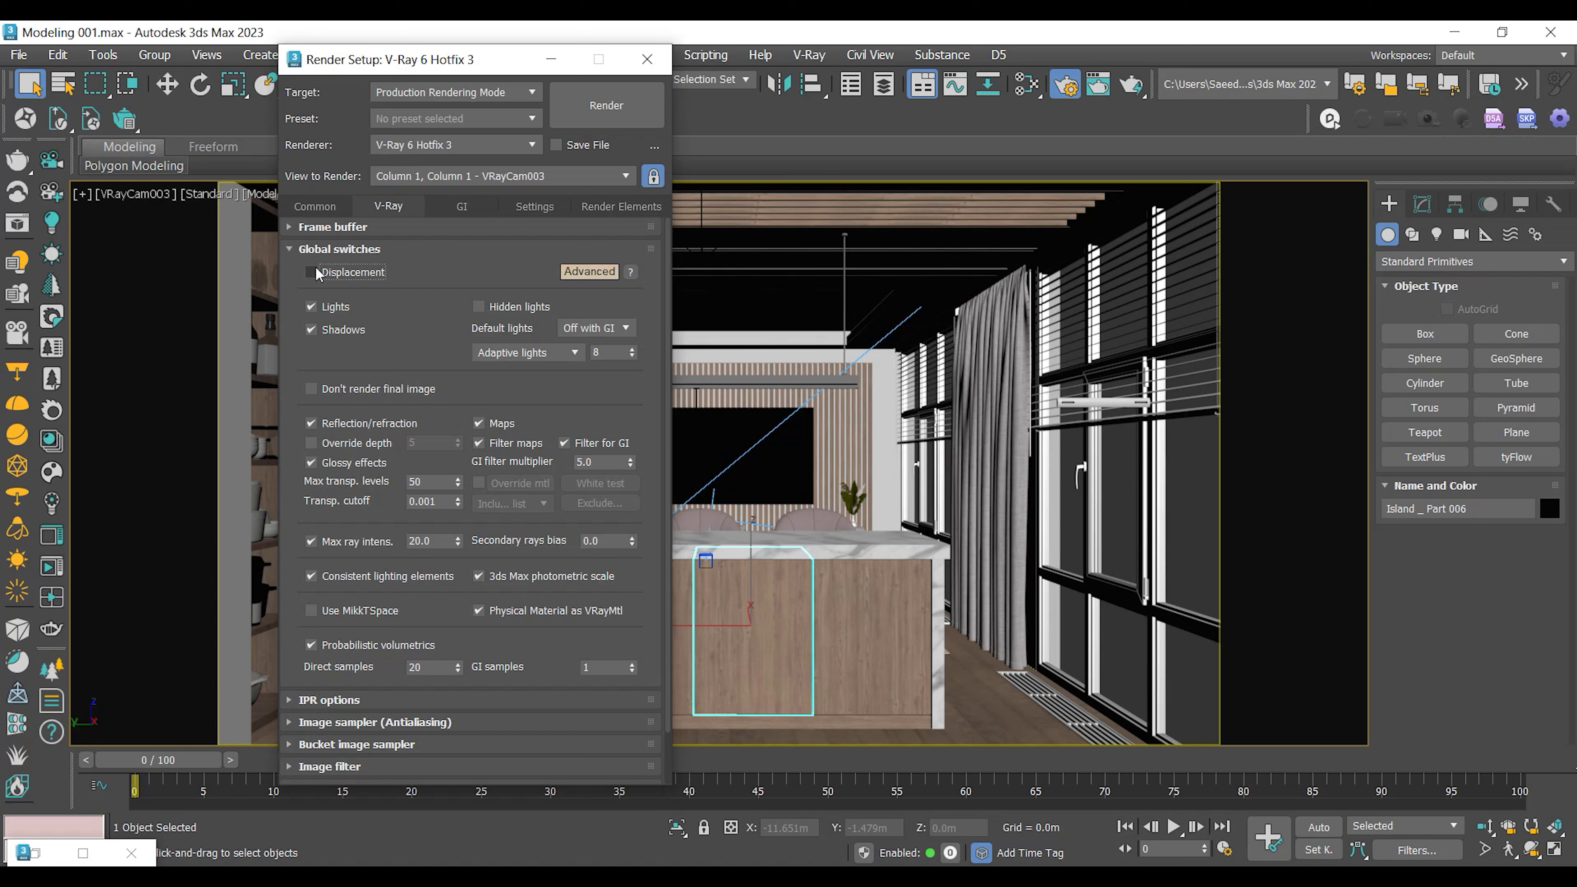
pyautogui.click(341, 250)
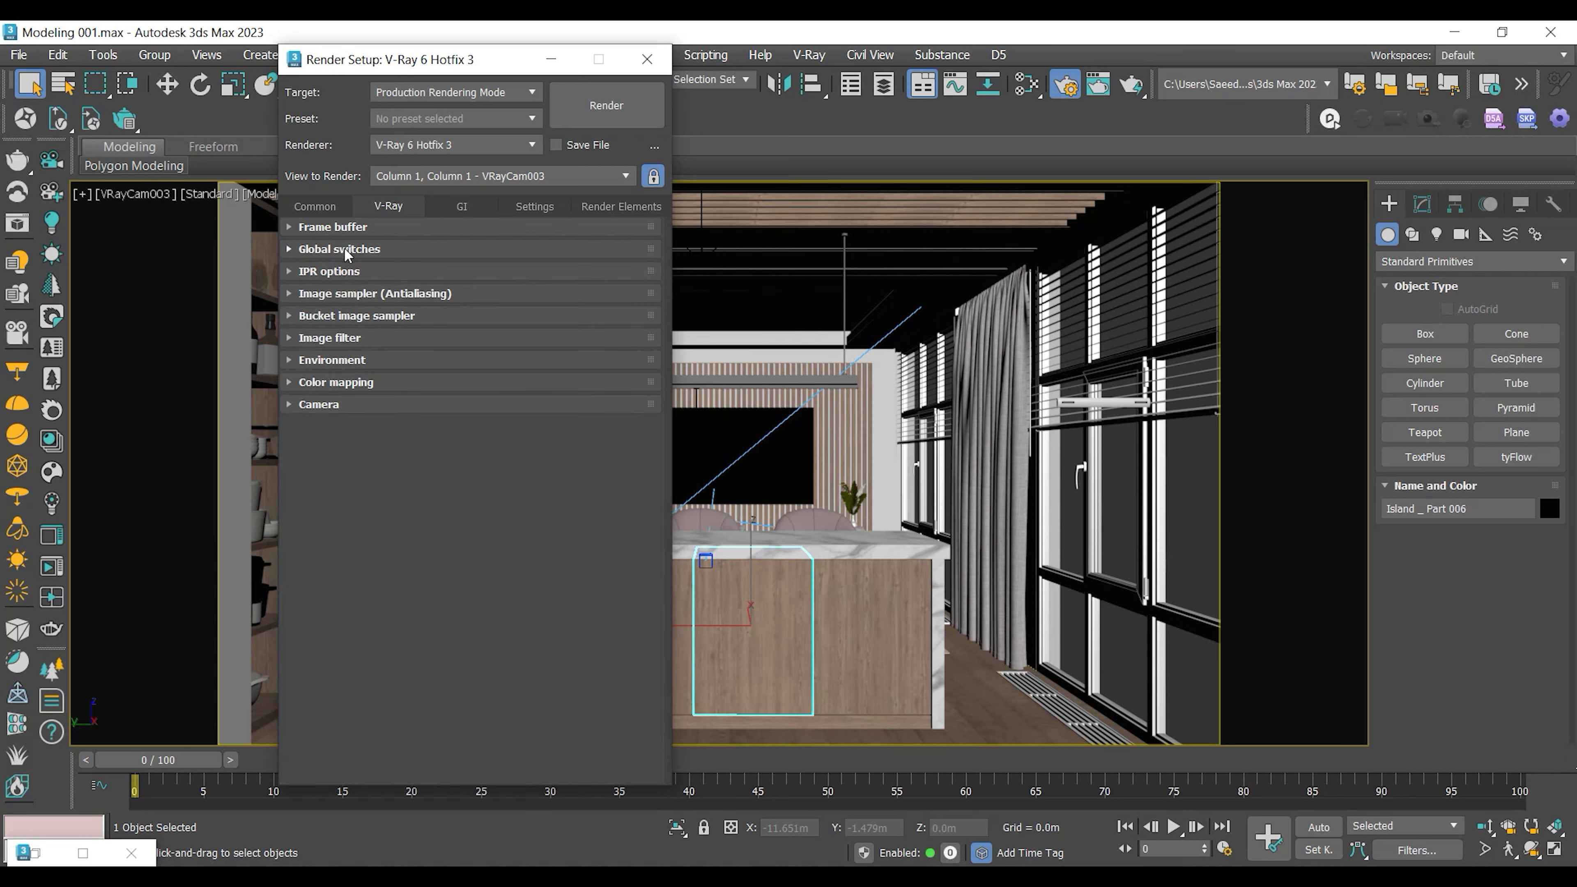
# Step: Turn off Override Max's under Default displacement on the Settings tab and close Render Setup
pyautogui.click(535, 207)
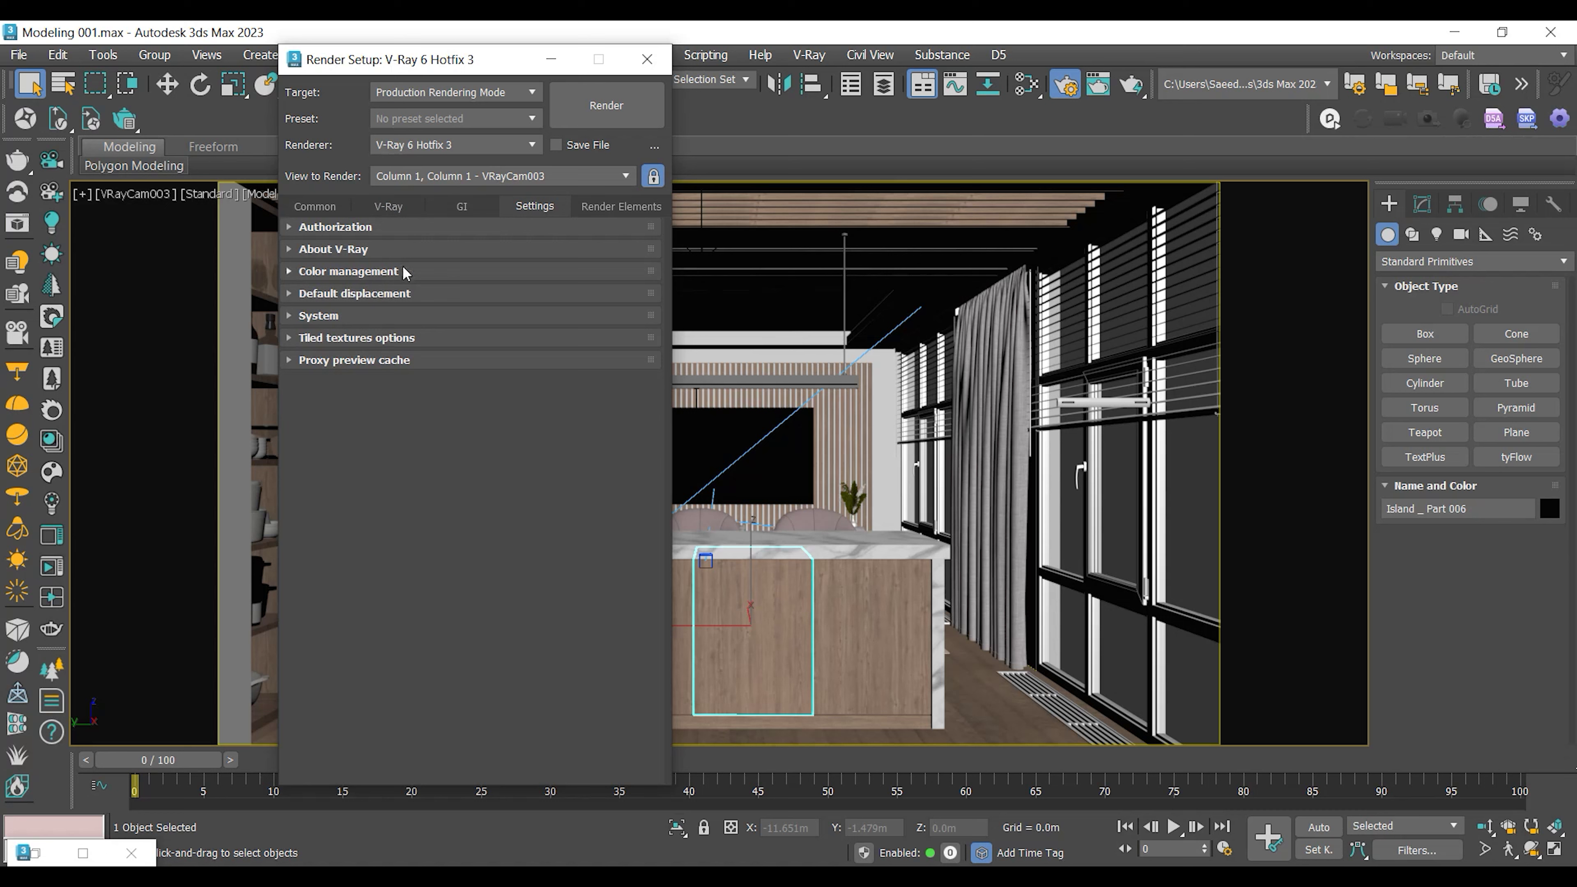
pyautogui.click(306, 295)
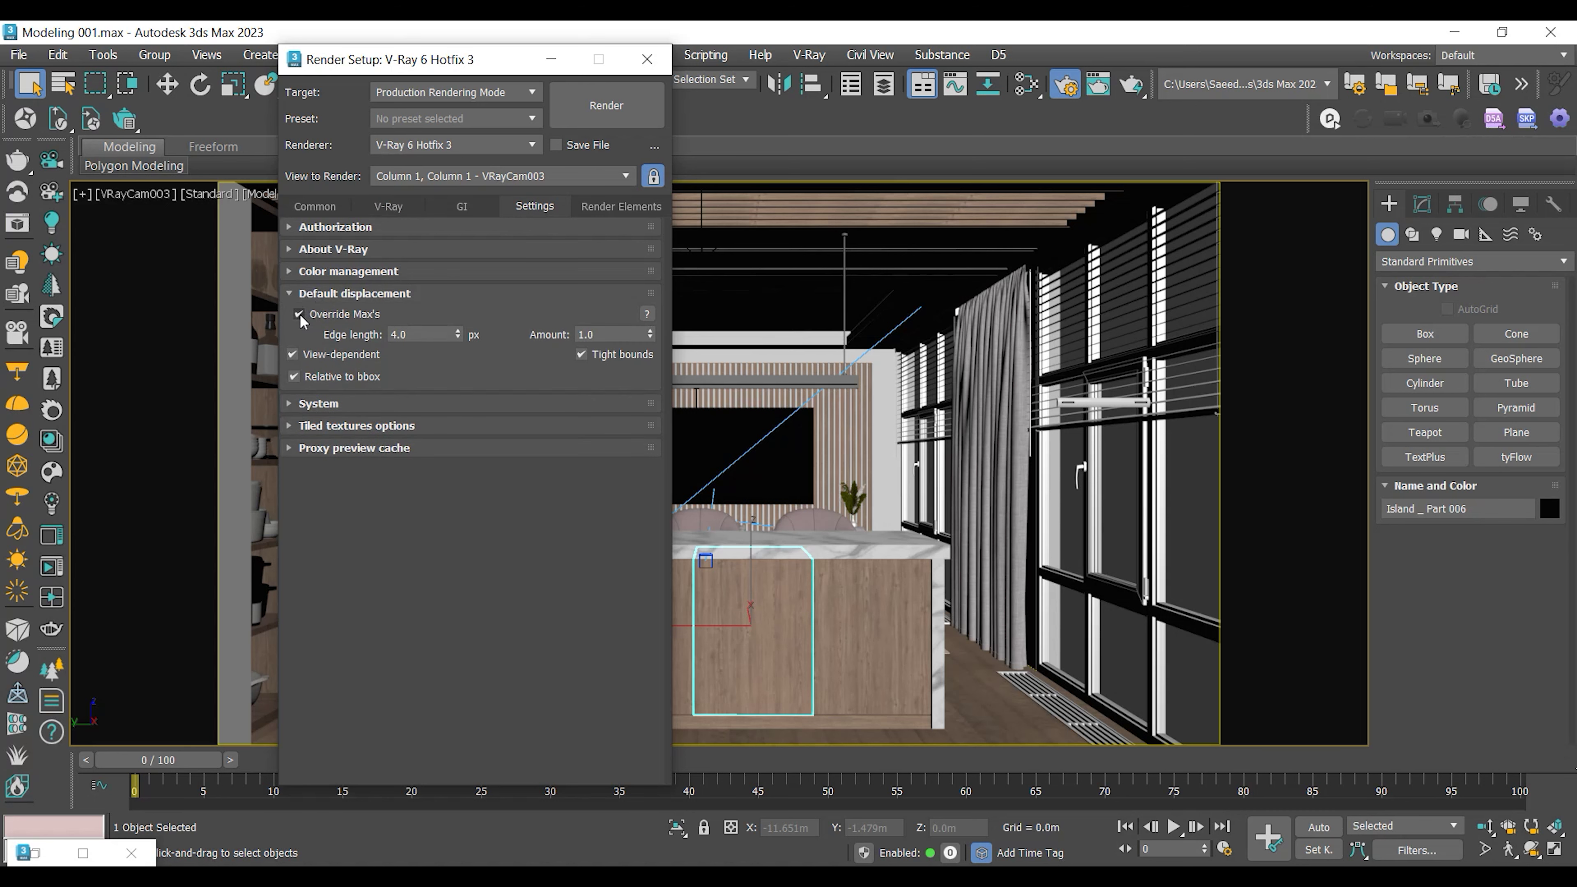
pyautogui.click(392, 334)
pyautogui.click(298, 313)
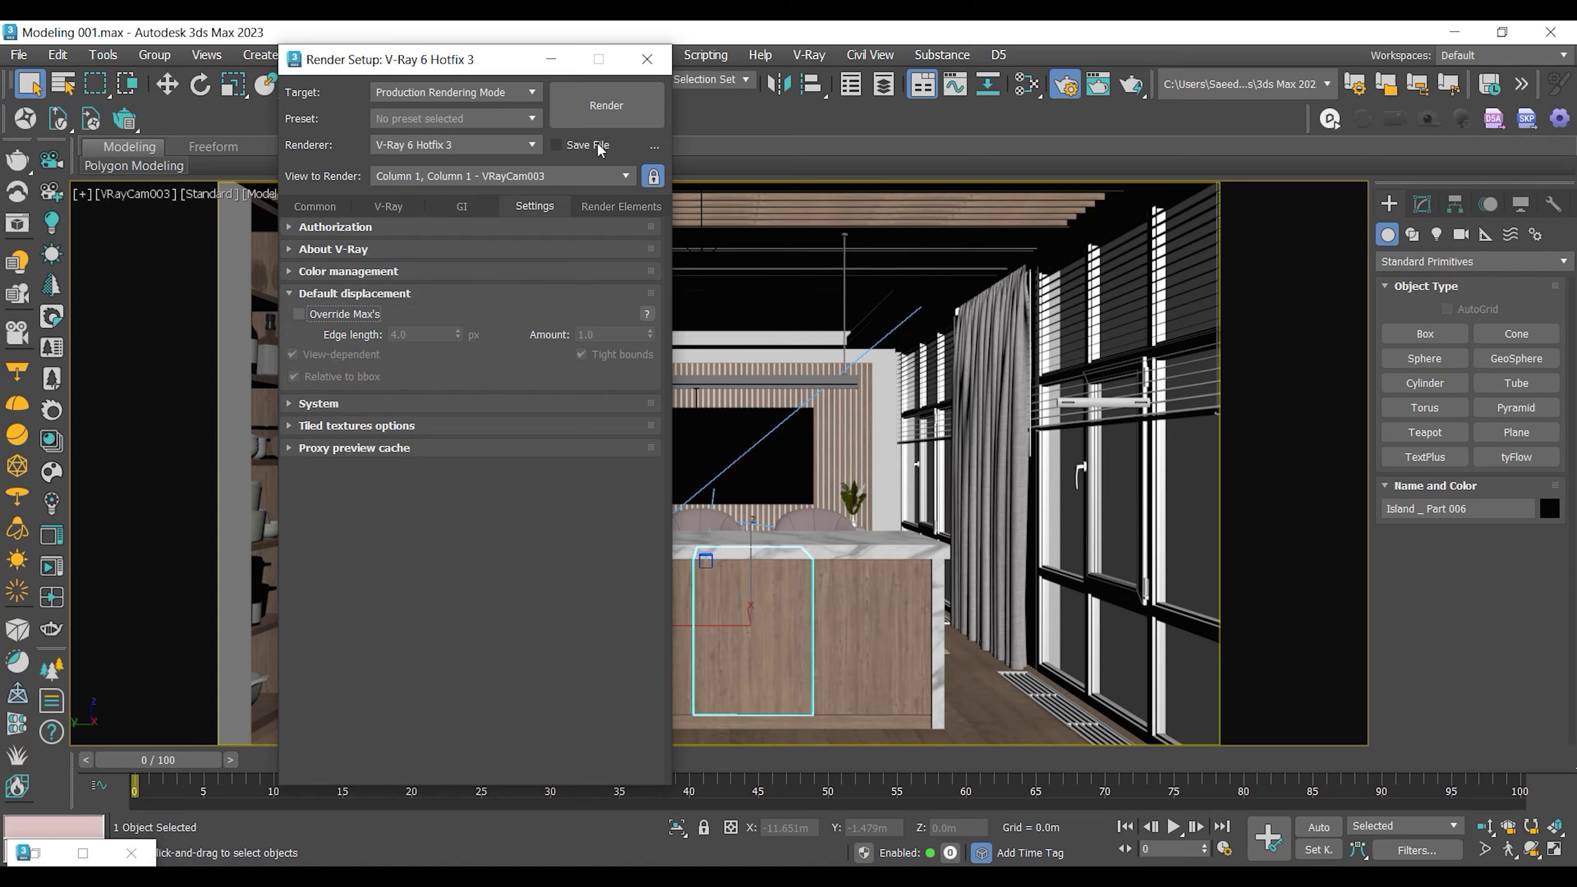
pyautogui.click(646, 59)
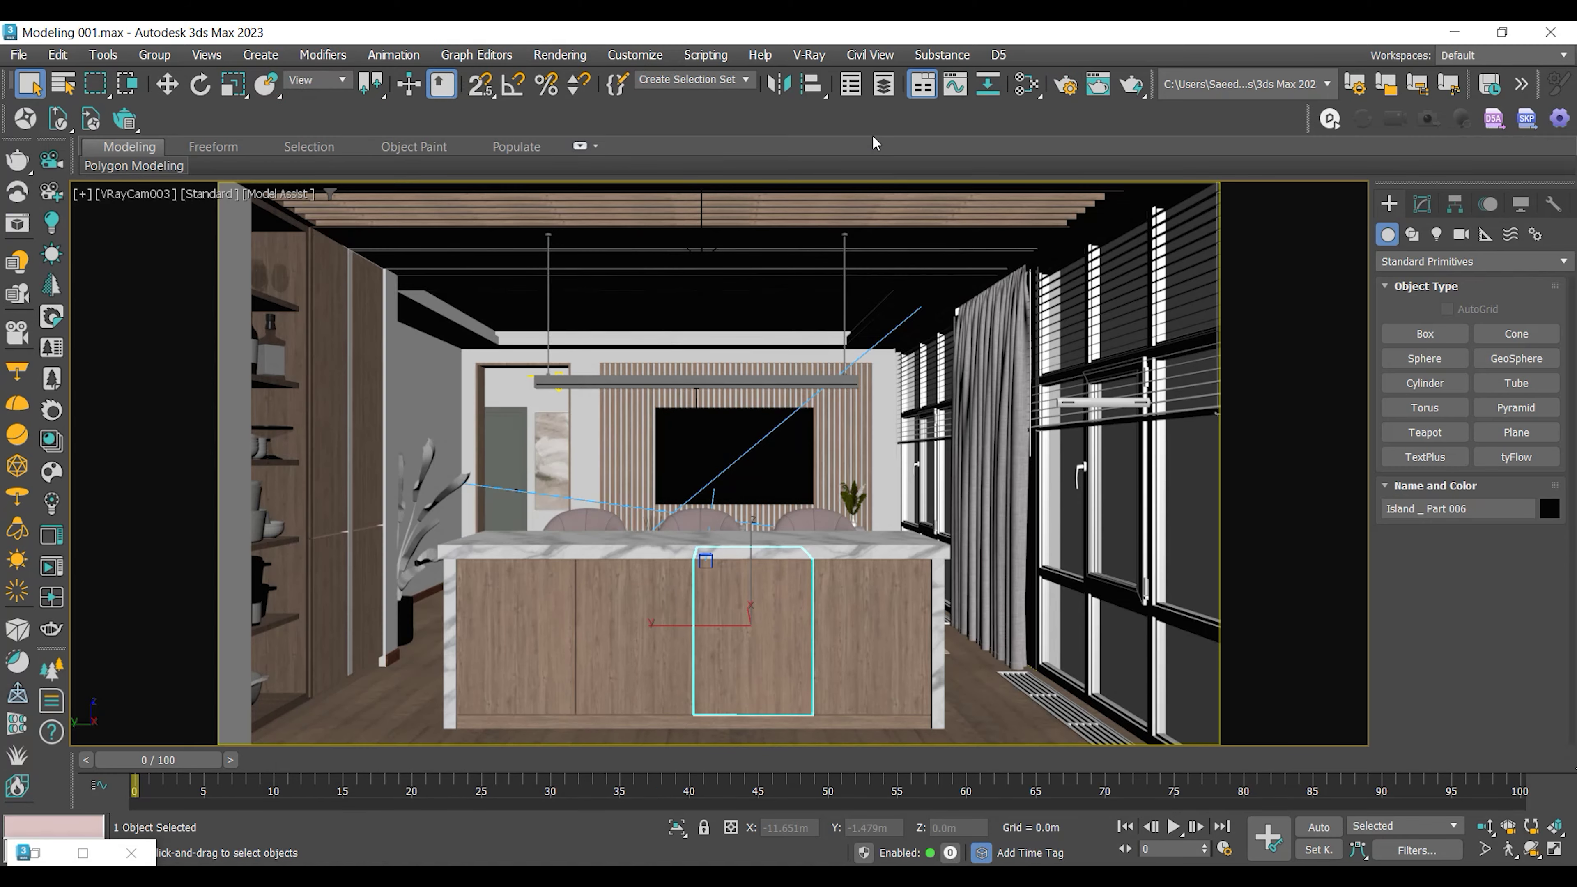
# Step: Open the Slate Material Editor with M and show the Marble material's normal-map VRayBitmap parameters
pyautogui.press('m')
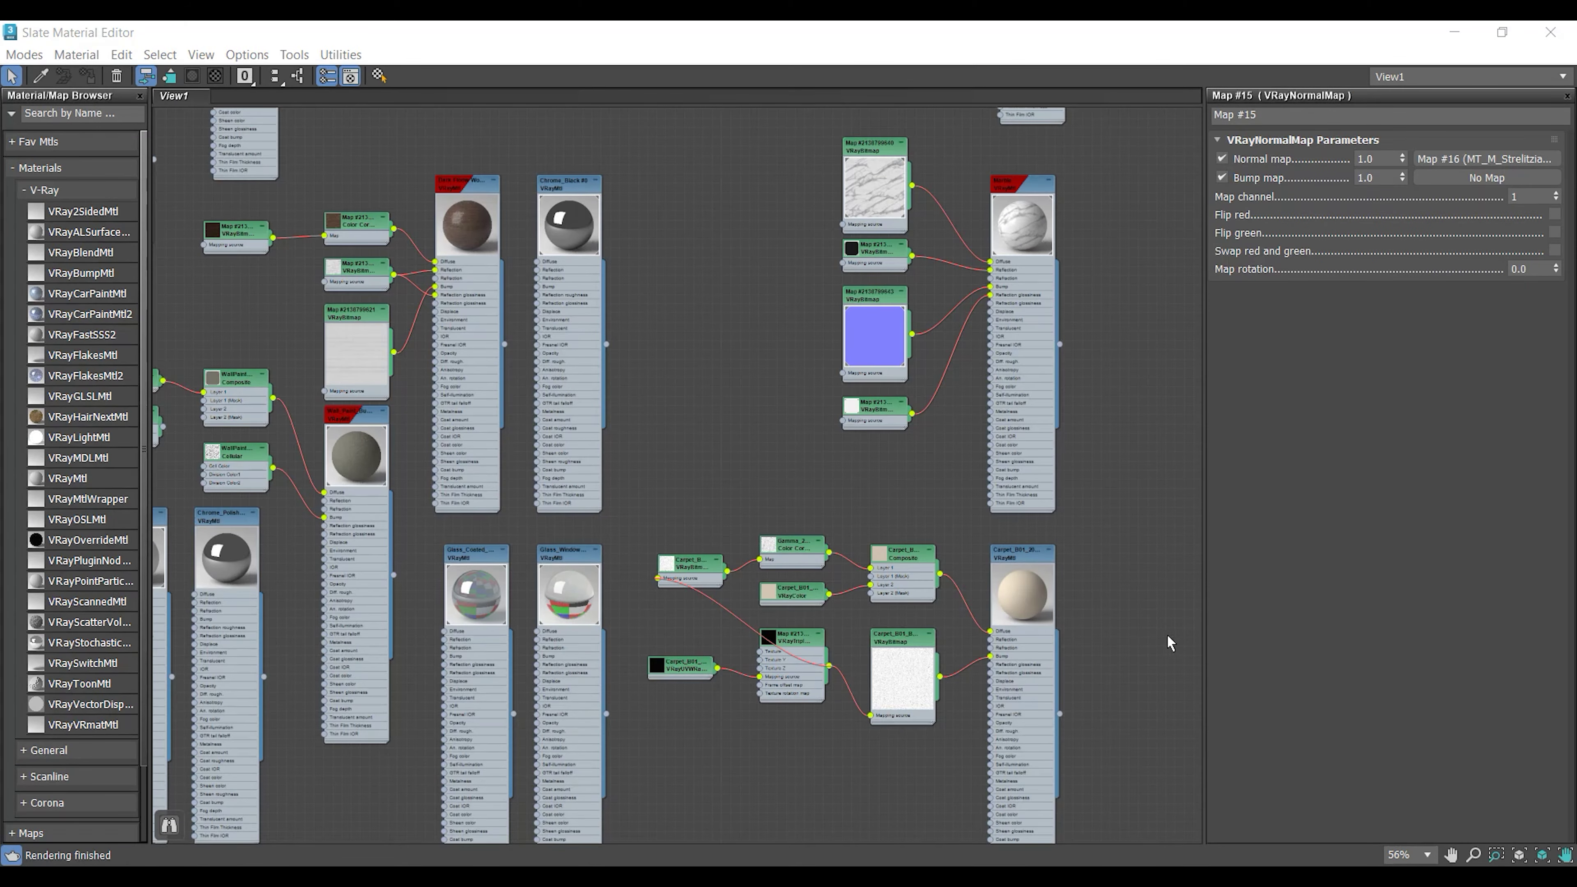
pyautogui.moveTo(1169, 640); pyautogui.dragTo(1151, 536, button='middle')
pyautogui.scroll(3, 950, 596)
pyautogui.scroll(4, 945, 591)
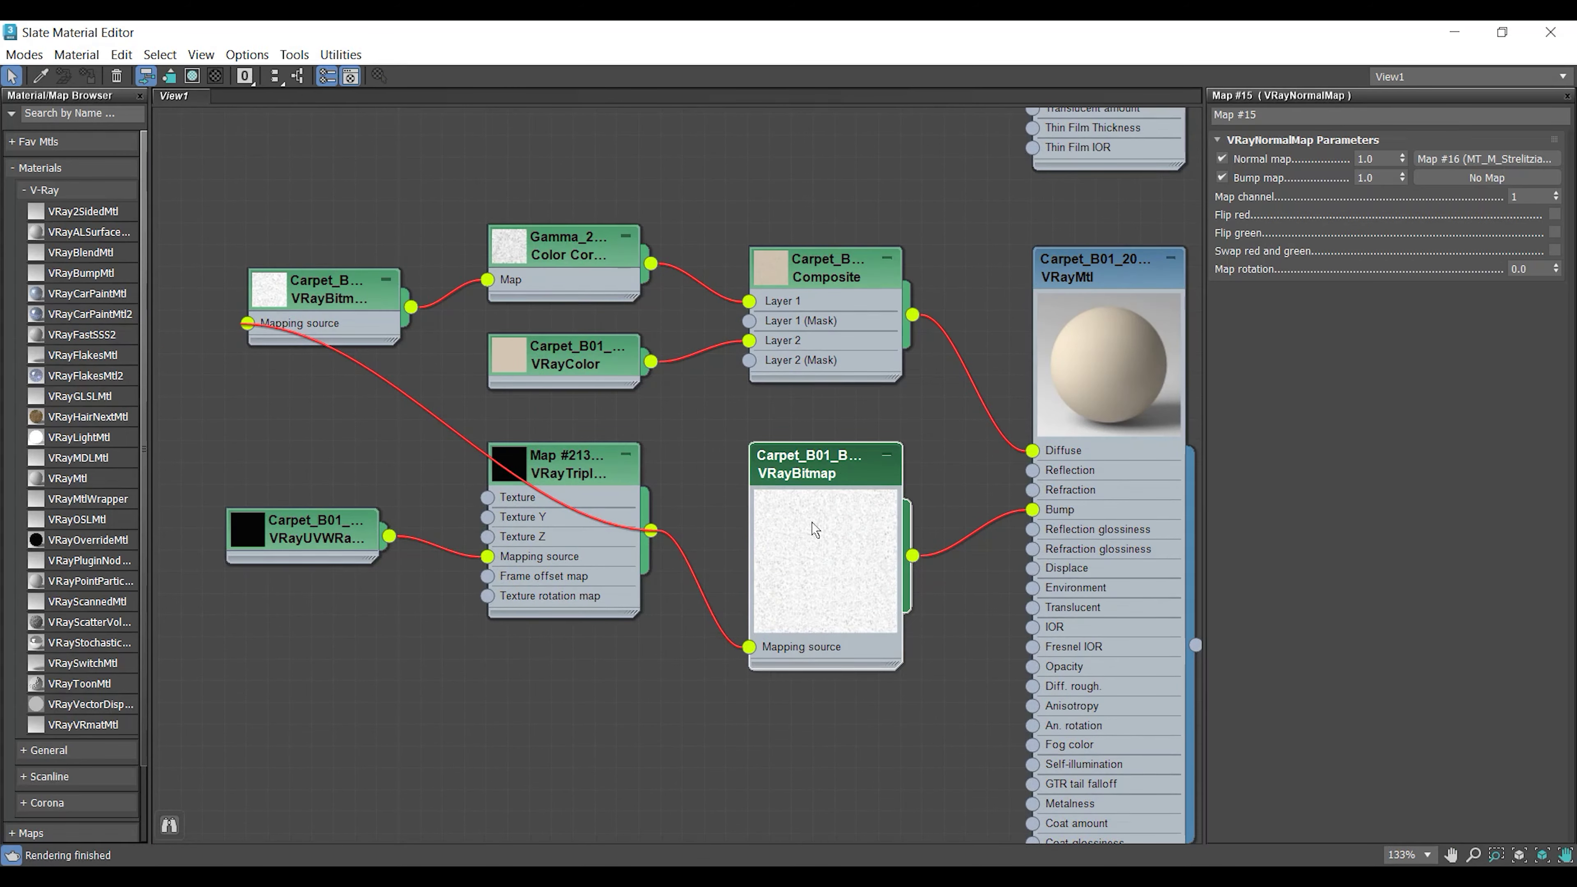
pyautogui.scroll(10, 815, 529)
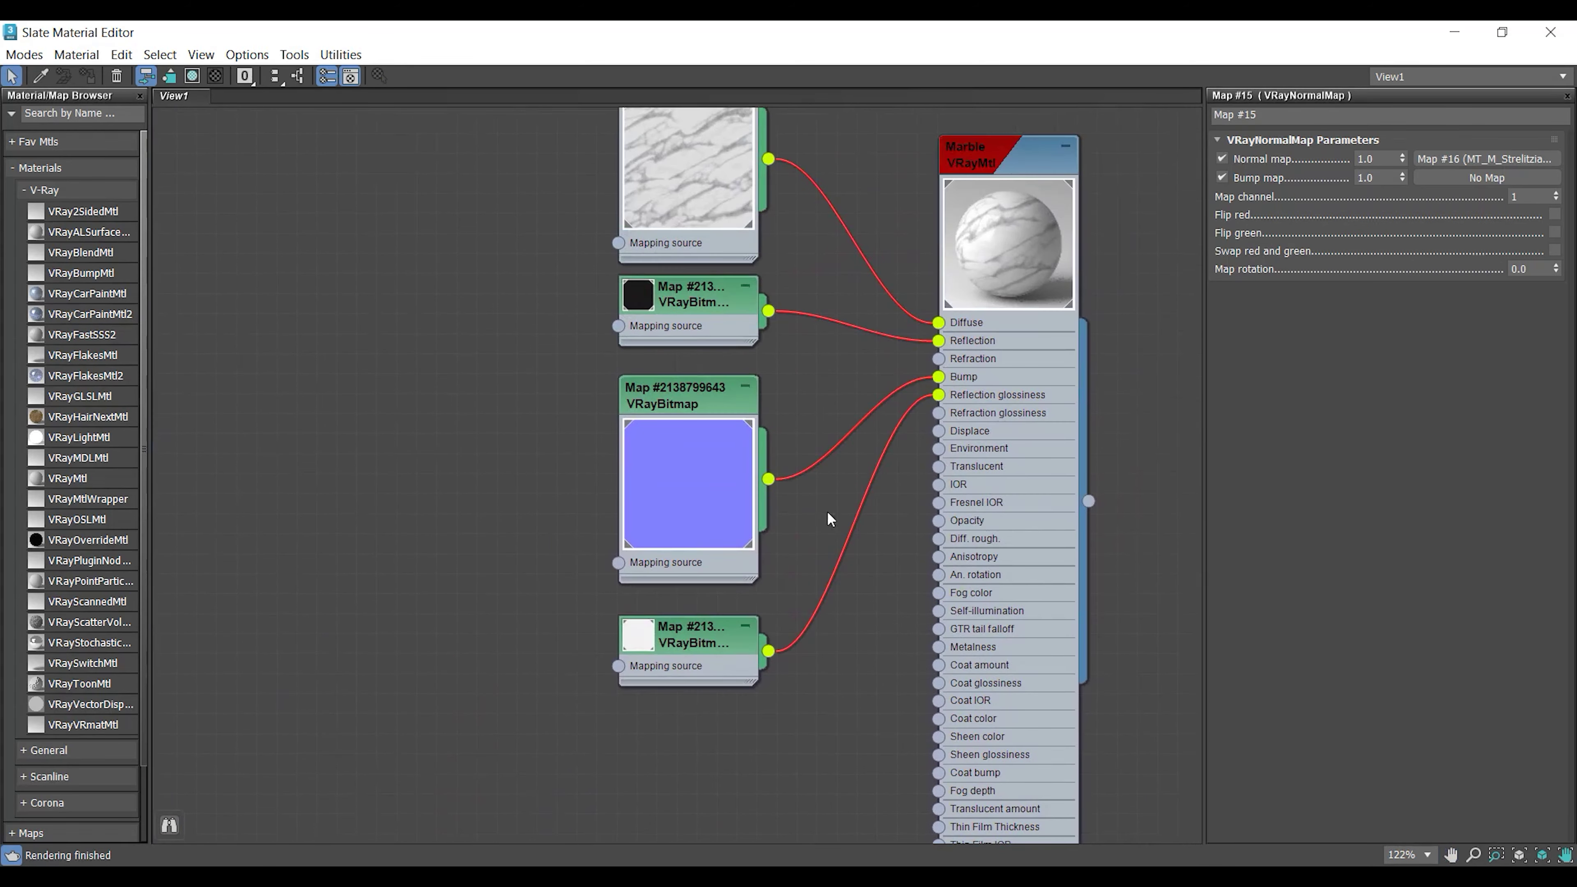
pyautogui.doubleClick(705, 482)
pyautogui.scroll(-2, 692, 599)
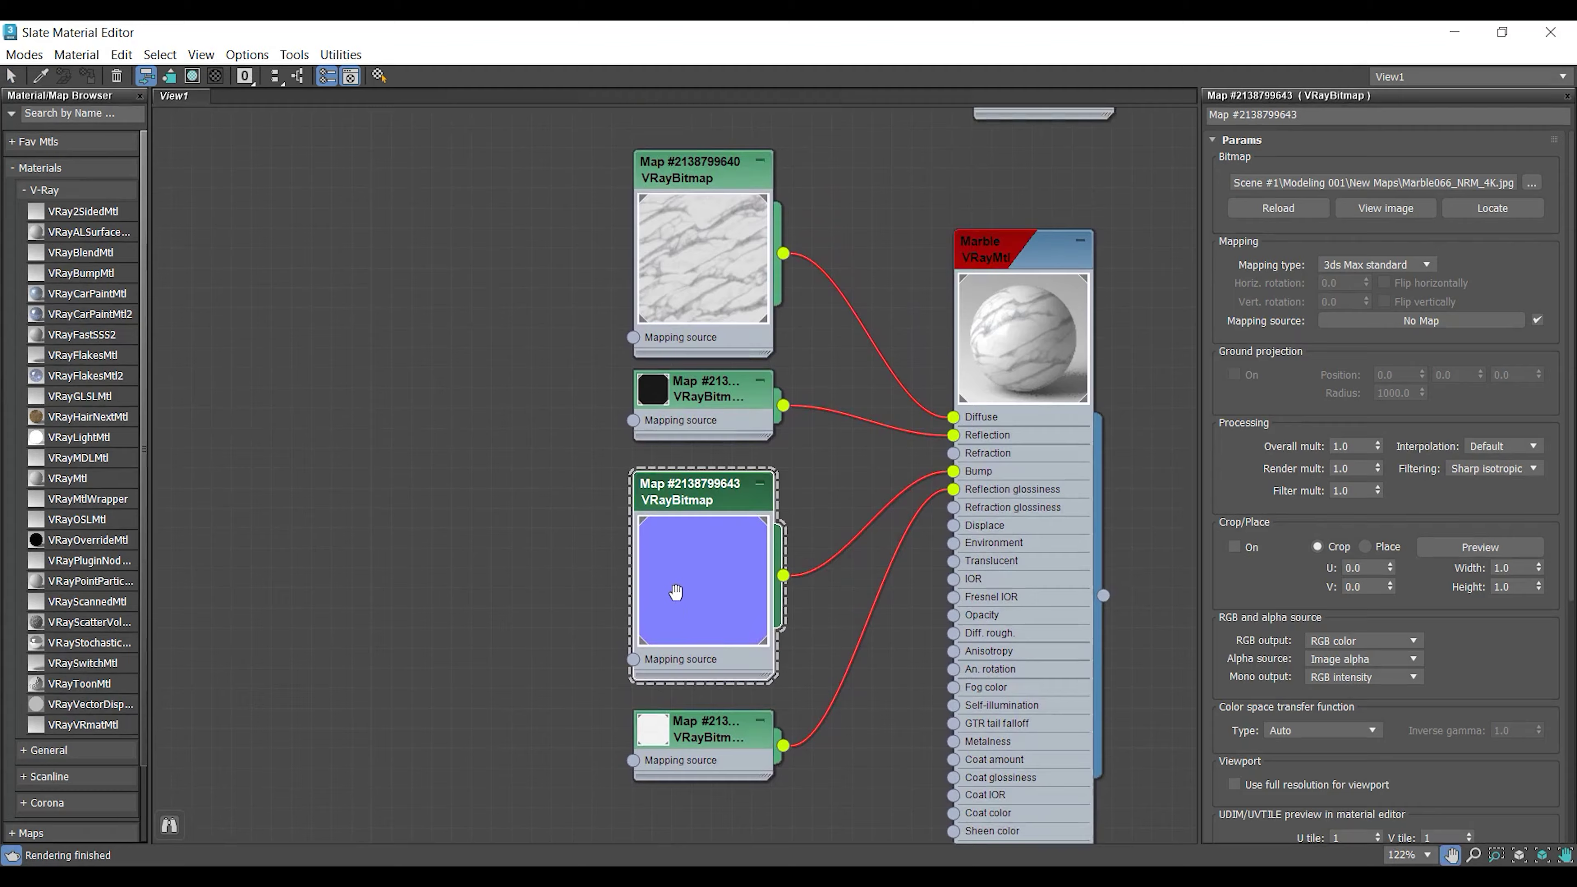
pyautogui.scroll(-1, 691, 601)
pyautogui.scroll(8, 729, 373)
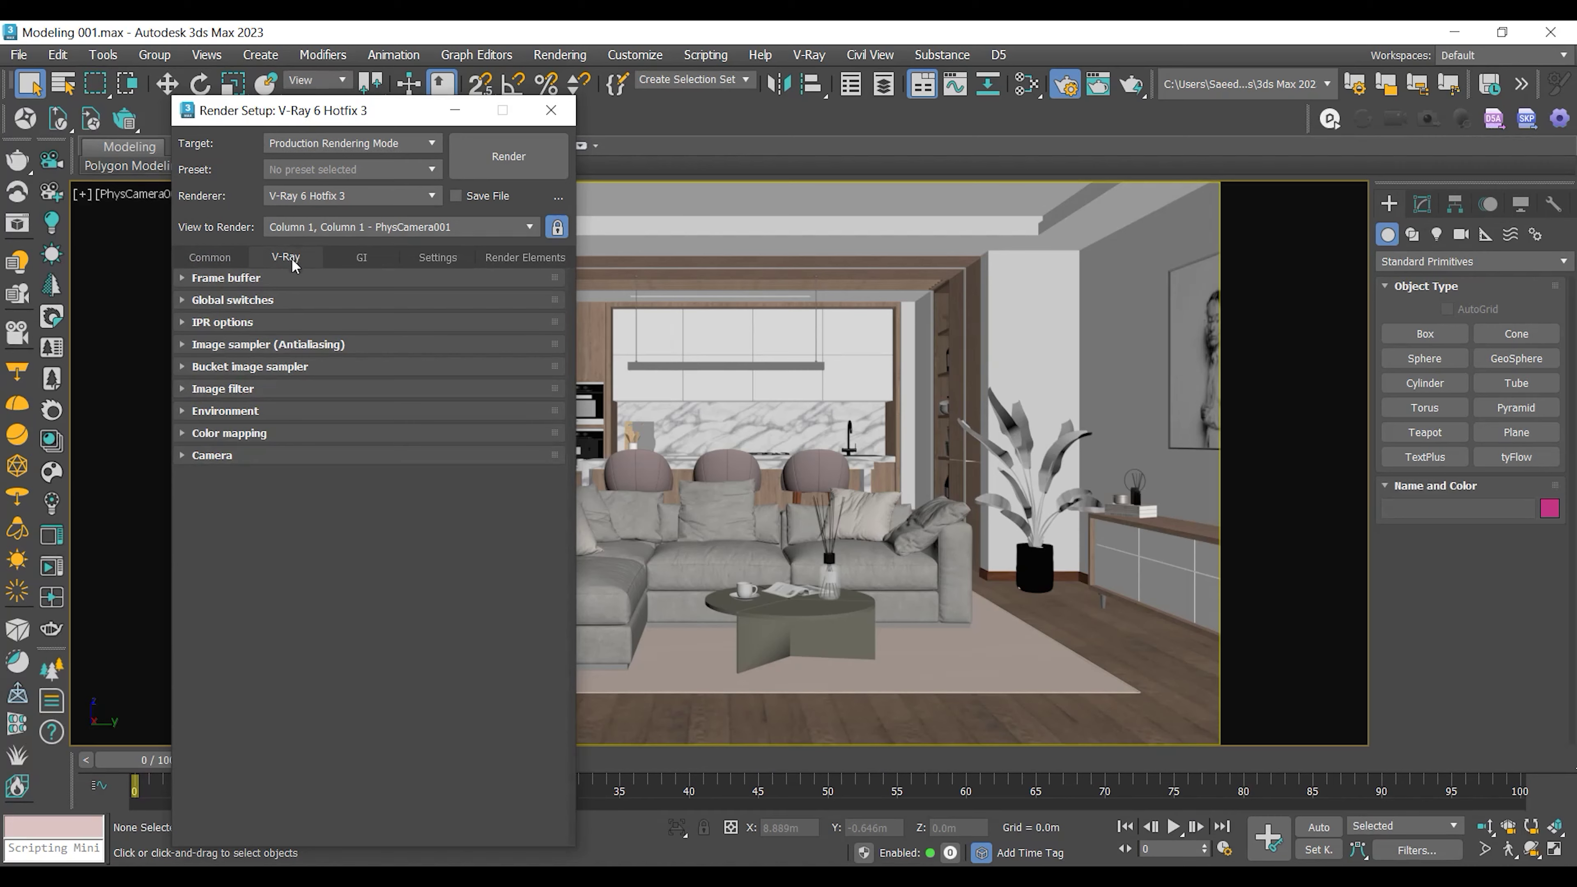
# Step: Expand IPR options and start interactive V-Ray rendering of the camera view
pyautogui.click(186, 322)
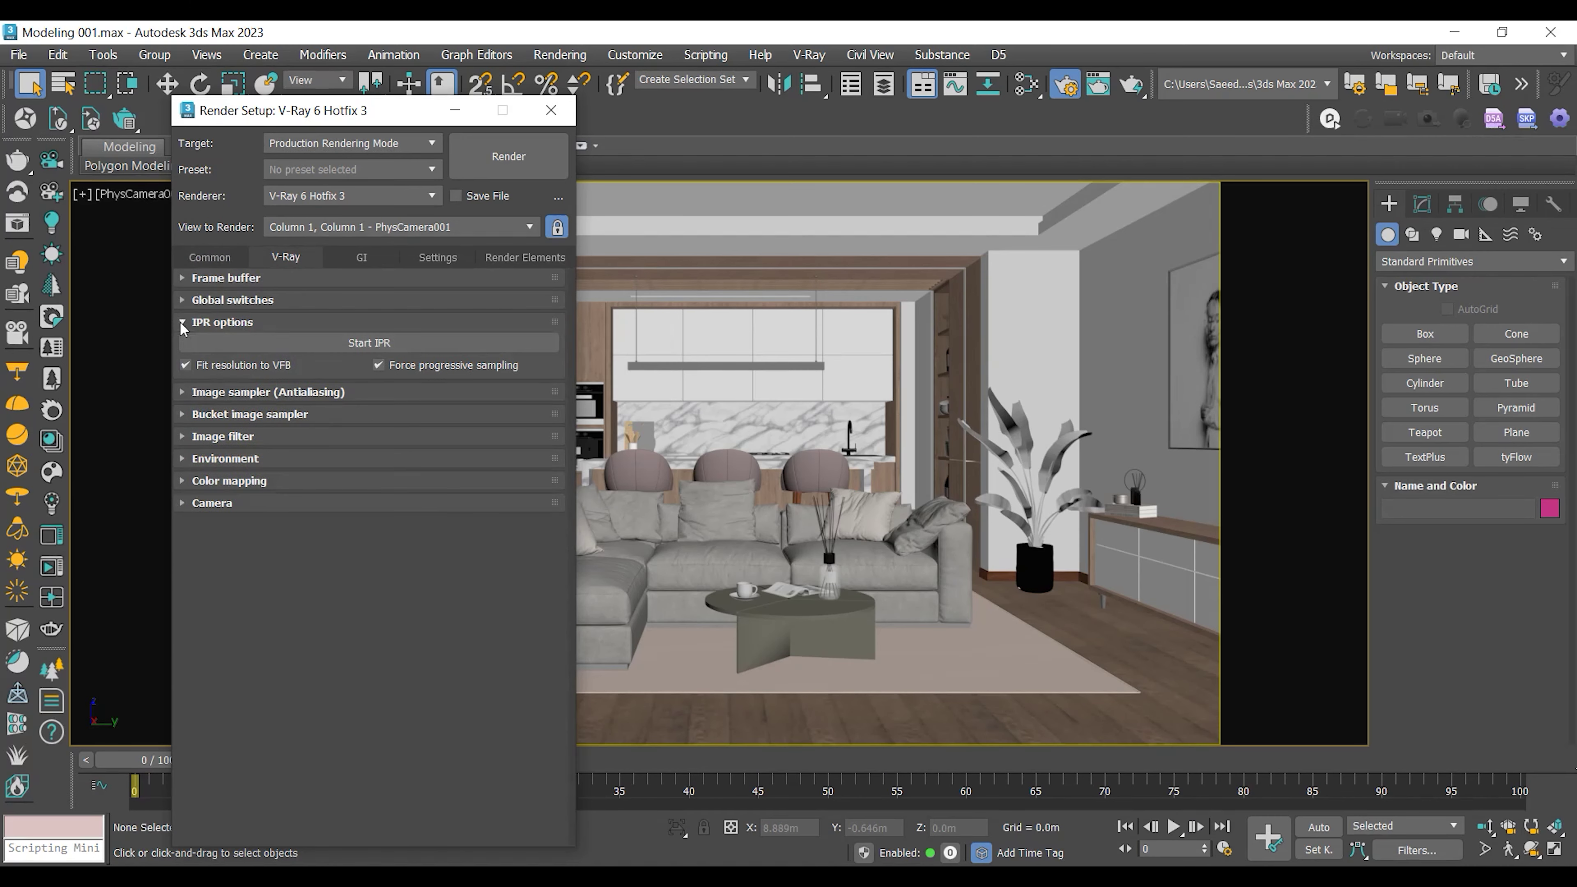
pyautogui.click(386, 344)
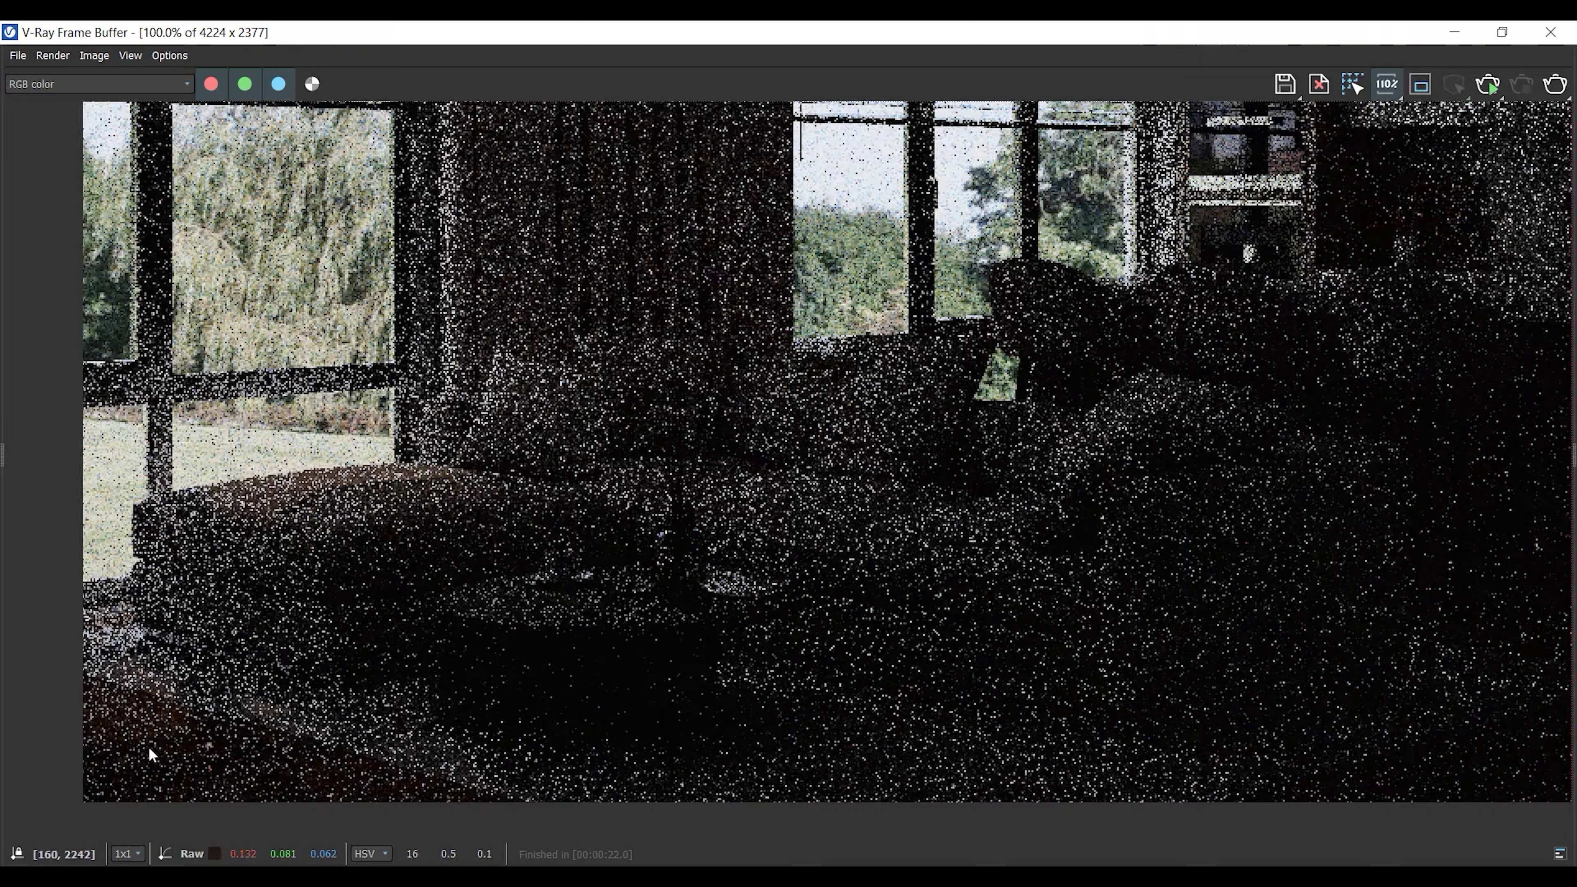
pyautogui.scroll(3, 190, 693)
# Step: Region-render a small 167 × 200 pixel floor patch at the lower left
pyautogui.moveTo(371, 545); pyautogui.dragTo(549, 452, button='middle')
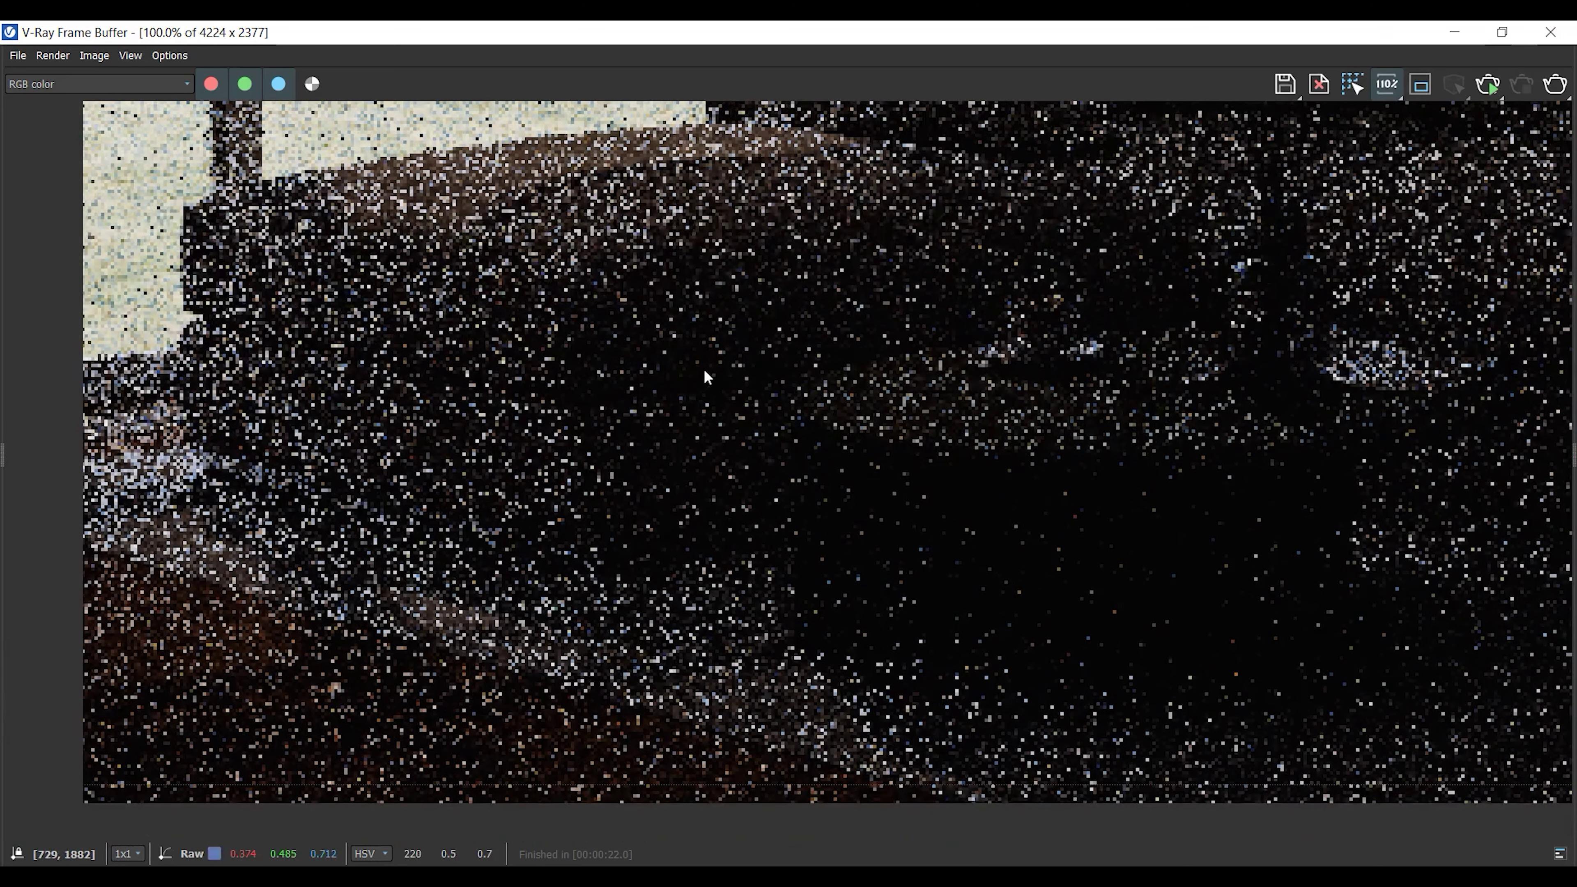
pyautogui.click(1422, 93)
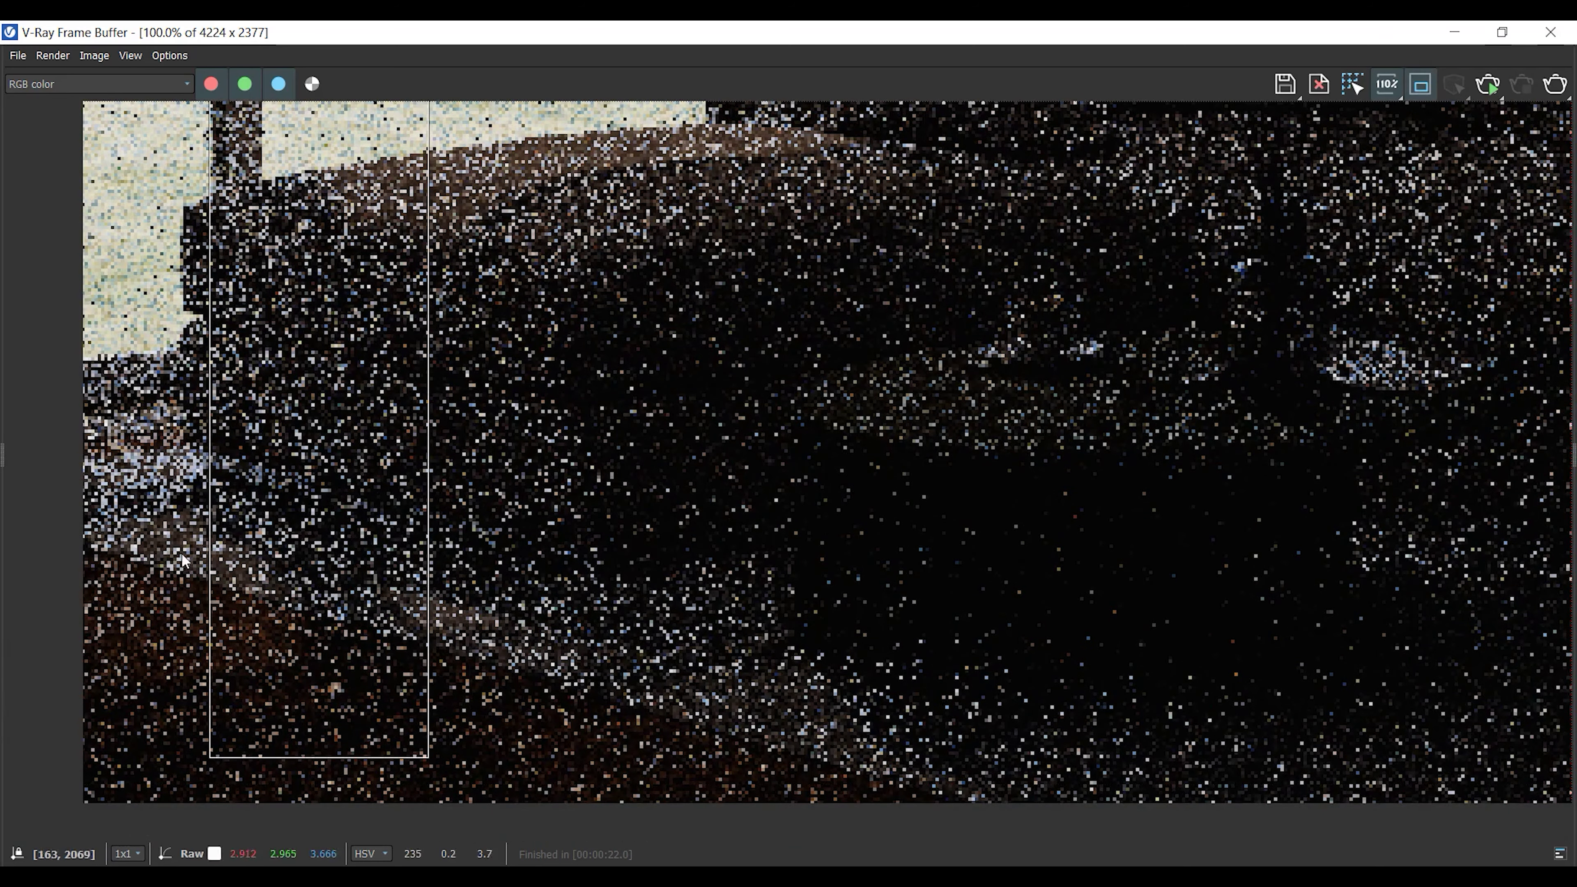
pyautogui.moveTo(147, 519); pyautogui.dragTo(304, 768)
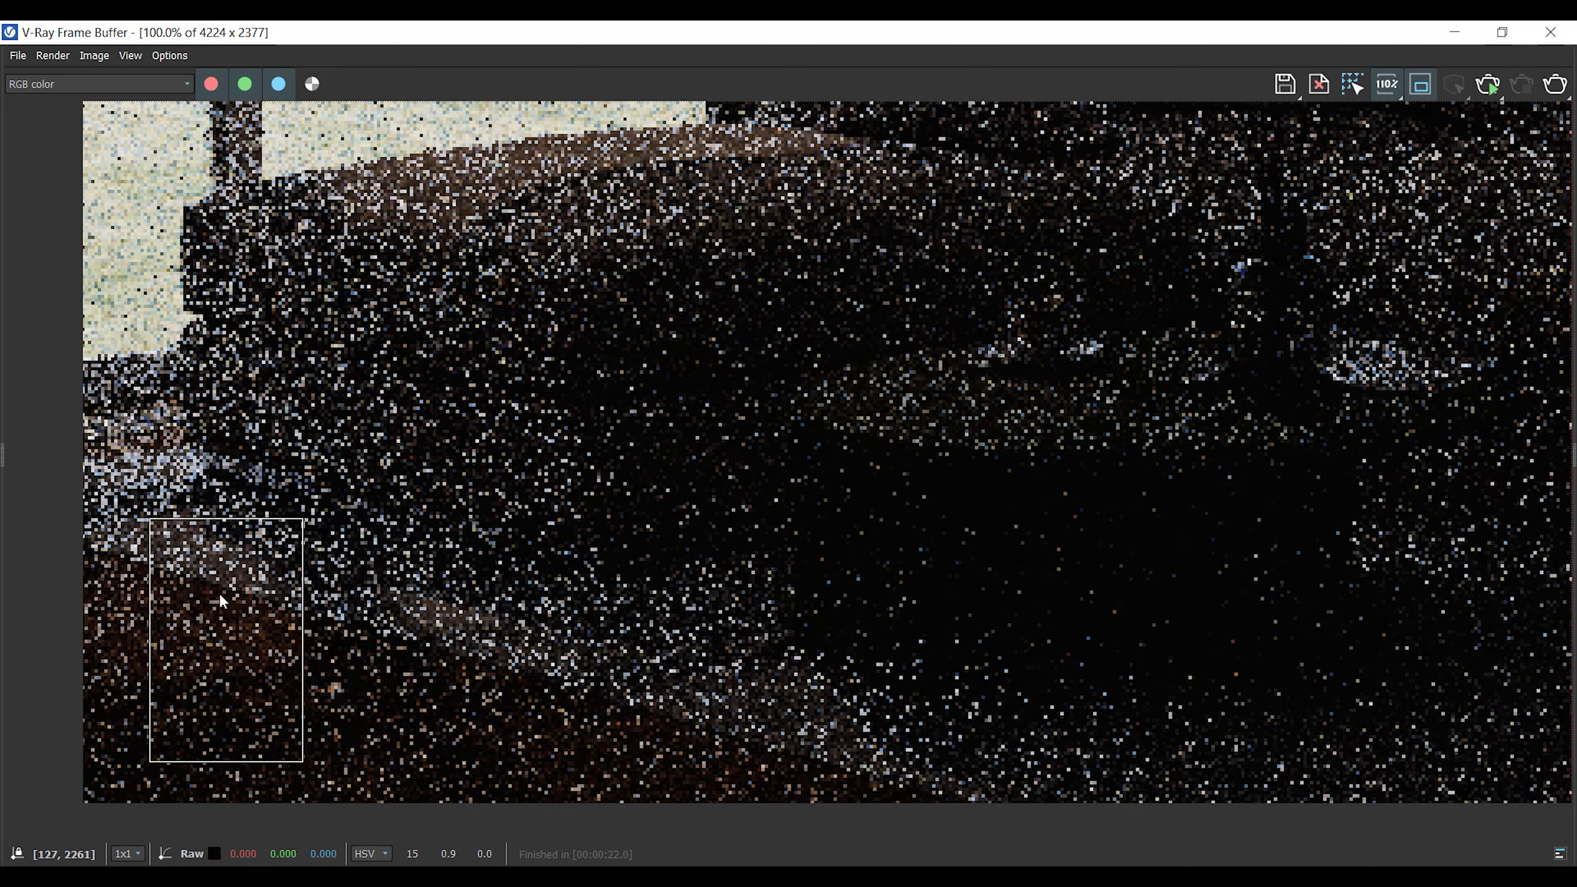
pyautogui.scroll(-2, 143, 760)
pyautogui.scroll(4, 137, 759)
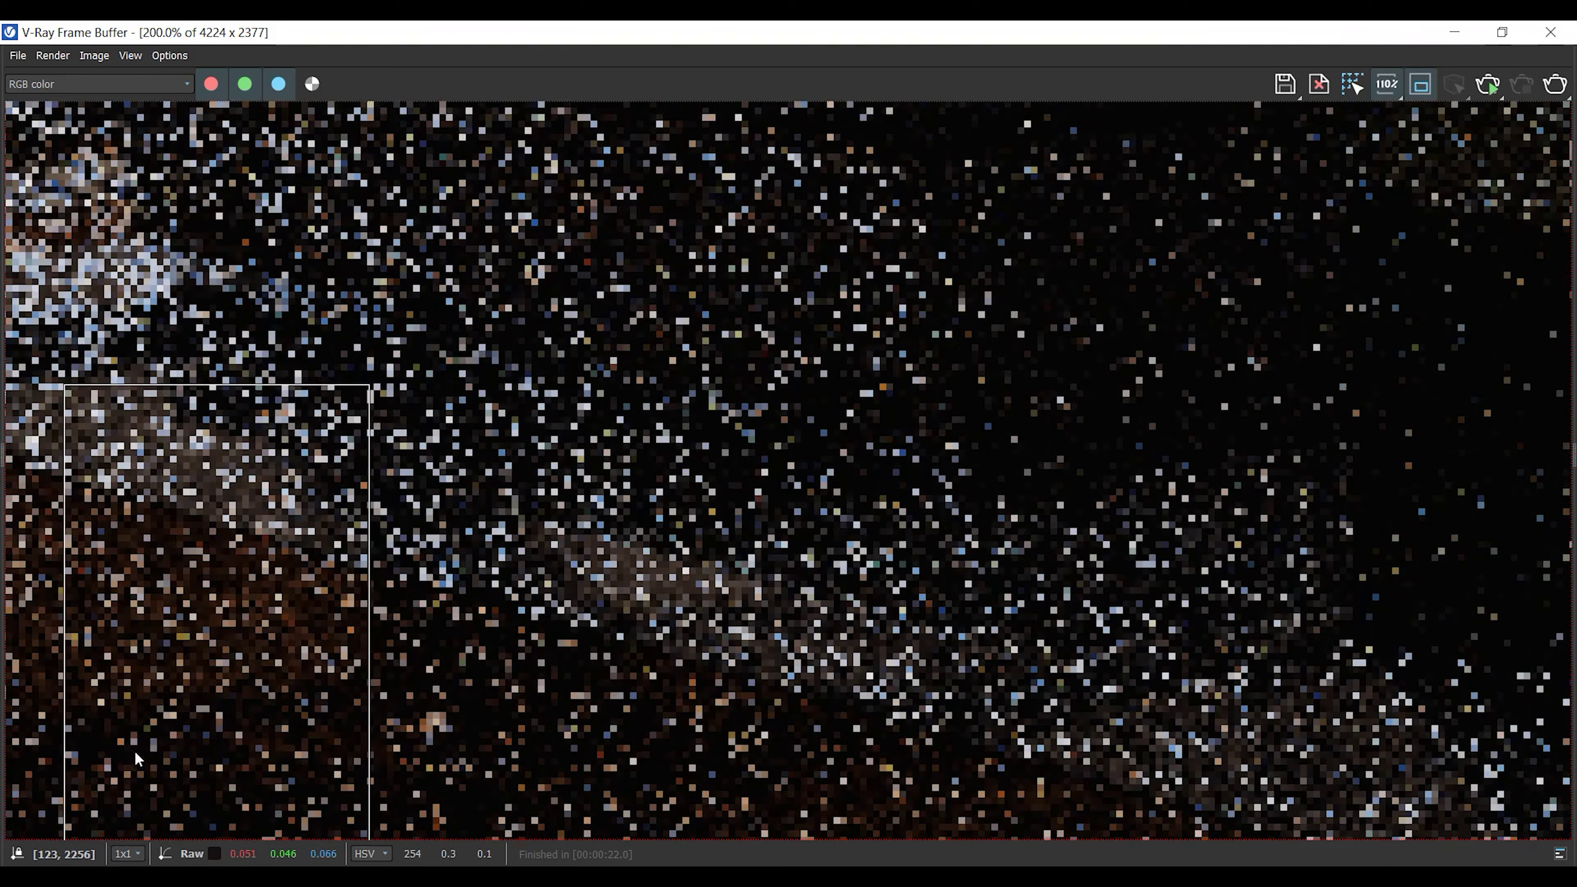
pyautogui.scroll(-2, 134, 750)
pyautogui.moveTo(211, 574); pyautogui.dragTo(197, 621)
pyautogui.moveTo(290, 708)
pyautogui.mouseDown()
pyautogui.moveTo(250, 707)
pyautogui.moveTo(267, 707)
pyautogui.mouseUp()
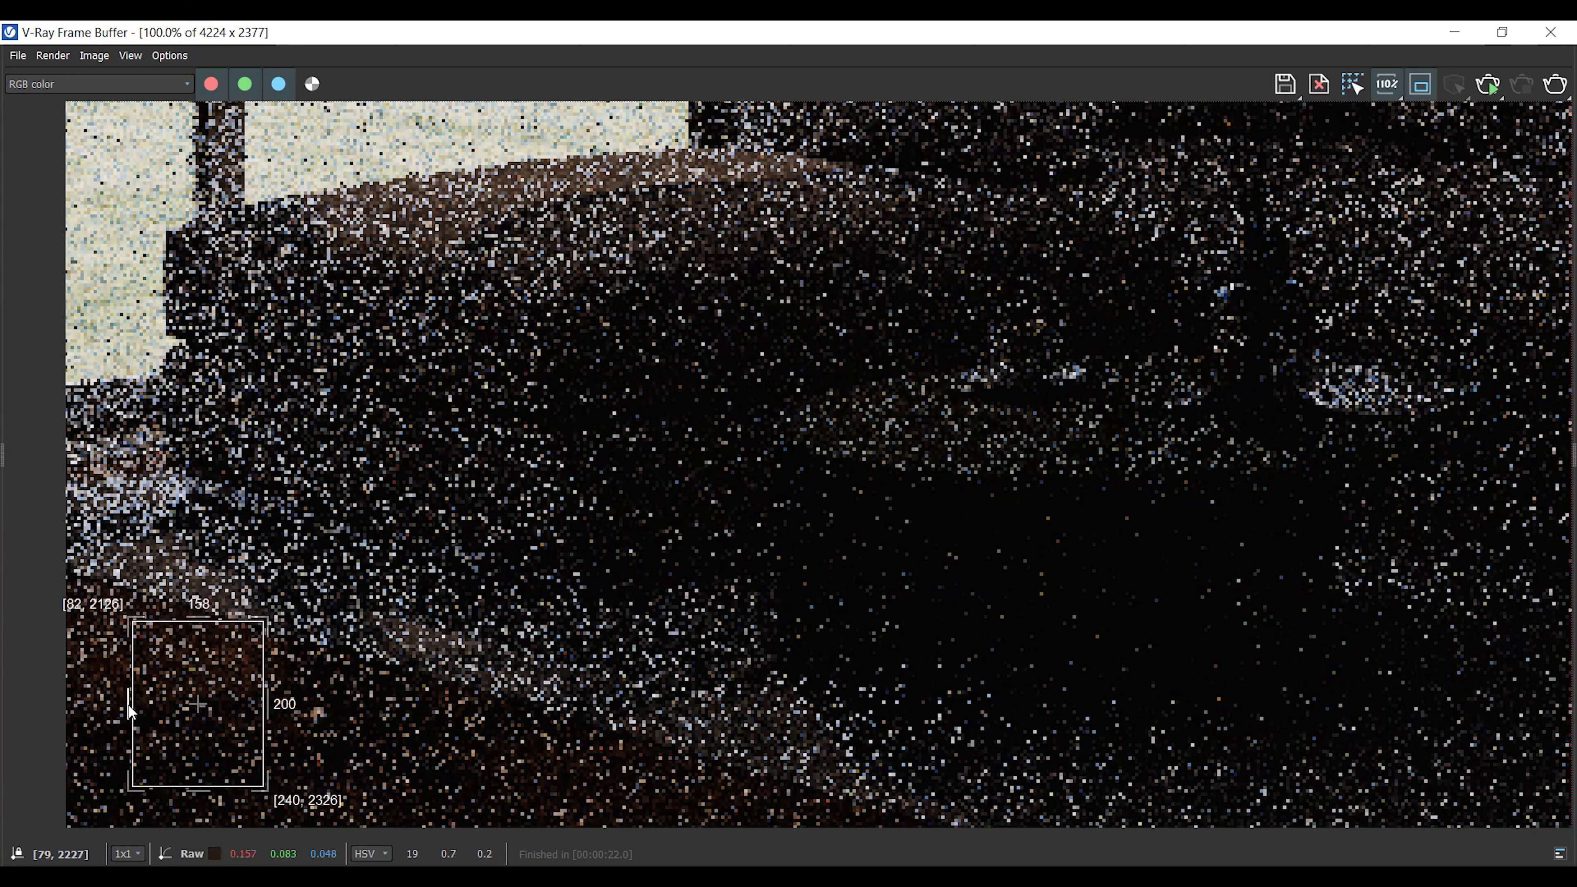
pyautogui.moveTo(132, 714); pyautogui.dragTo(127, 719)
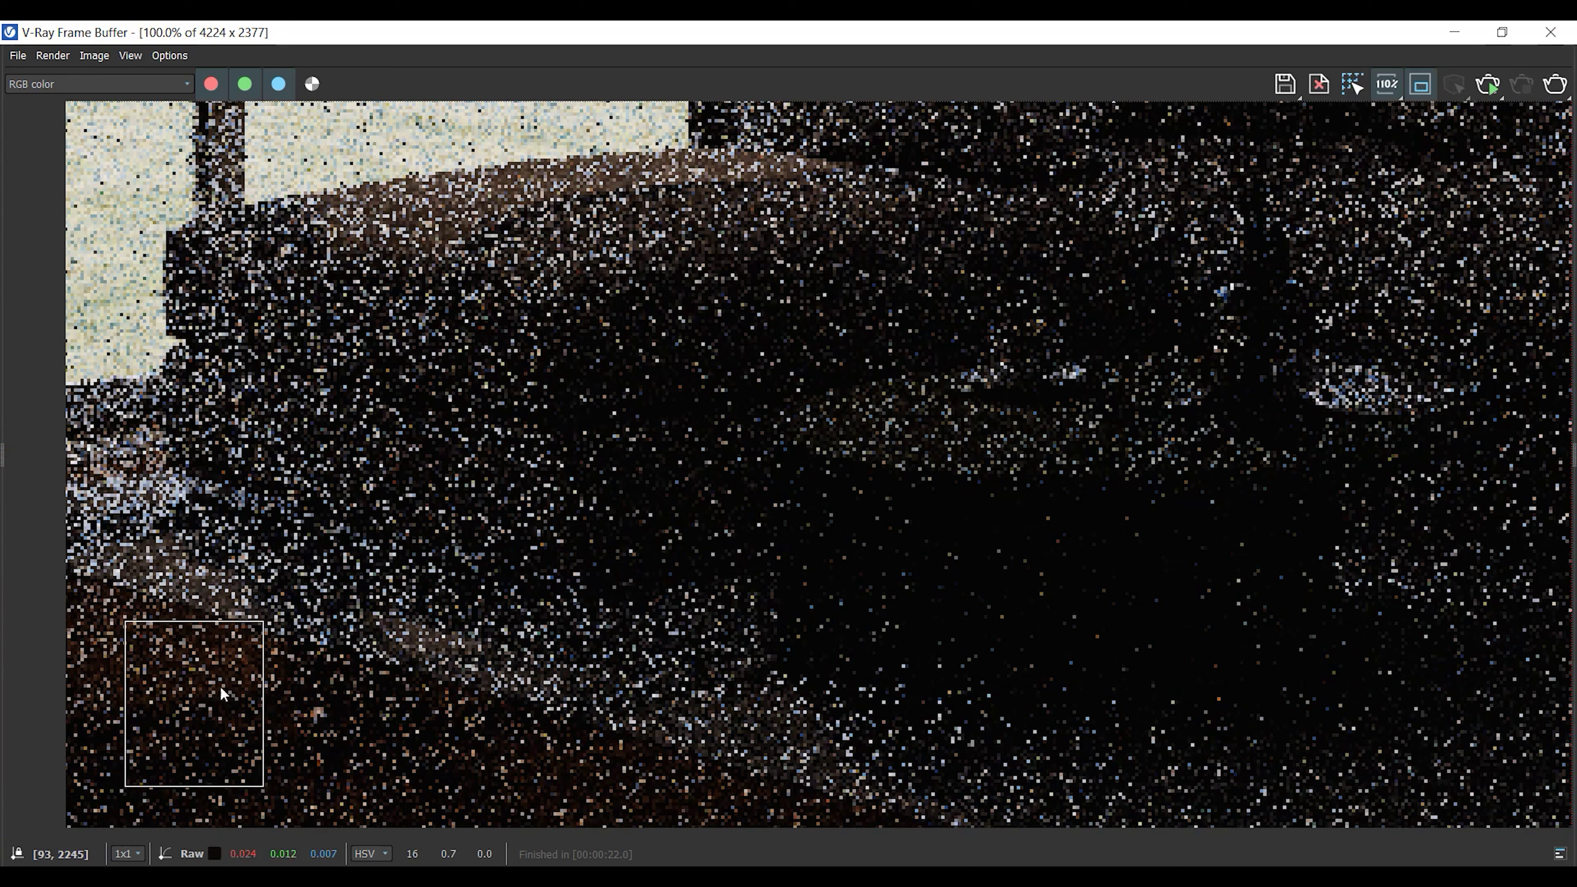
pyautogui.click(1554, 85)
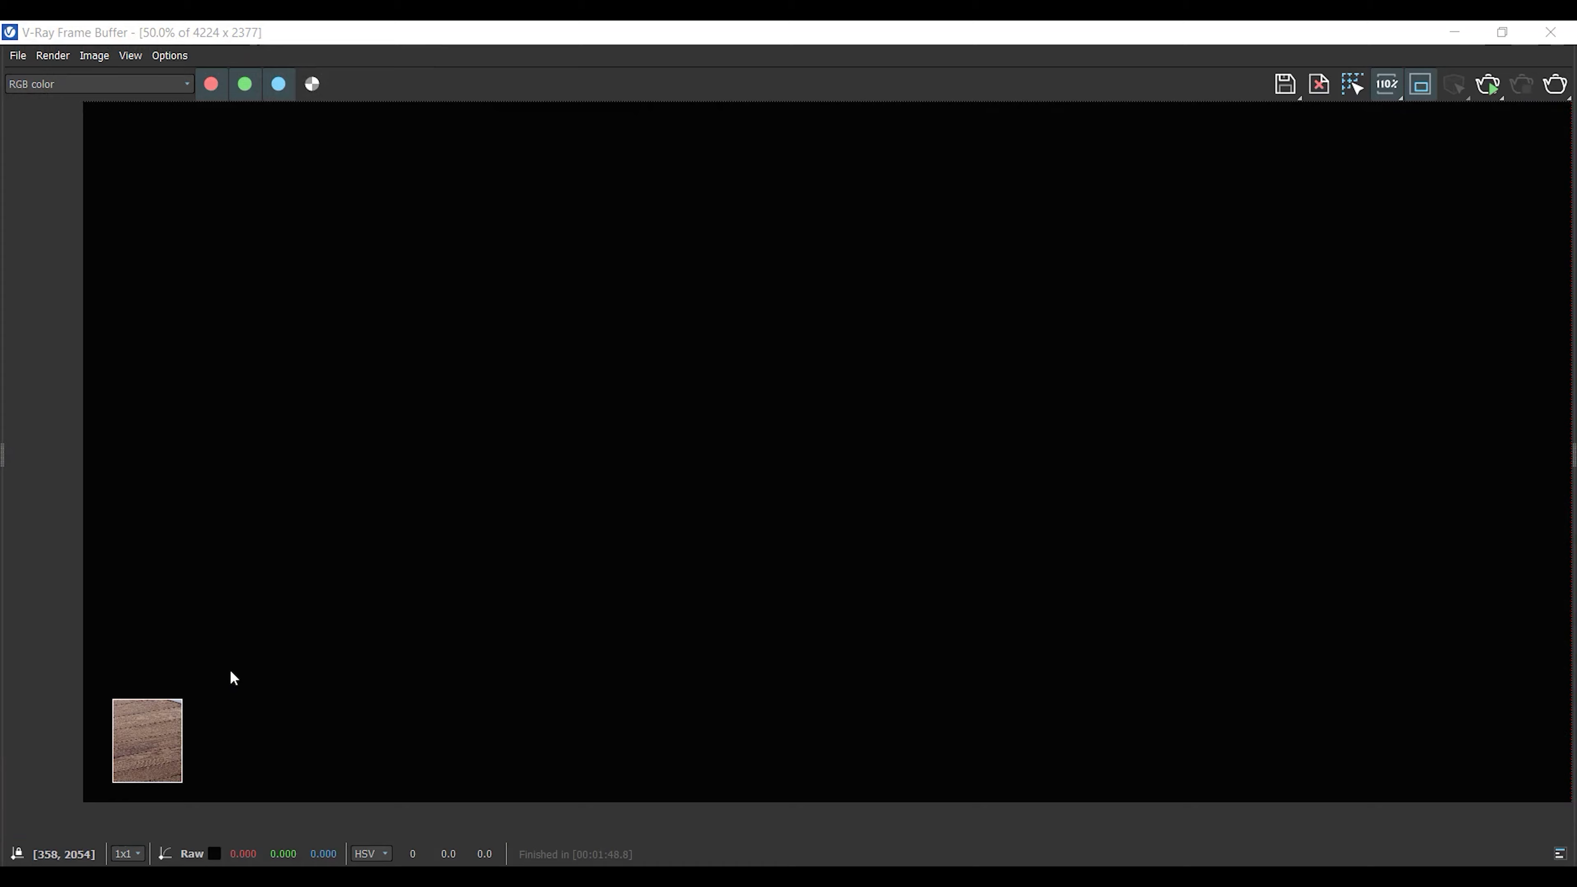
# Step: Inspect the rendered floor patch in the Rest render element
pyautogui.click(77, 87)
pyautogui.click(71, 302)
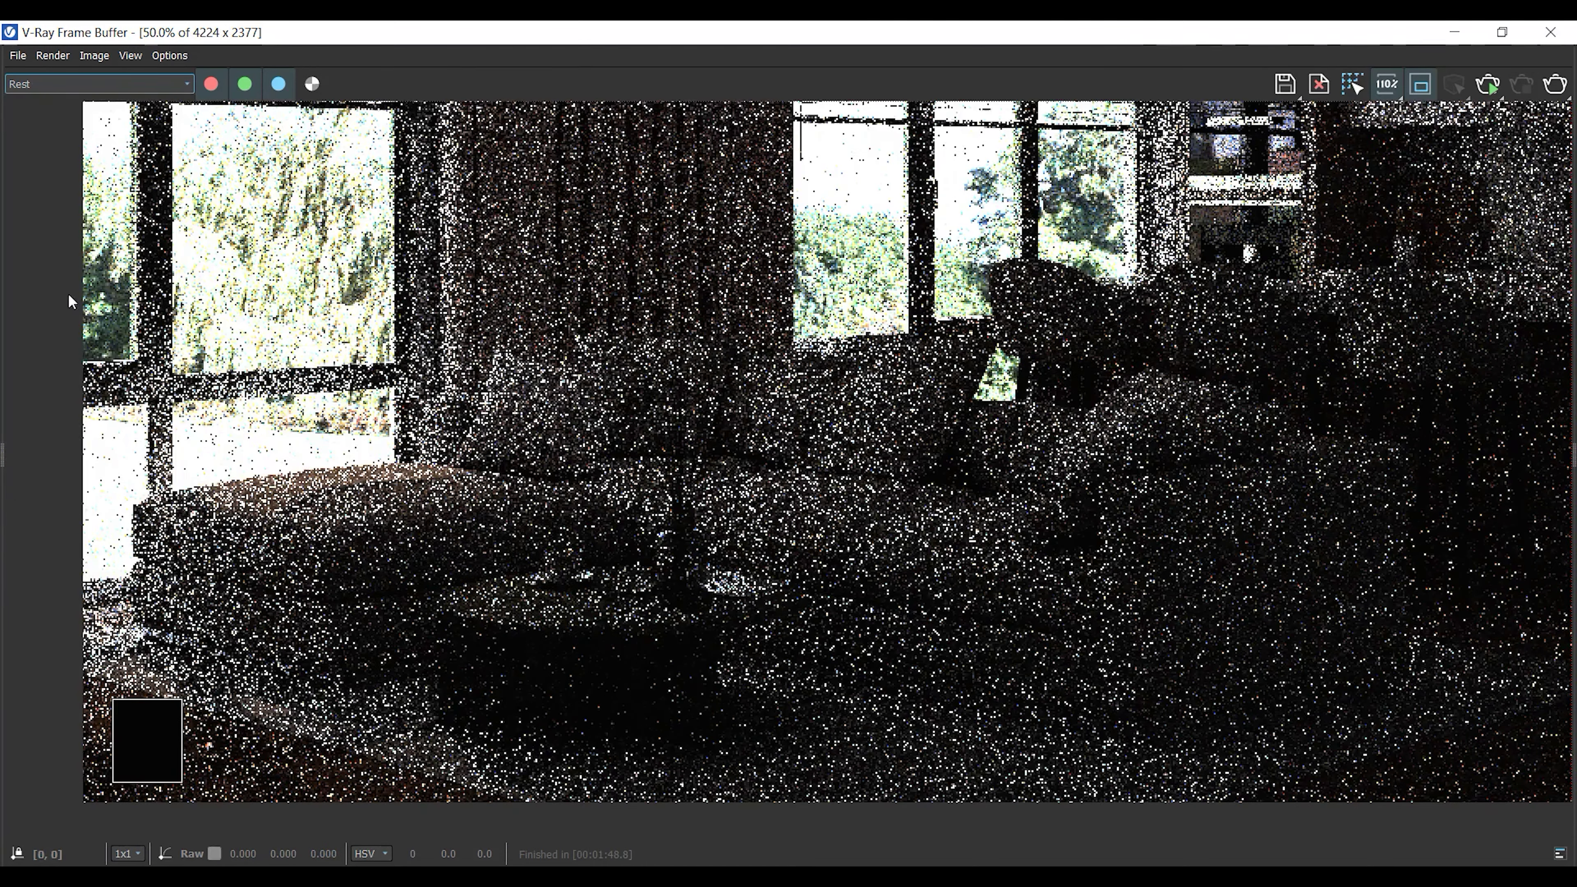
pyautogui.scroll(-1, 320, 497)
pyautogui.scroll(1, 652, 466)
pyautogui.scroll(-1, 807, 403)
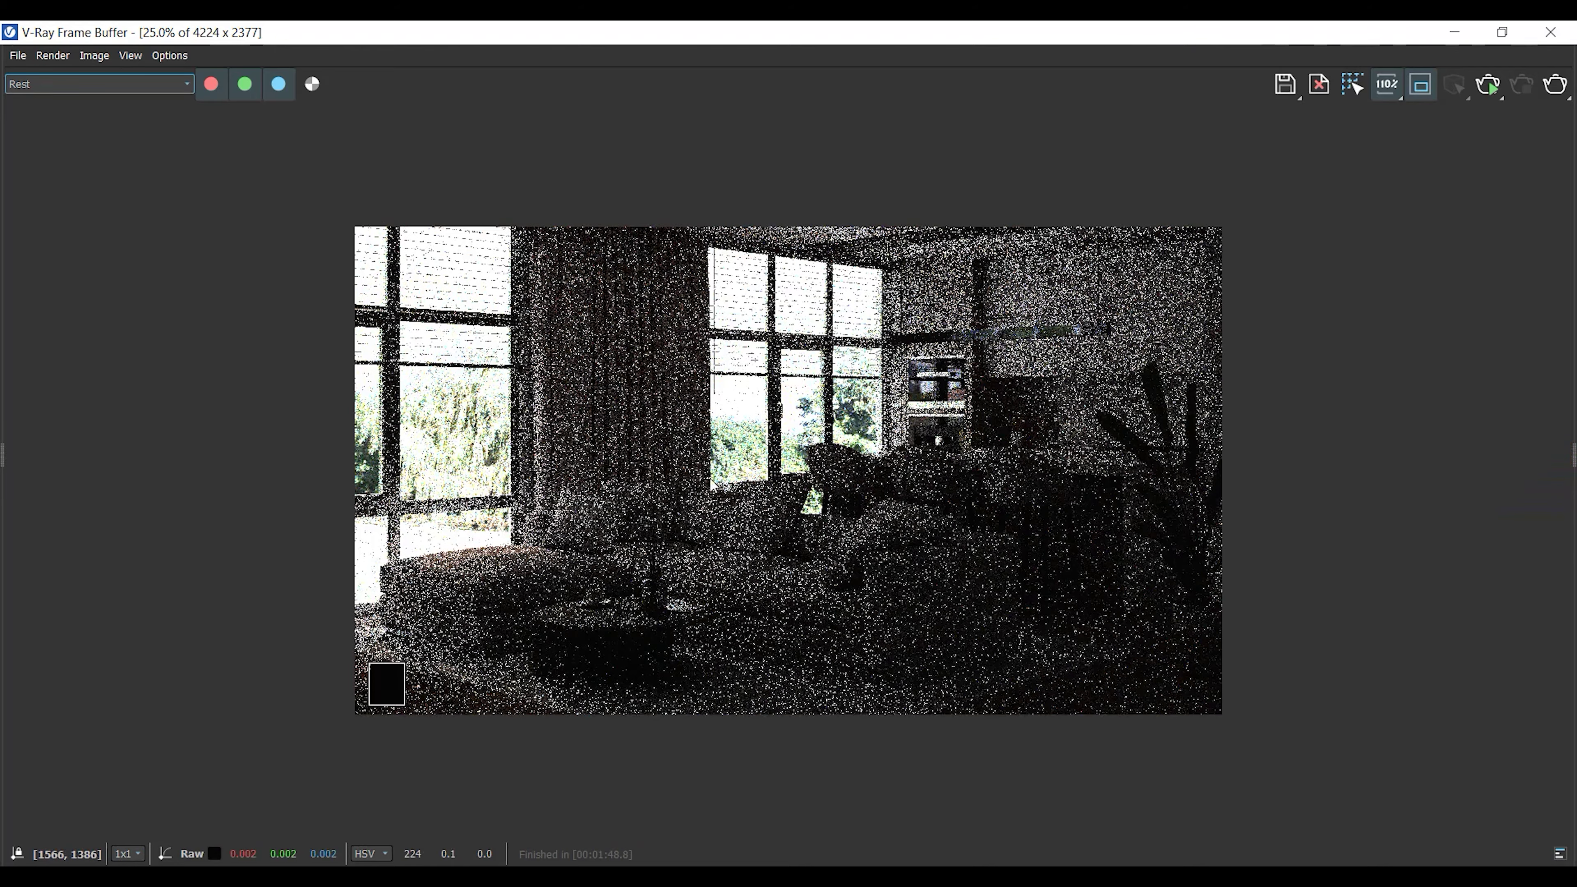
pyautogui.scroll(1, 950, 329)
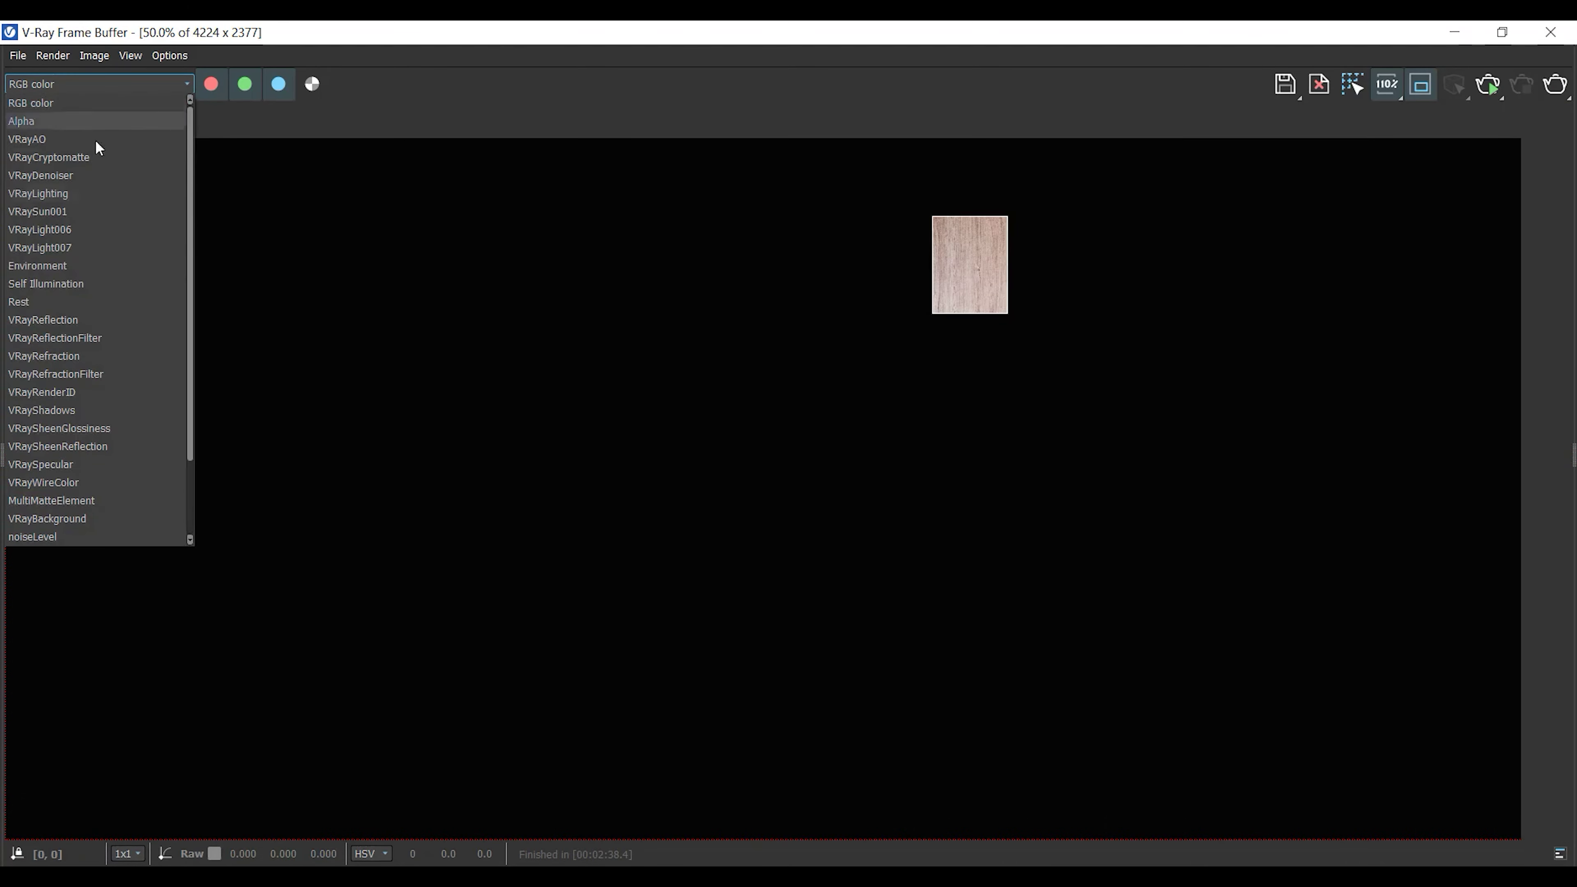
pyautogui.click(94, 265)
pyautogui.scroll(-1, 994, 273)
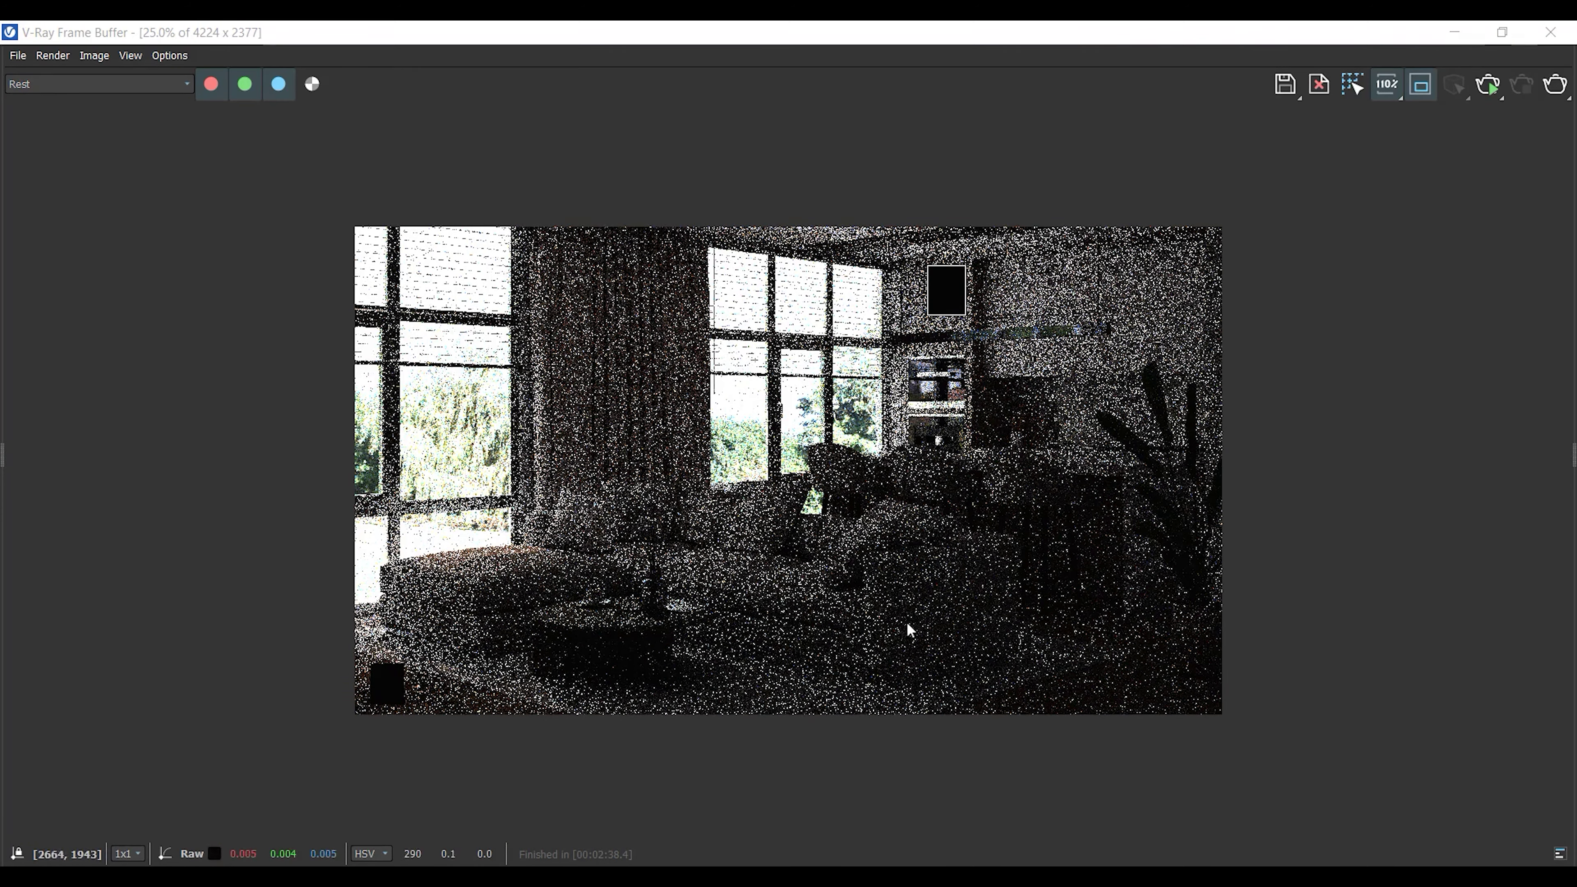
pyautogui.scroll(1, 1103, 551)
pyautogui.scroll(1, 1095, 429)
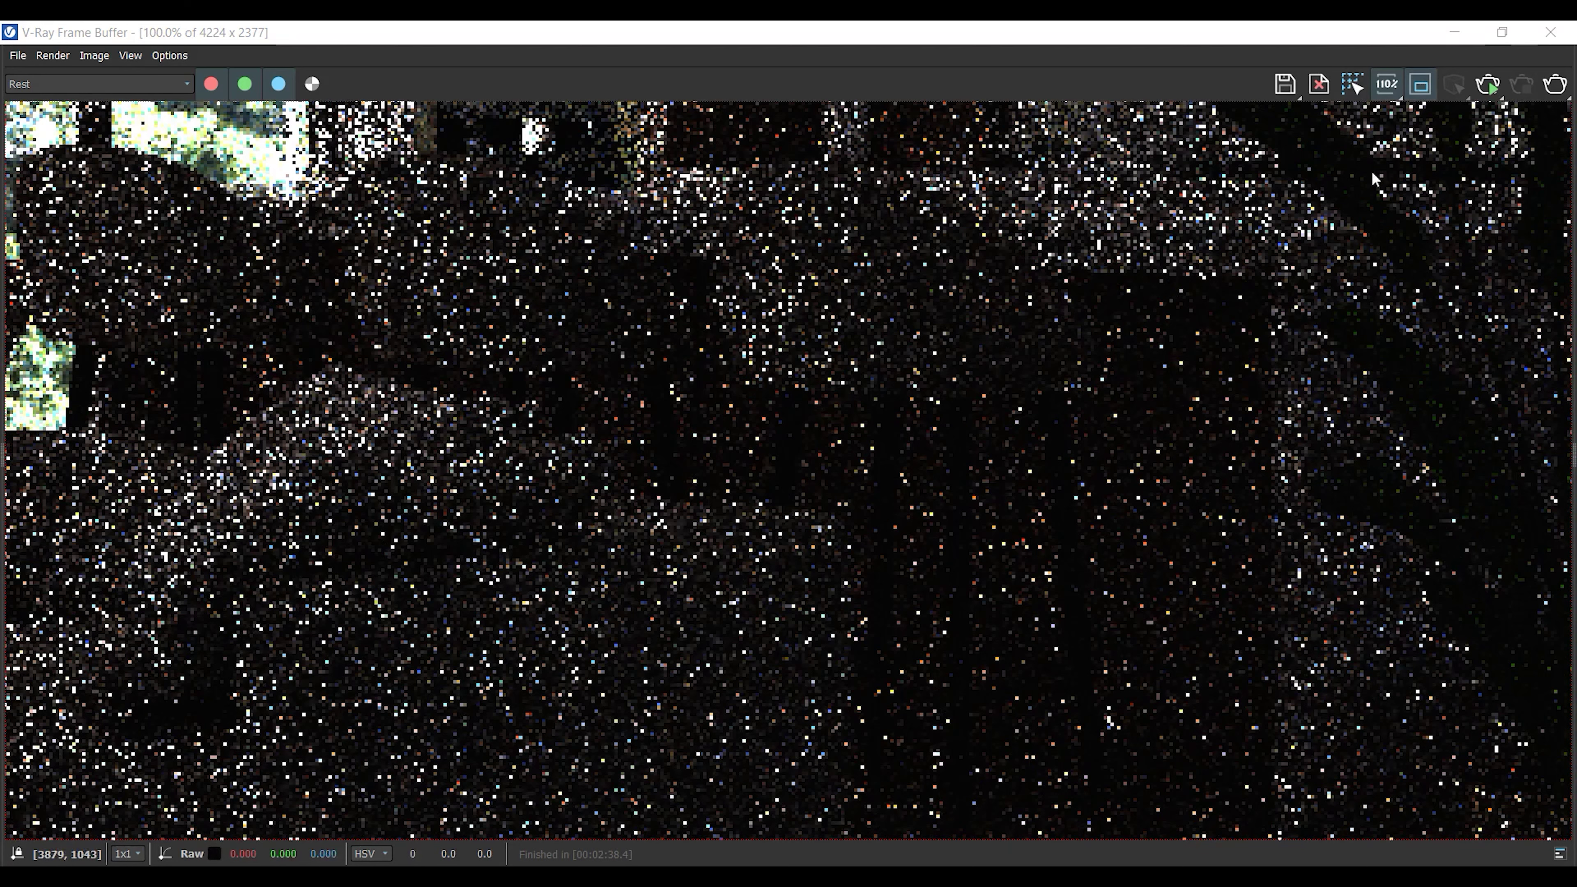
# Step: Region-render a curtain patch, check it in Rest, then return to RGB color
pyautogui.moveTo(1243, 278); pyautogui.dragTo(1033, 597)
pyautogui.scroll(-2, 1131, 487)
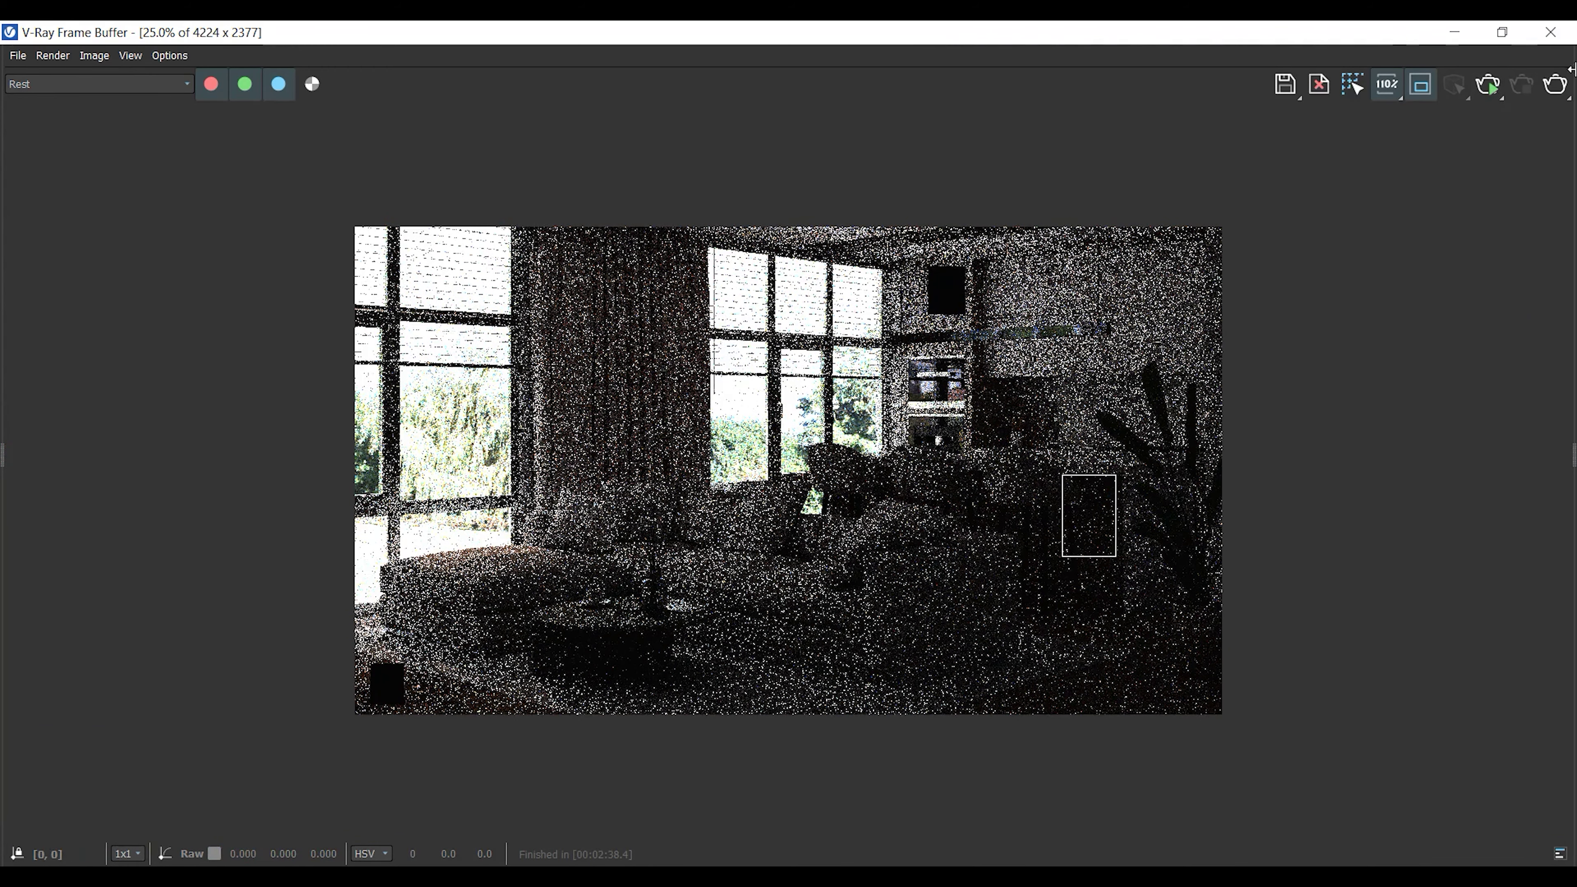
pyautogui.click(1555, 84)
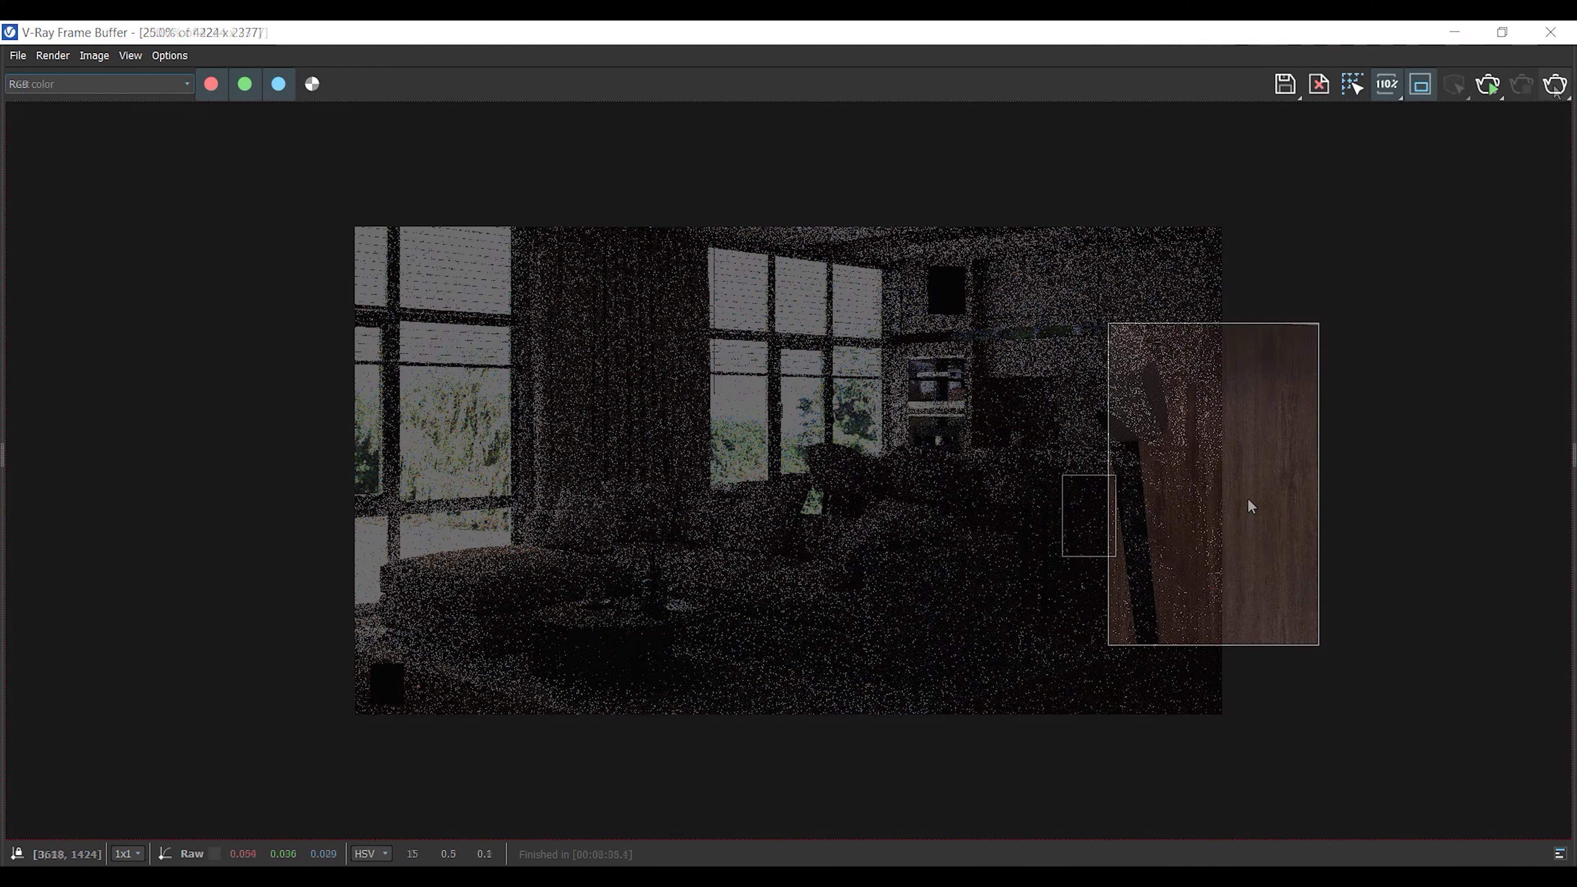
pyautogui.scroll(3, 1249, 504)
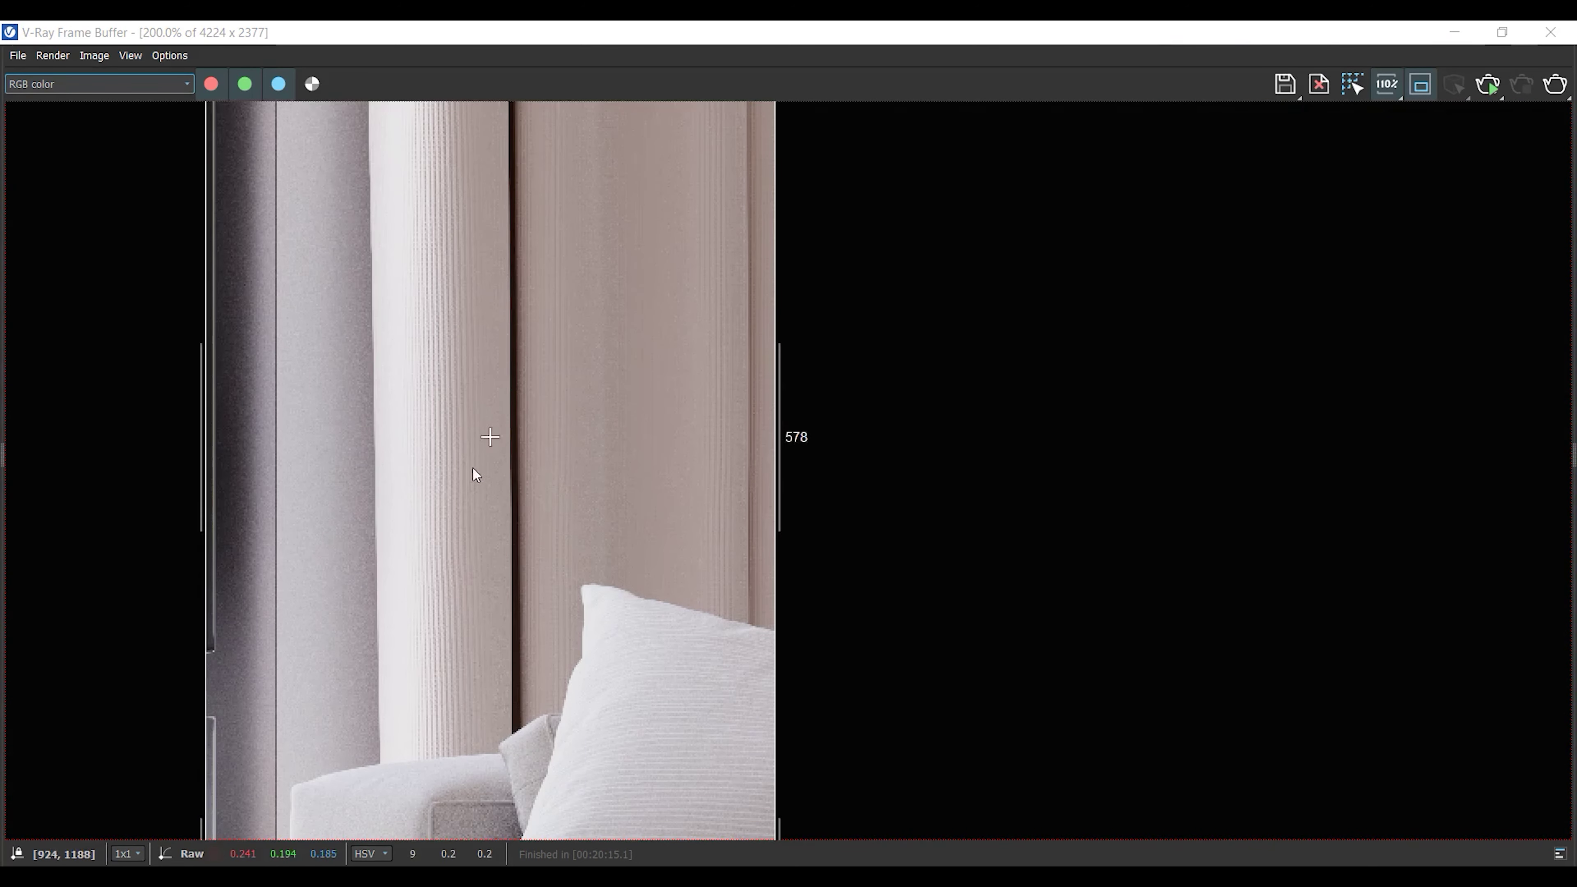
pyautogui.moveTo(475, 646); pyautogui.dragTo(478, 529, button='middle')
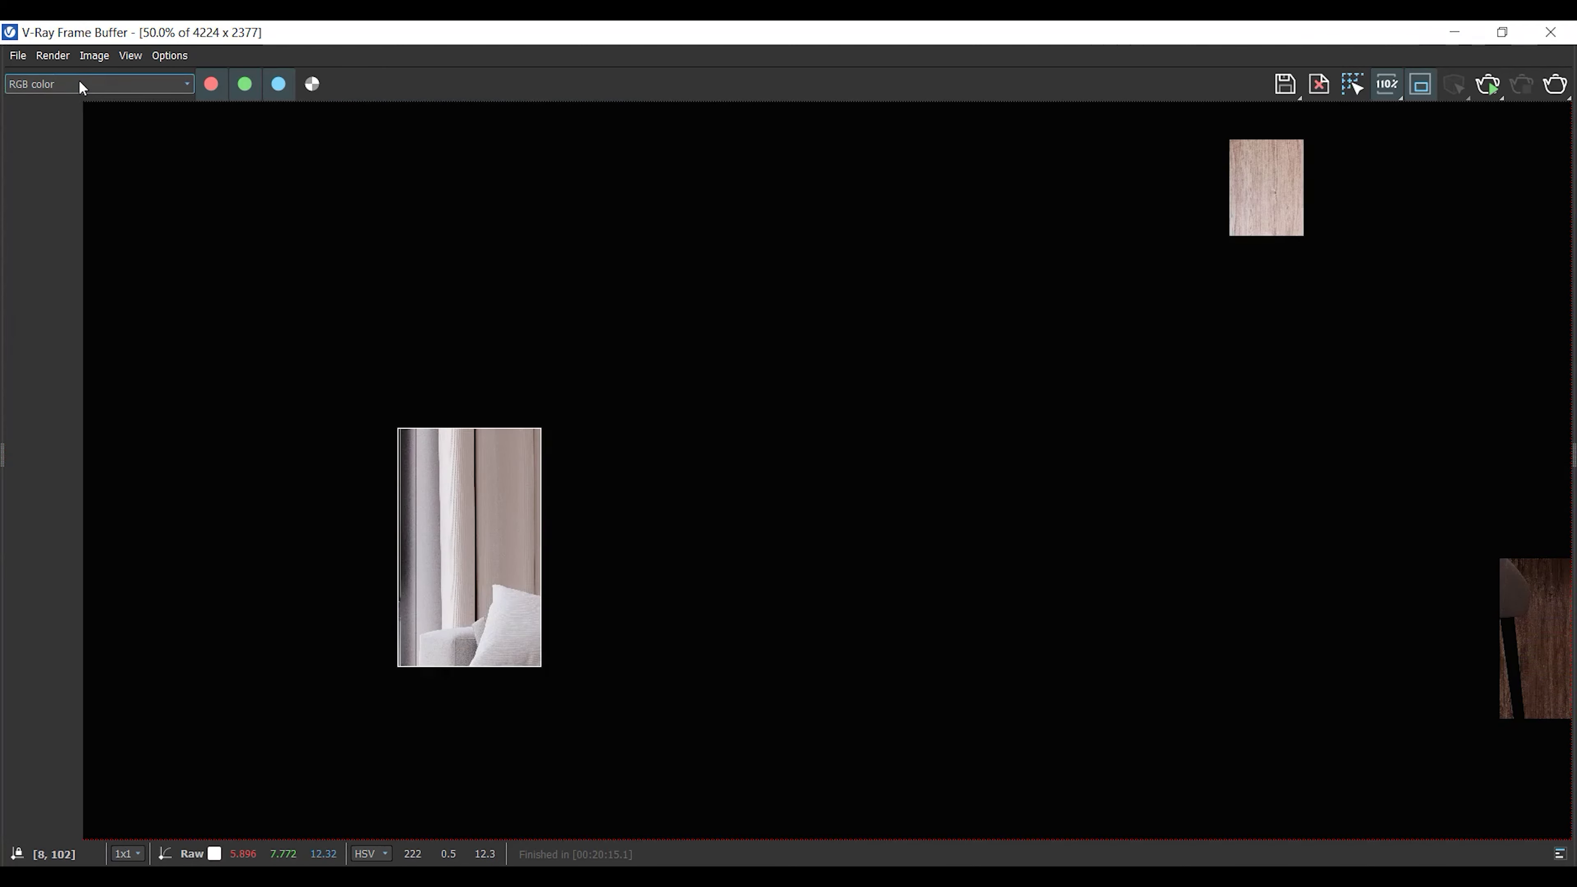
pyautogui.click(87, 84)
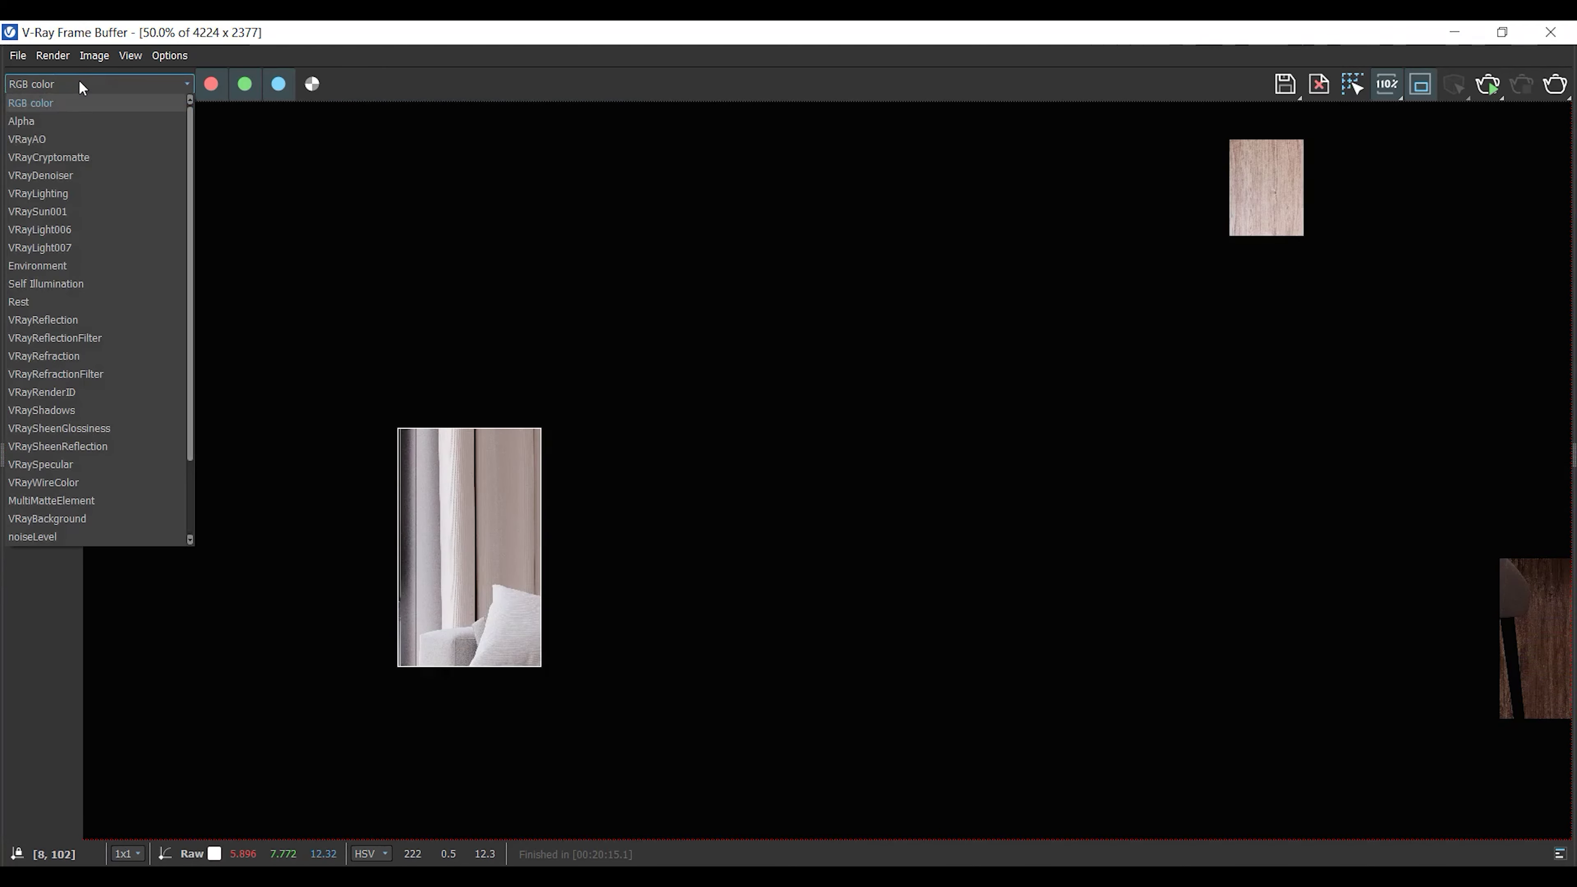
pyautogui.click(59, 299)
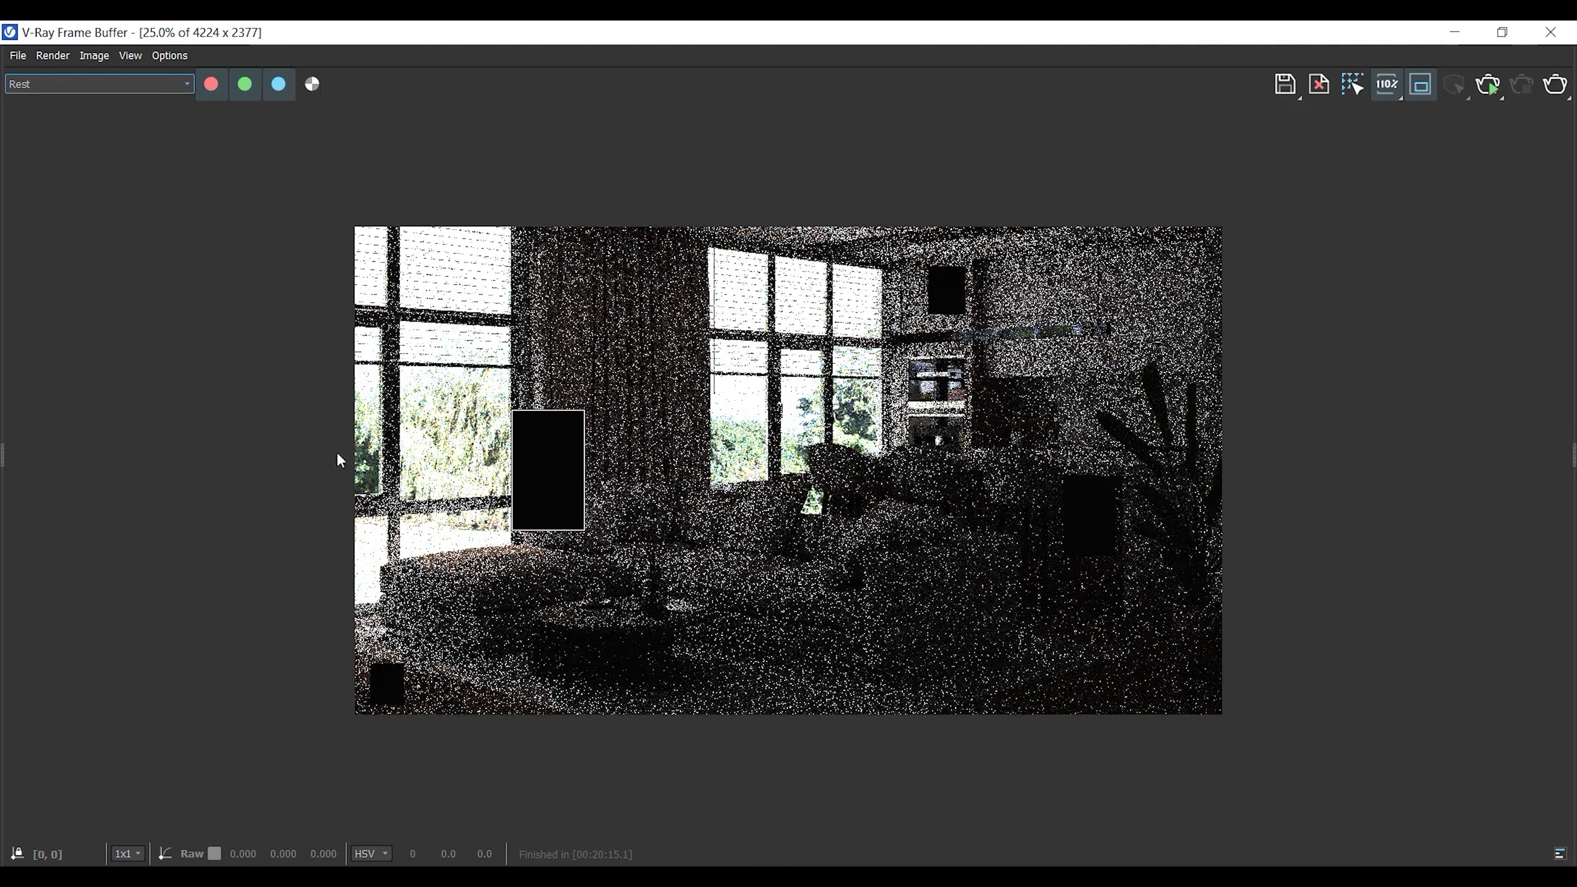
pyautogui.click(100, 84)
pyautogui.click(86, 100)
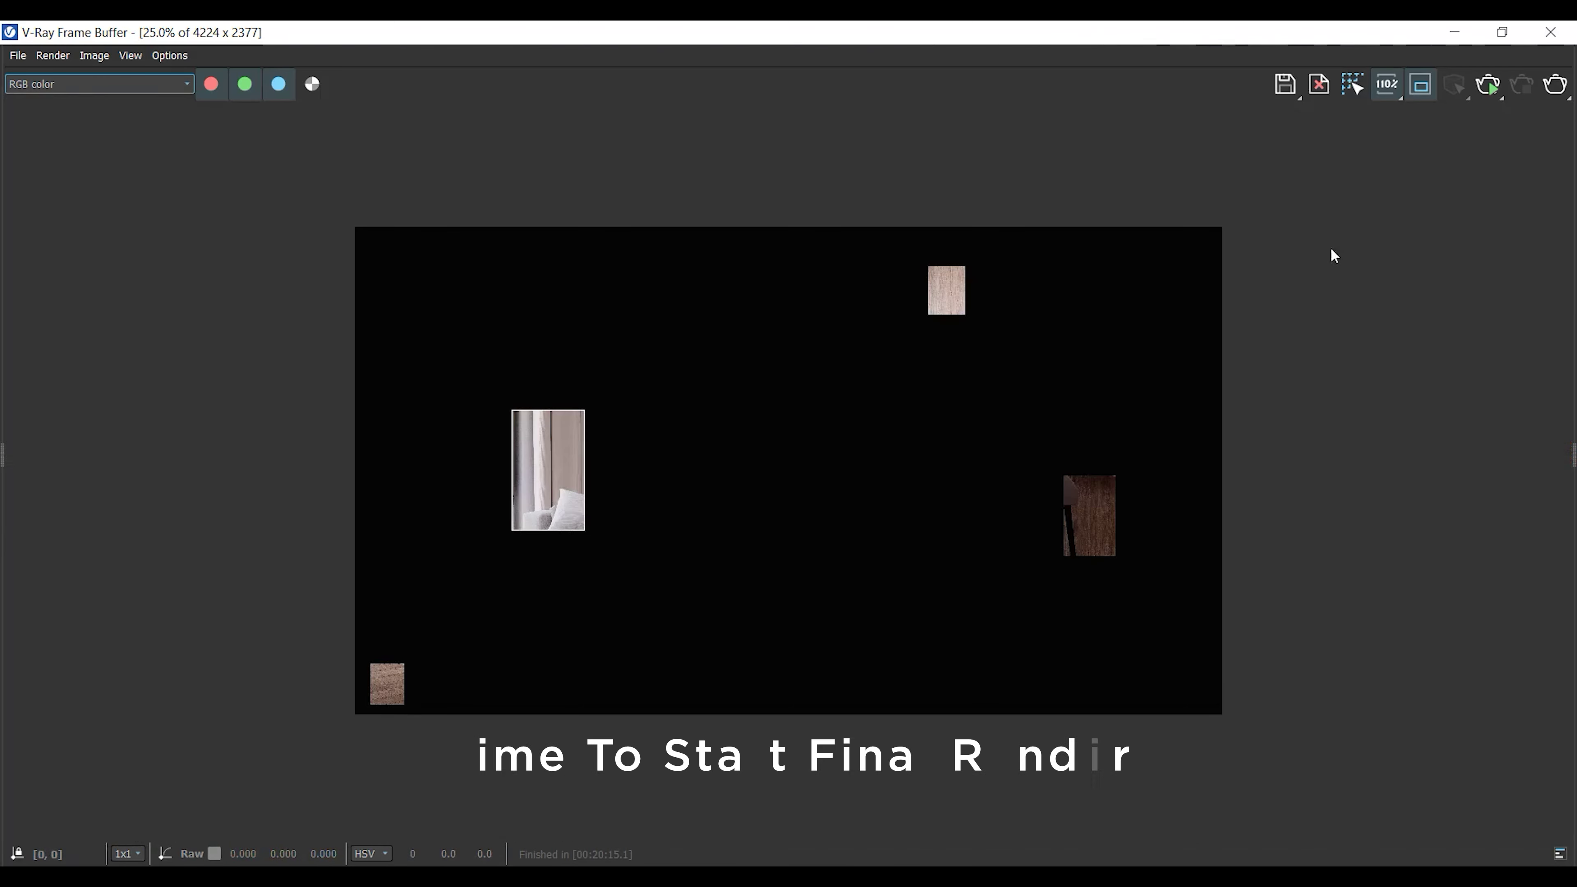
# Step: Turn off Region render and launch the full-frame final render
pyautogui.click(1425, 87)
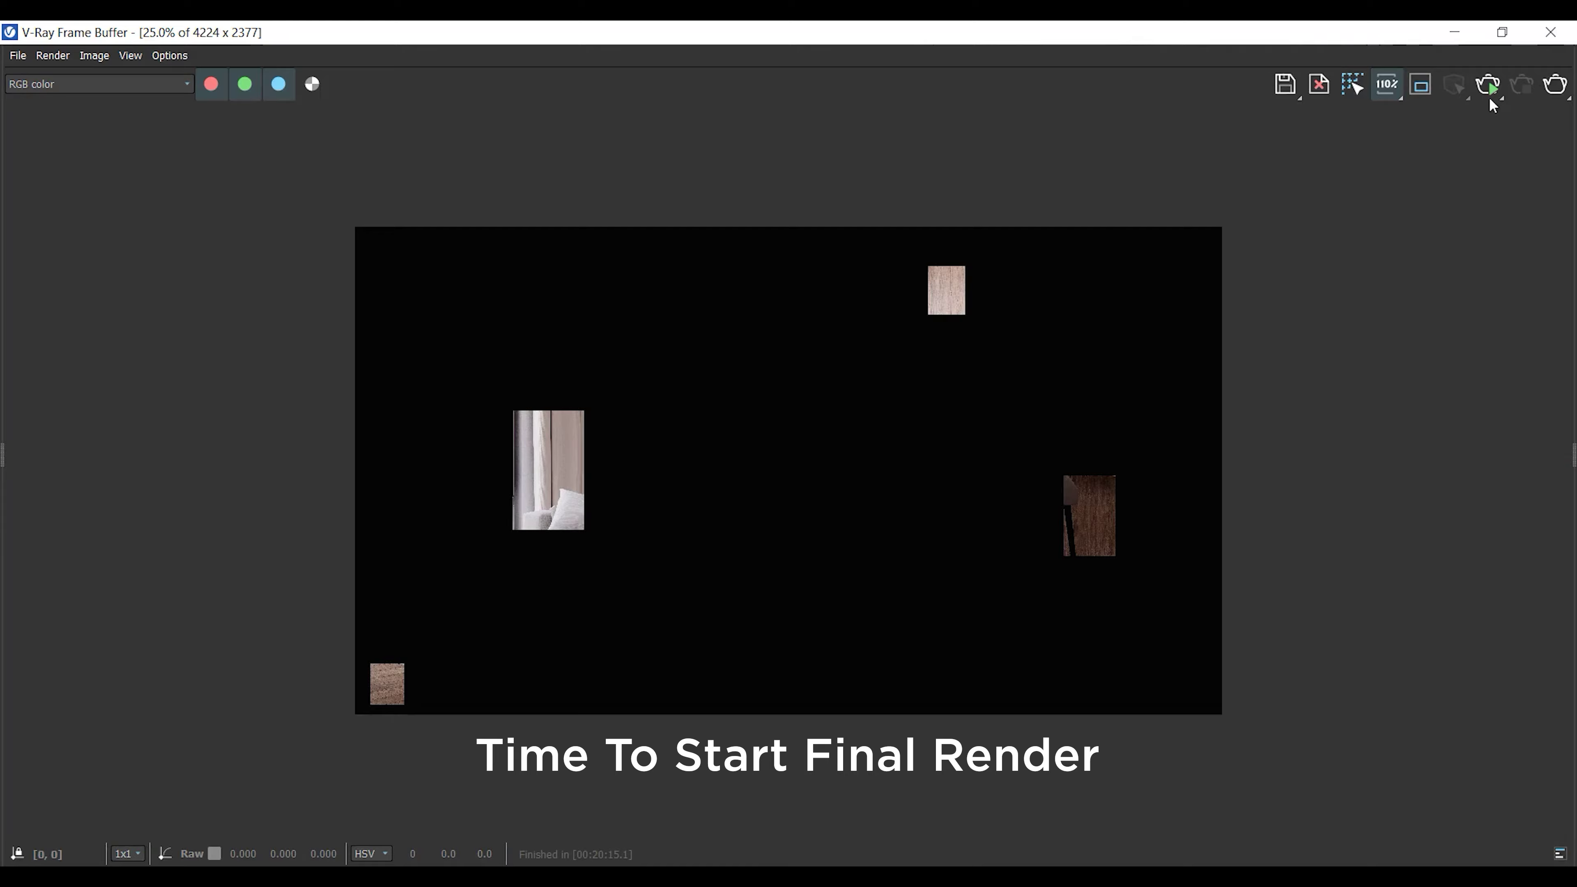
pyautogui.click(1489, 90)
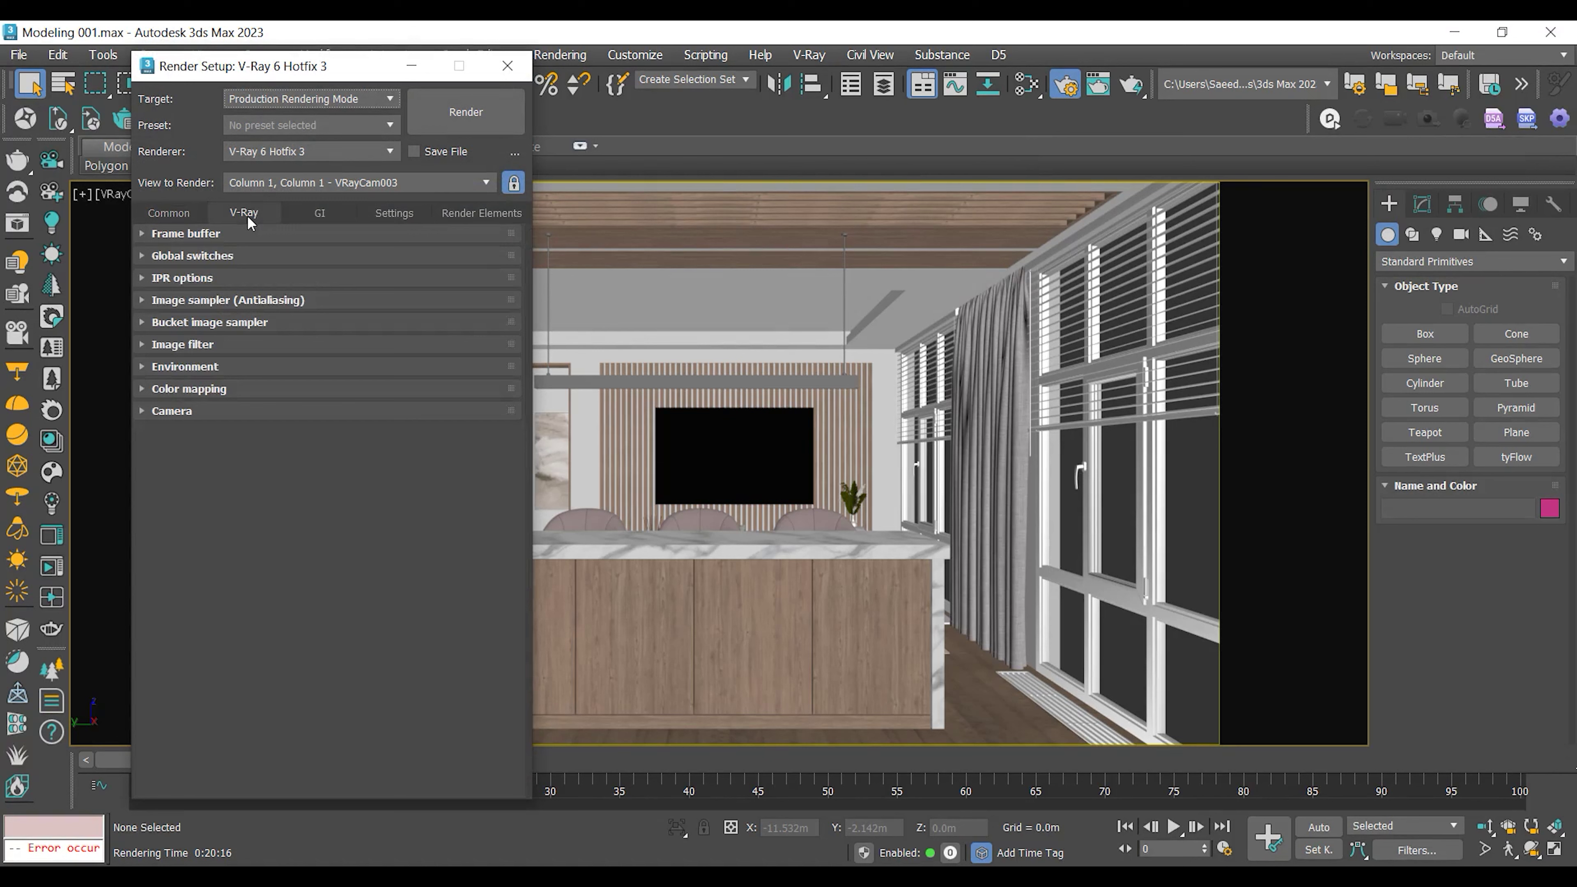
# Step: Keep the Bucket image sampler with Max subdivs 16 and Noise threshold 0.005
pyautogui.click(177, 300)
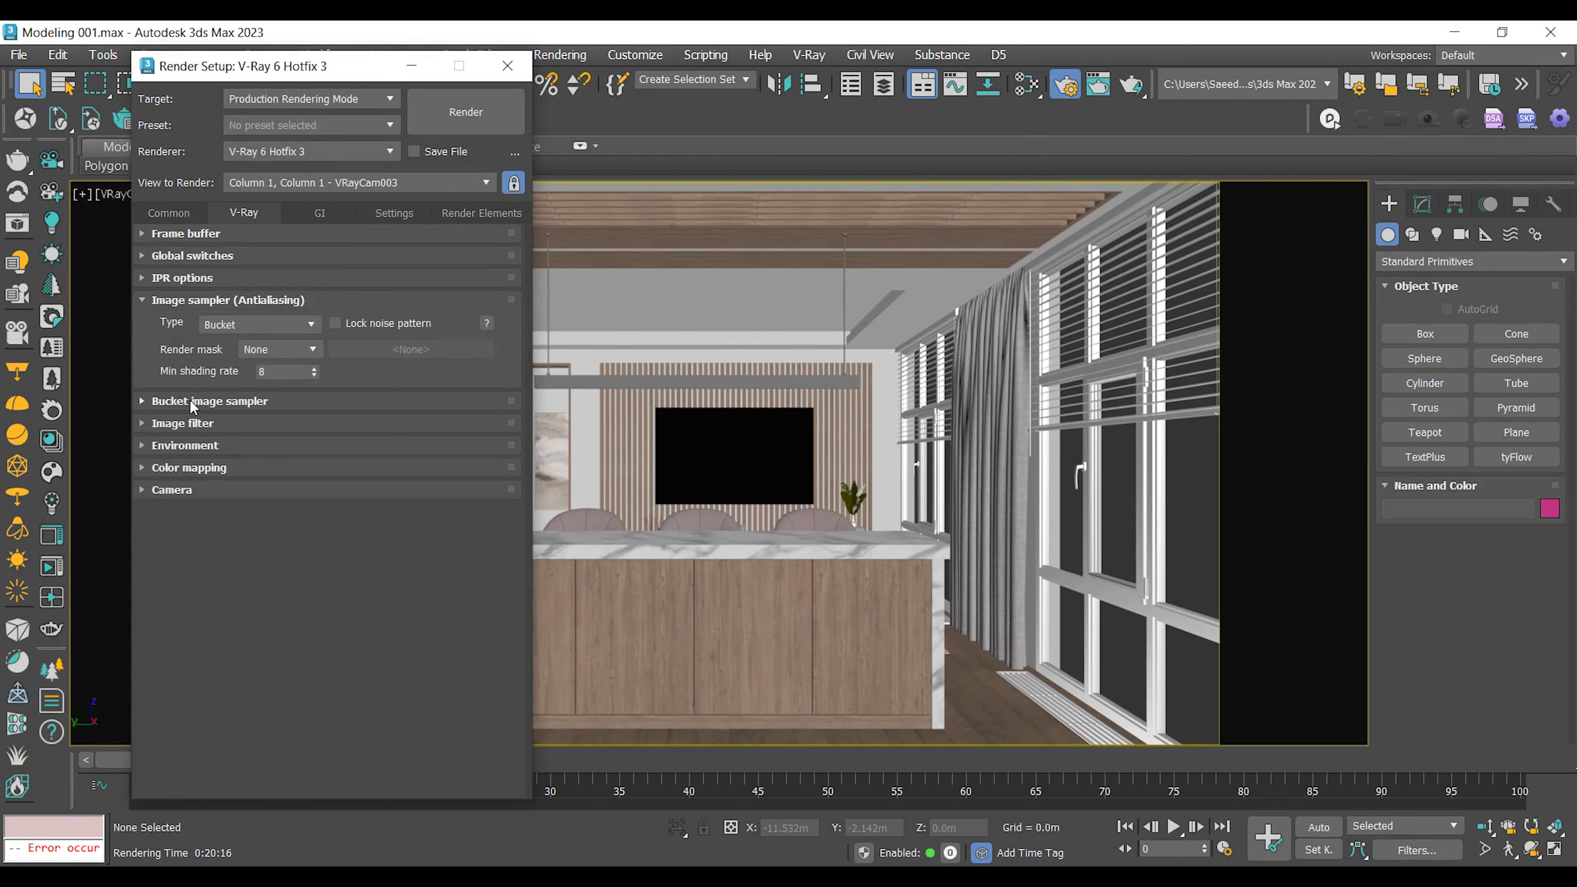
pyautogui.click(300, 324)
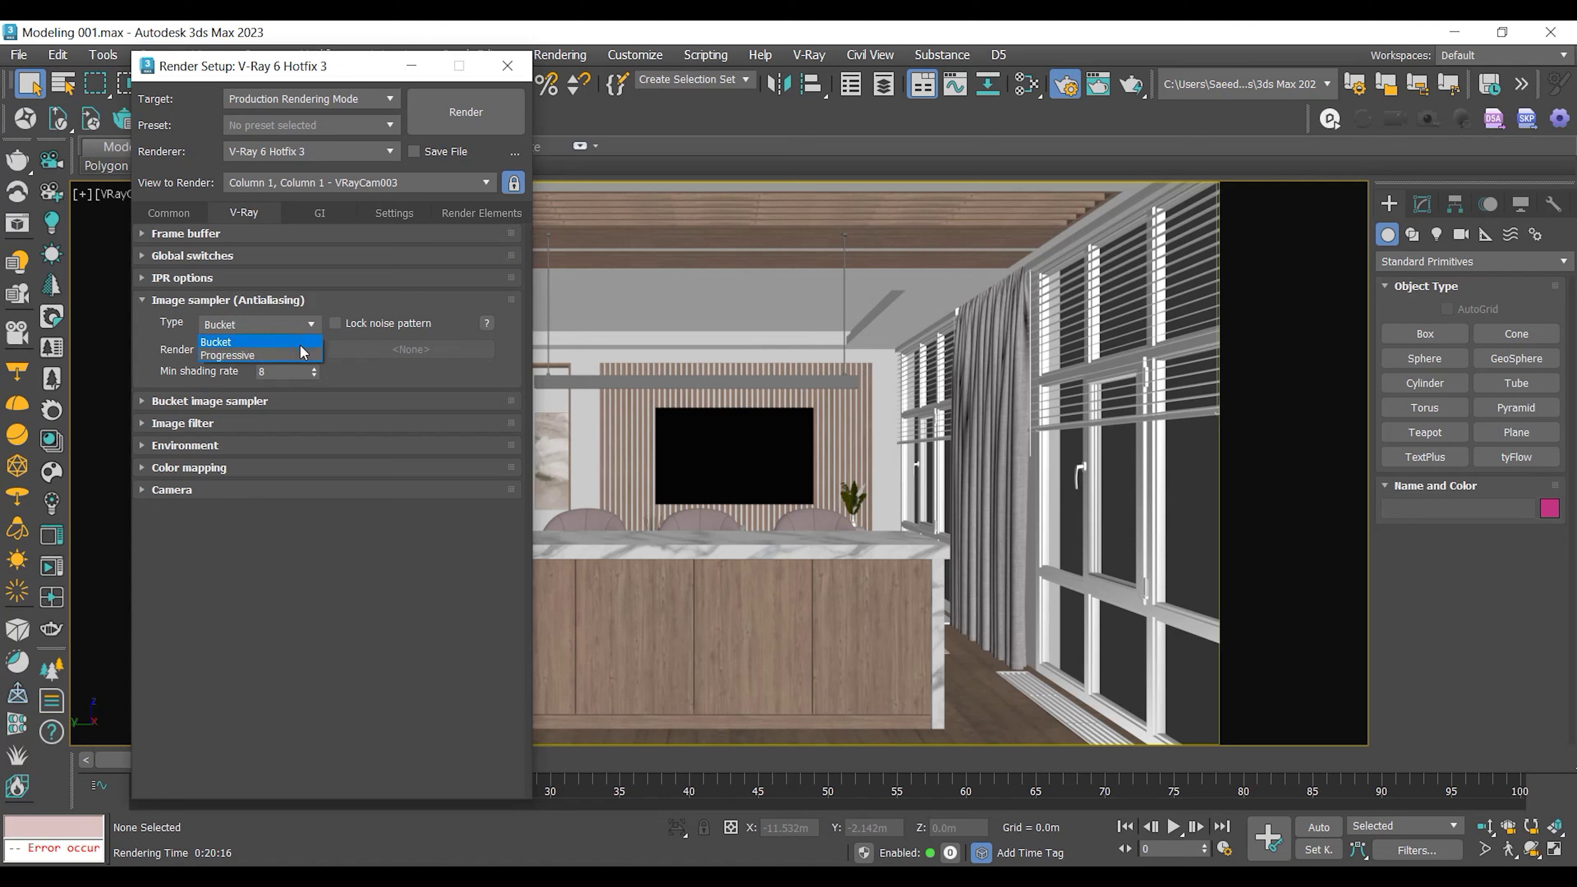
pyautogui.click(294, 342)
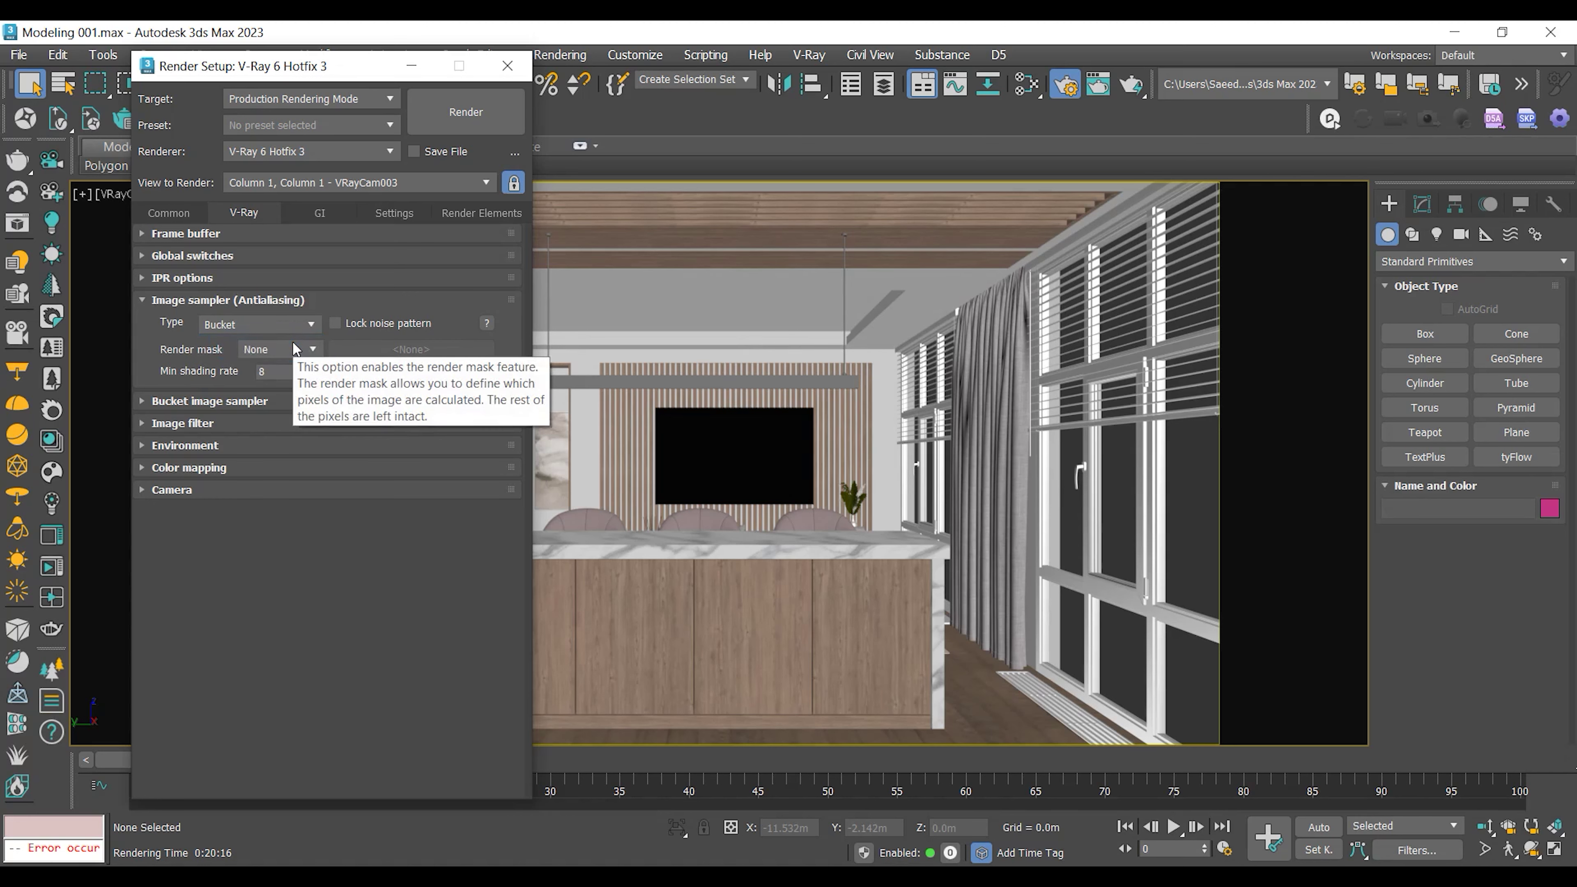
pyautogui.click(244, 402)
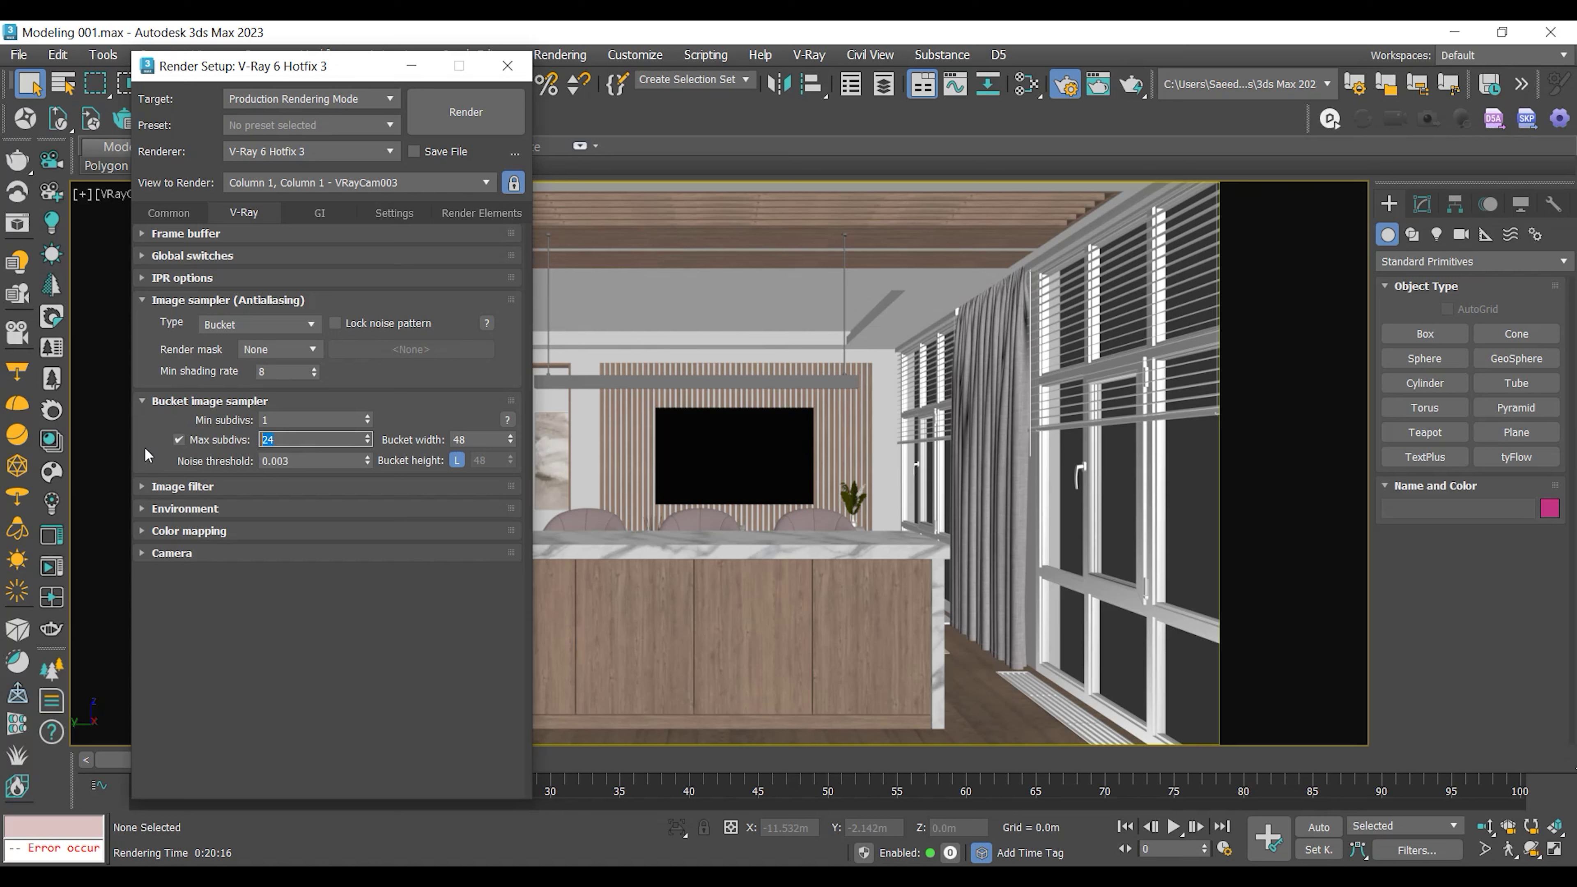
pyautogui.write('16')
pyautogui.click(283, 461)
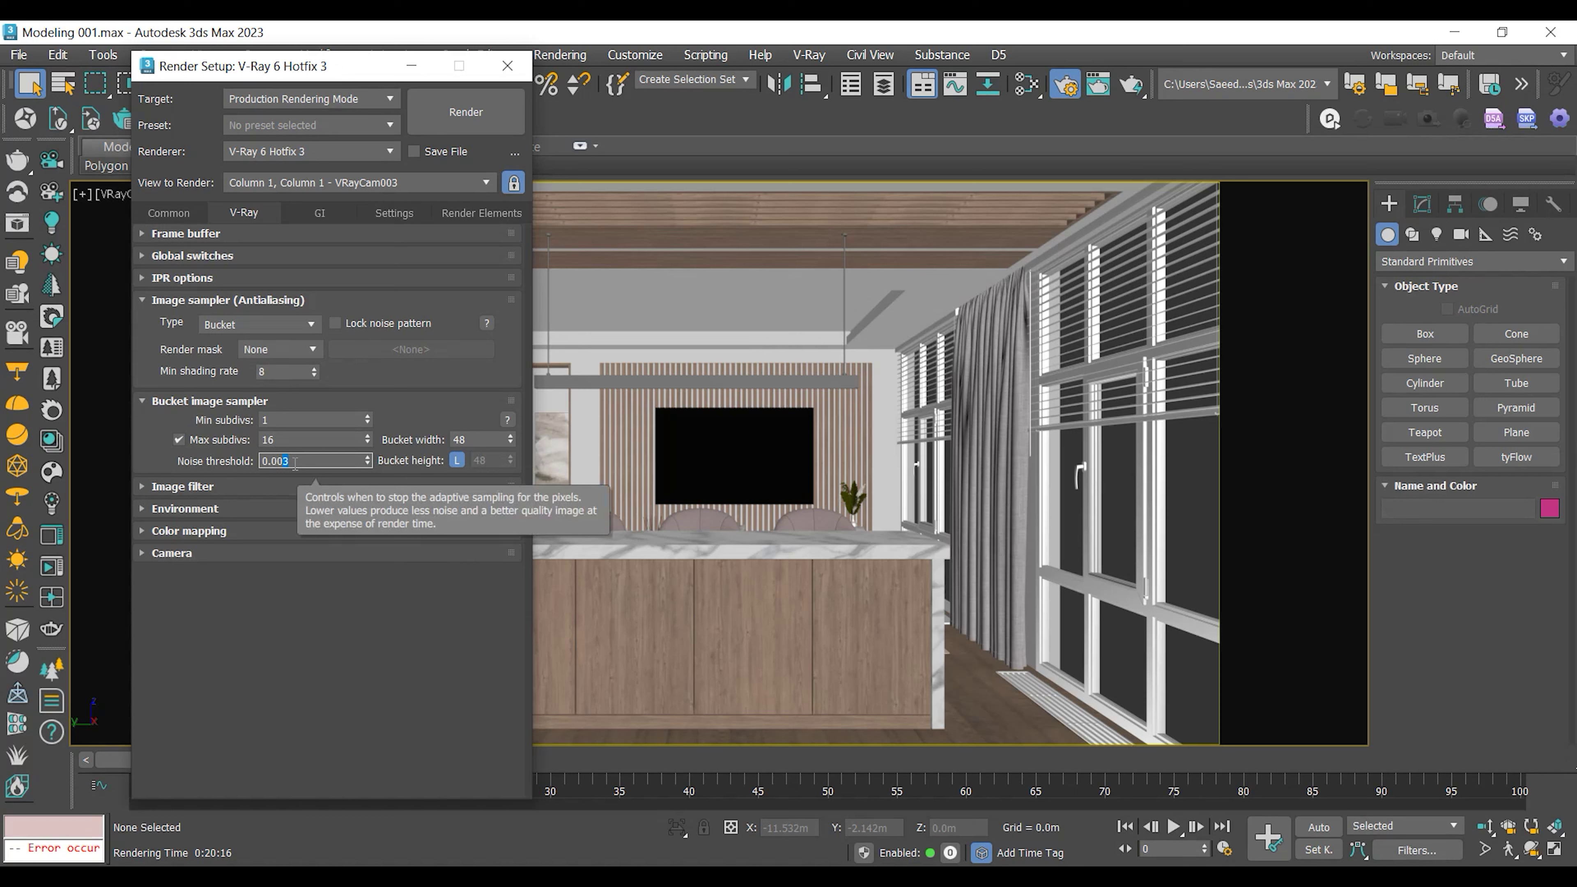
pyautogui.write('5')
pyautogui.press('Return')
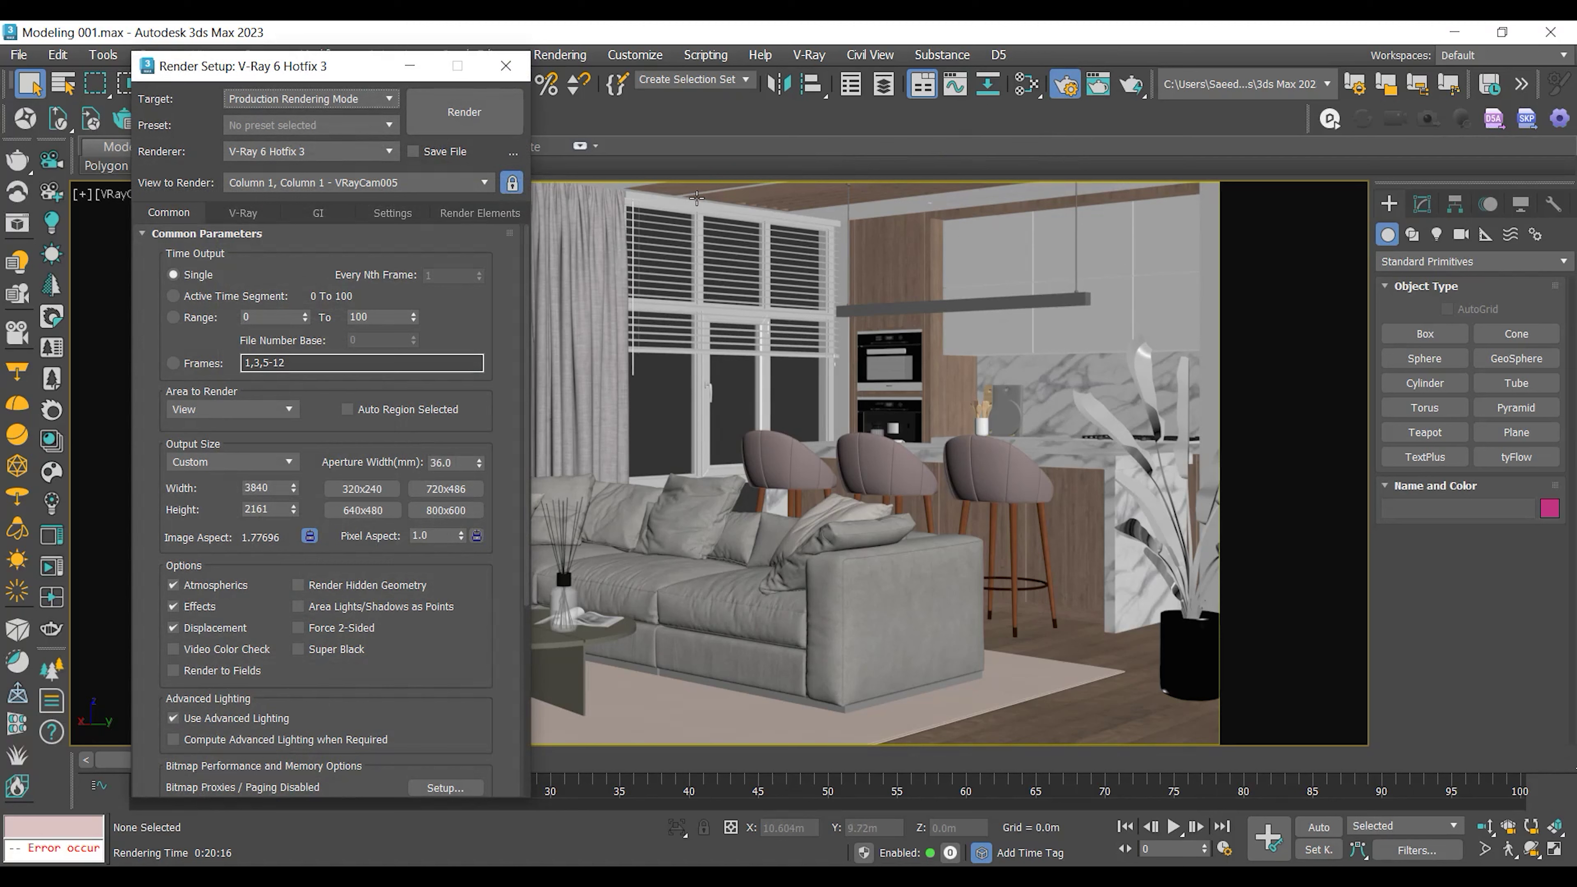
# Step: On Render Elements, pick VRayCryptomatte, VRayDenoiser, VRayLightMix and VRayLightSelect to add
pyautogui.click(461, 213)
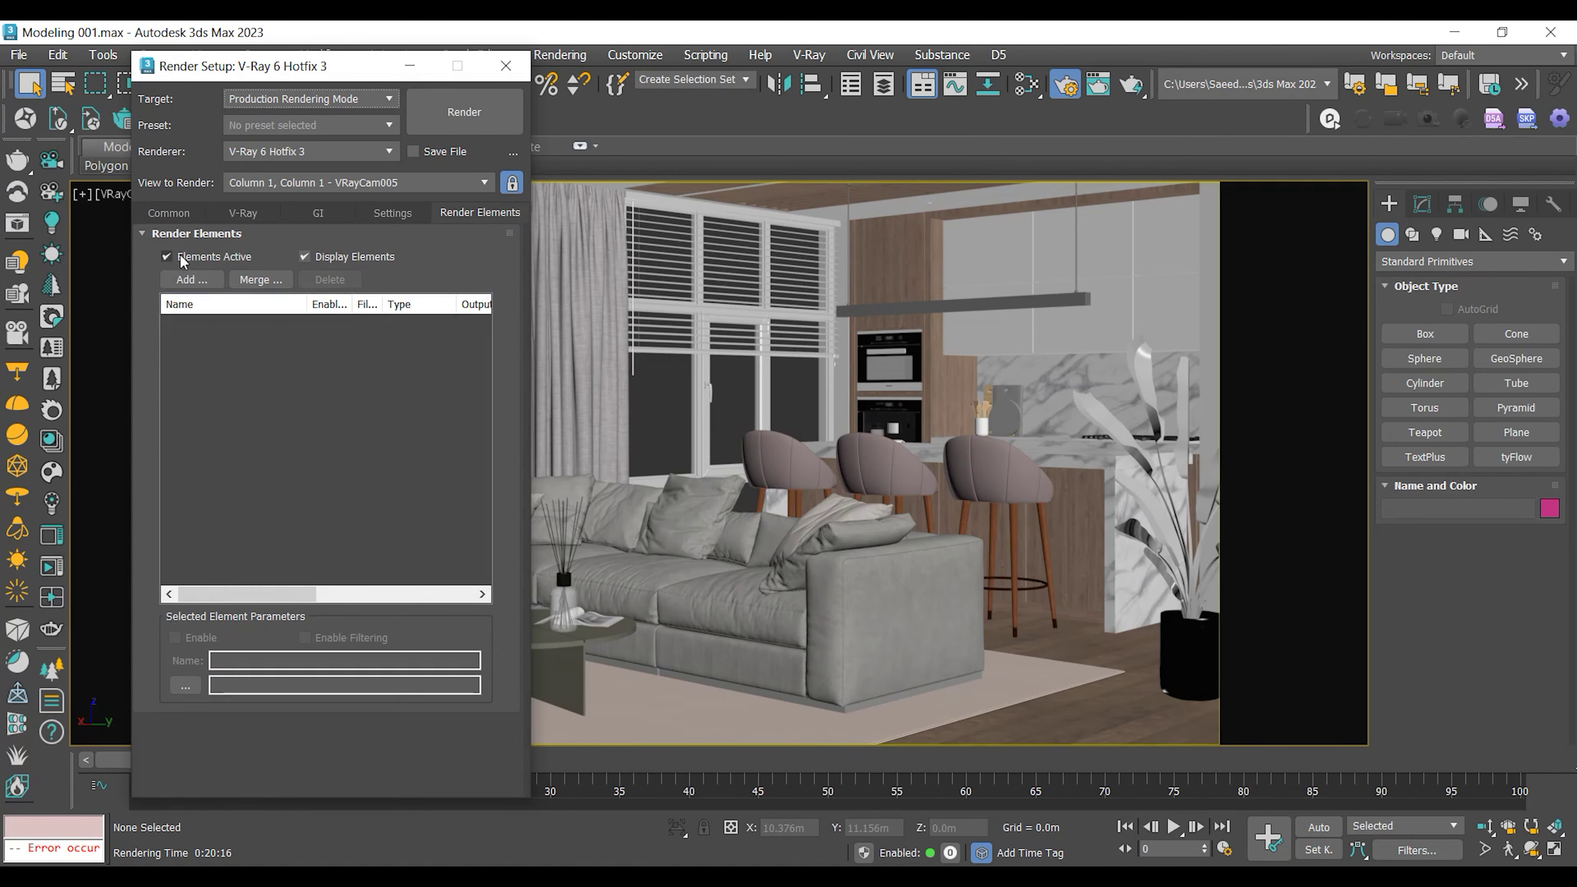
pyautogui.click(192, 280)
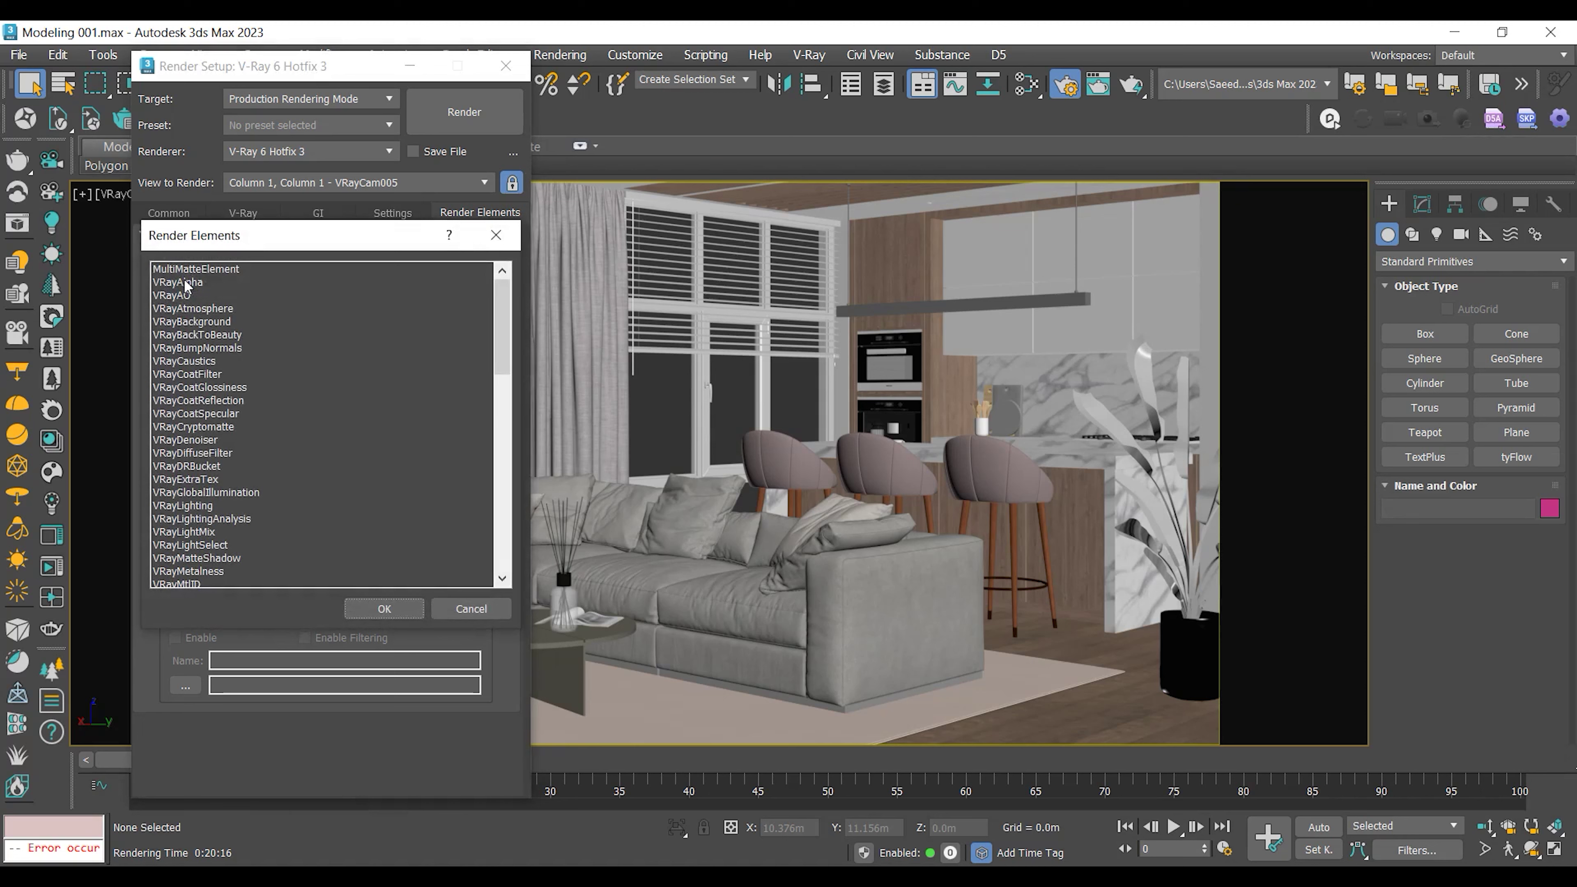
pyautogui.click(228, 427)
pyautogui.keyDown('ctrl'); pyautogui.click(217, 440); pyautogui.keyUp('ctrl')
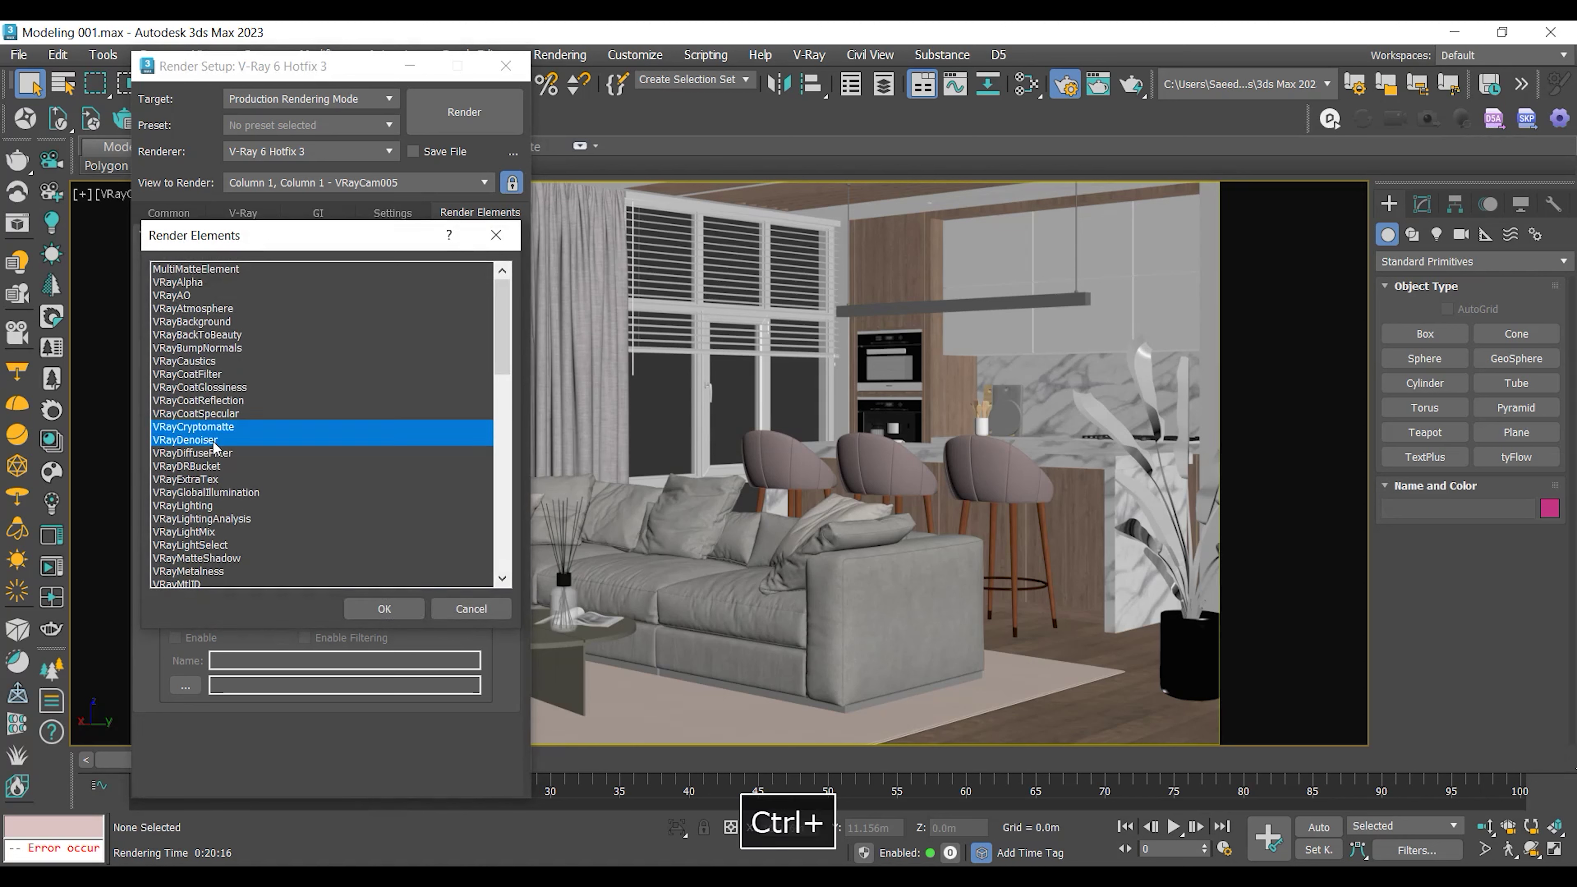
pyautogui.keyDown('ctrl'); pyautogui.click(228, 531); pyautogui.keyUp('ctrl')
pyautogui.keyDown('ctrl'); pyautogui.click(227, 545); pyautogui.keyUp('ctrl')
# Step: Also pick VRayReflectionFilter, VRayRefraction, VRayRefractionFilter and VRaySpecular, and confirm adding them
pyautogui.scroll(-3, 258, 535)
pyautogui.scroll(-8, 257, 535)
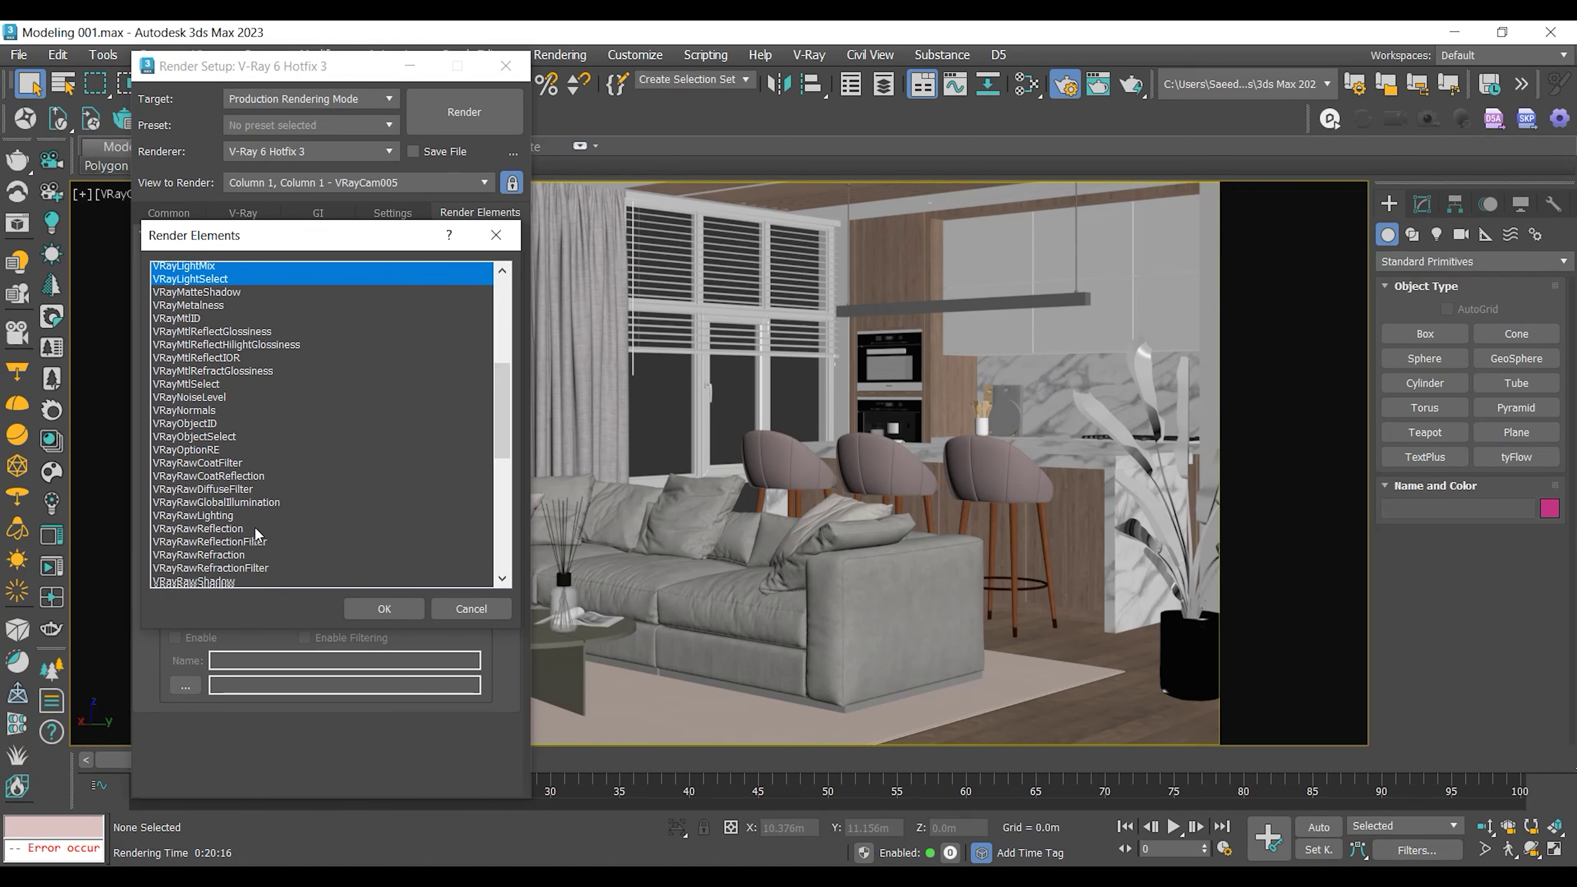
pyautogui.keyDown('ctrl'); pyautogui.click(211, 478); pyautogui.keyUp('ctrl')
pyautogui.keyDown('ctrl'); pyautogui.click(217, 492); pyautogui.keyUp('ctrl')
pyautogui.keyDown('ctrl'); pyautogui.click(221, 505); pyautogui.keyUp('ctrl')
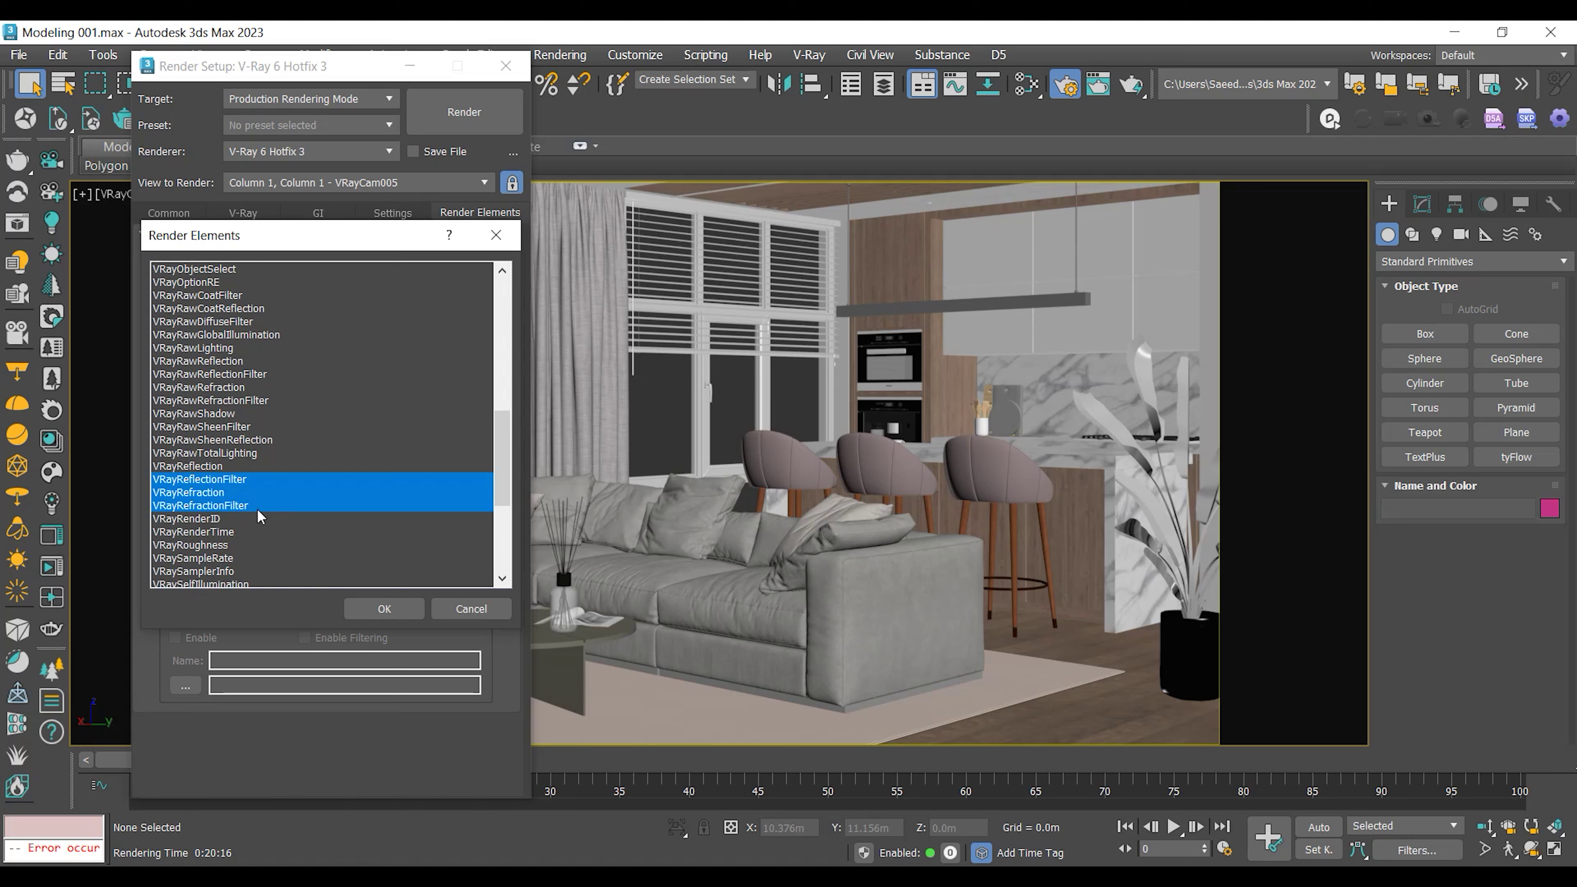
pyautogui.scroll(-4, 255, 503)
pyautogui.keyDown('ctrl'); pyautogui.click(214, 504); pyautogui.keyUp('ctrl')
pyautogui.scroll(-1, 332, 538)
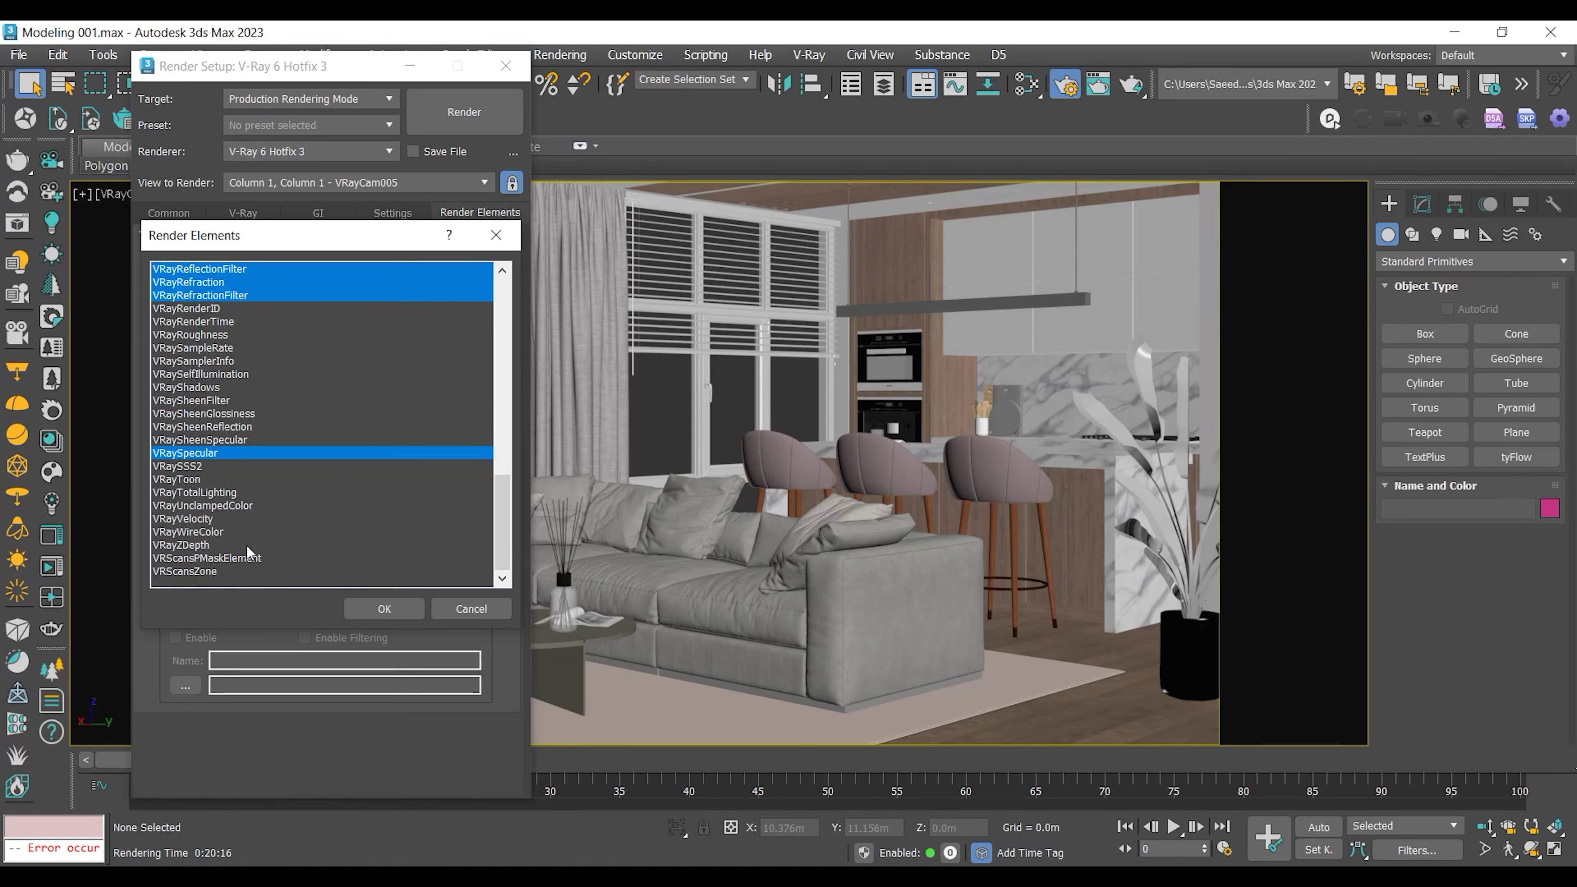
pyautogui.click(388, 603)
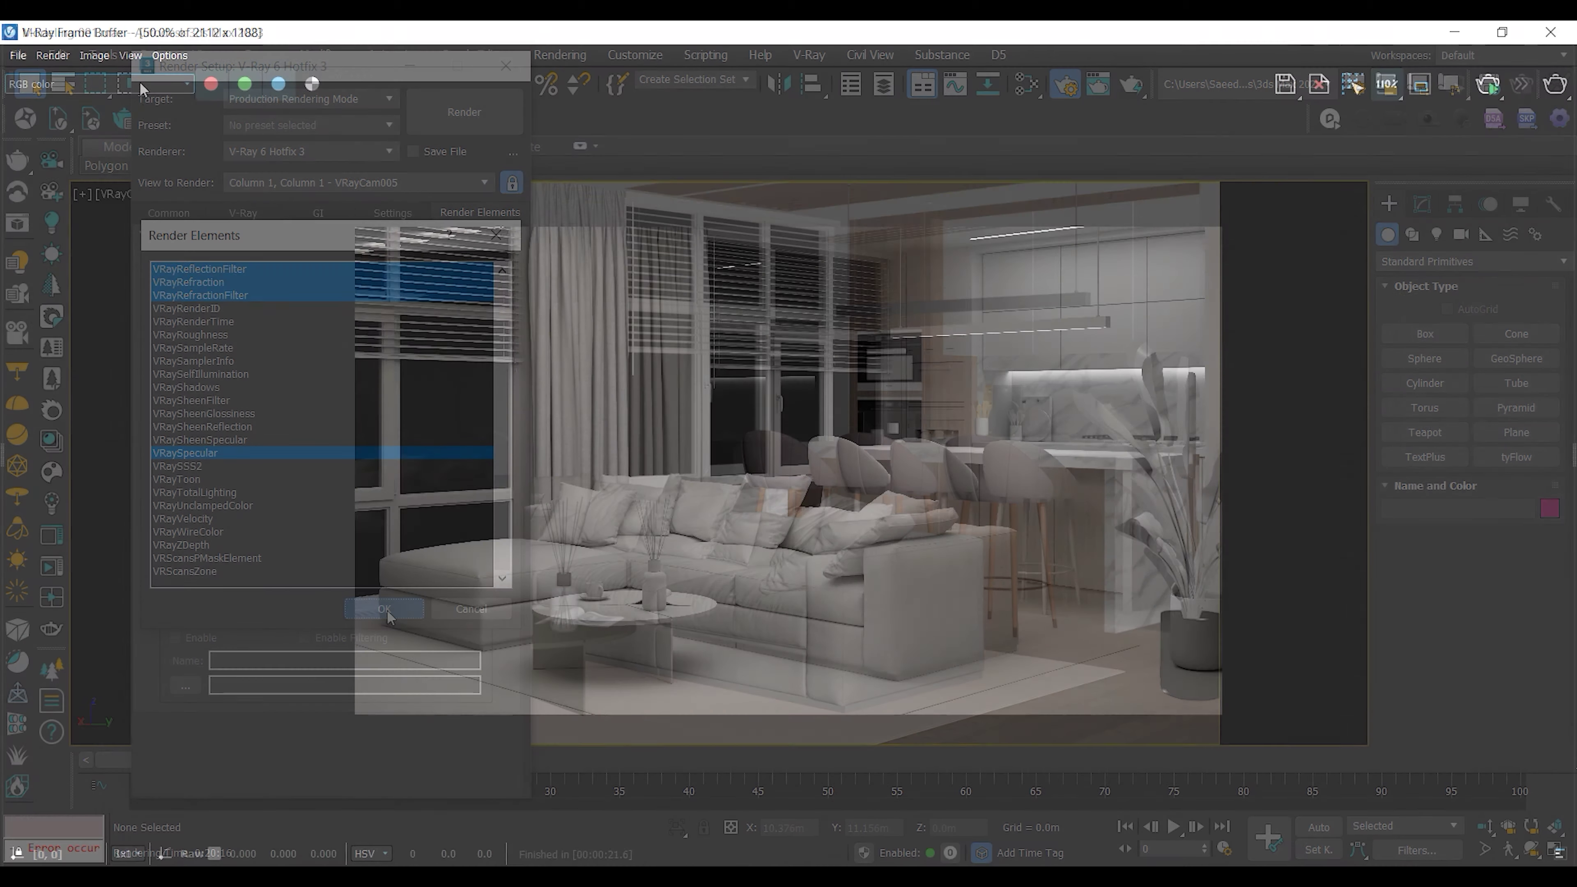
# Step: Switch the V-Ray Frame Buffer display to the VRayCryptomatte channel, then the VRayLight001 channel
pyautogui.click(140, 90)
pyautogui.click(153, 152)
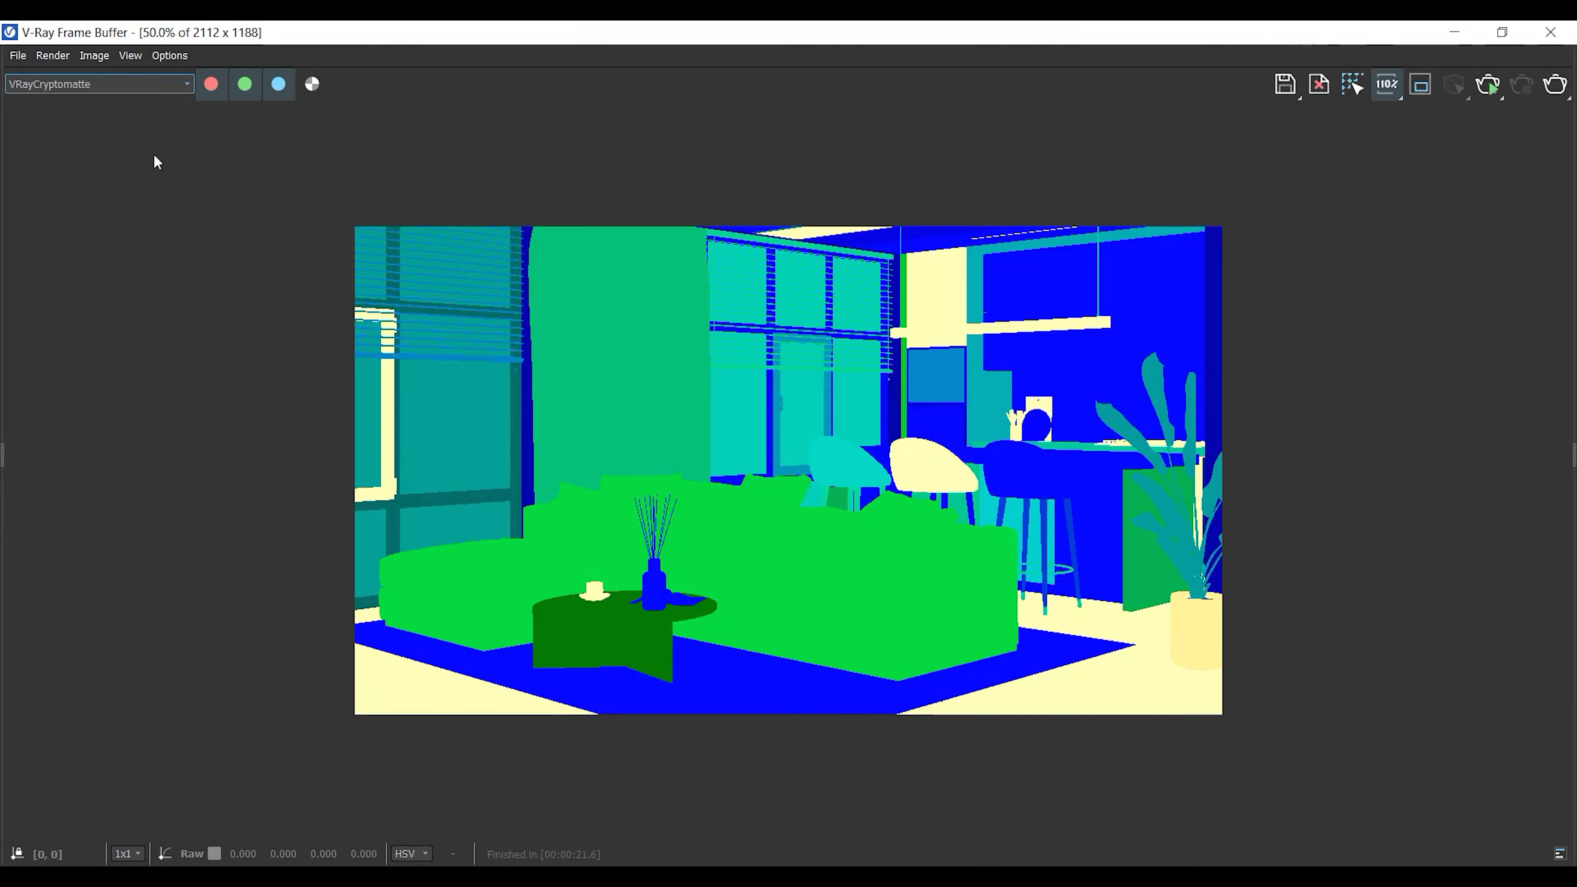
pyautogui.click(153, 87)
pyautogui.click(152, 177)
pyautogui.scroll(-5, 159, 90)
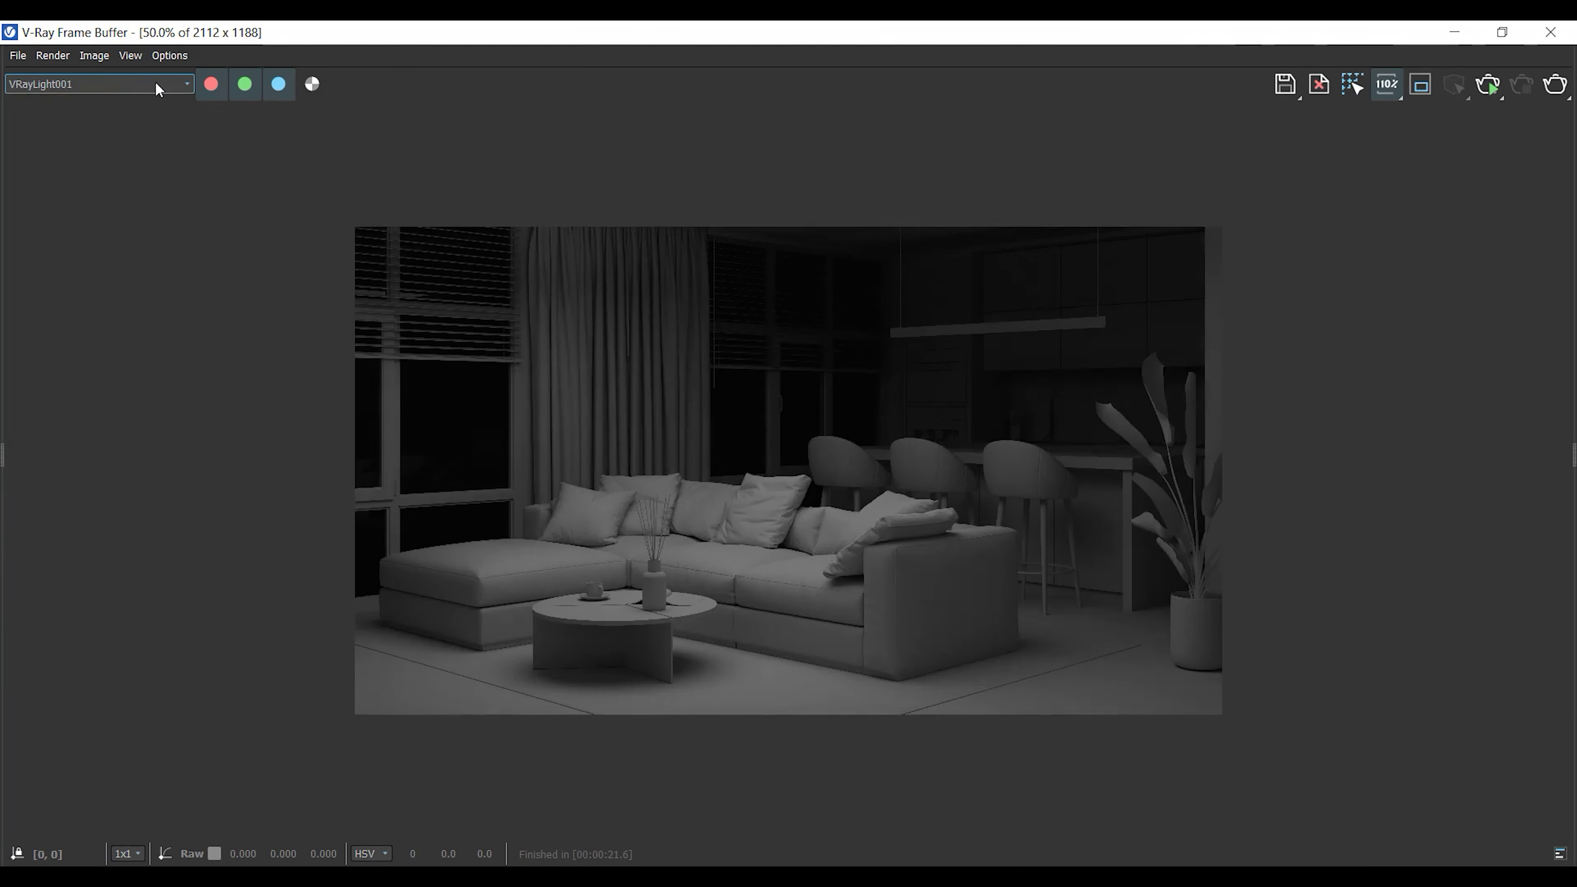
pyautogui.click(159, 90)
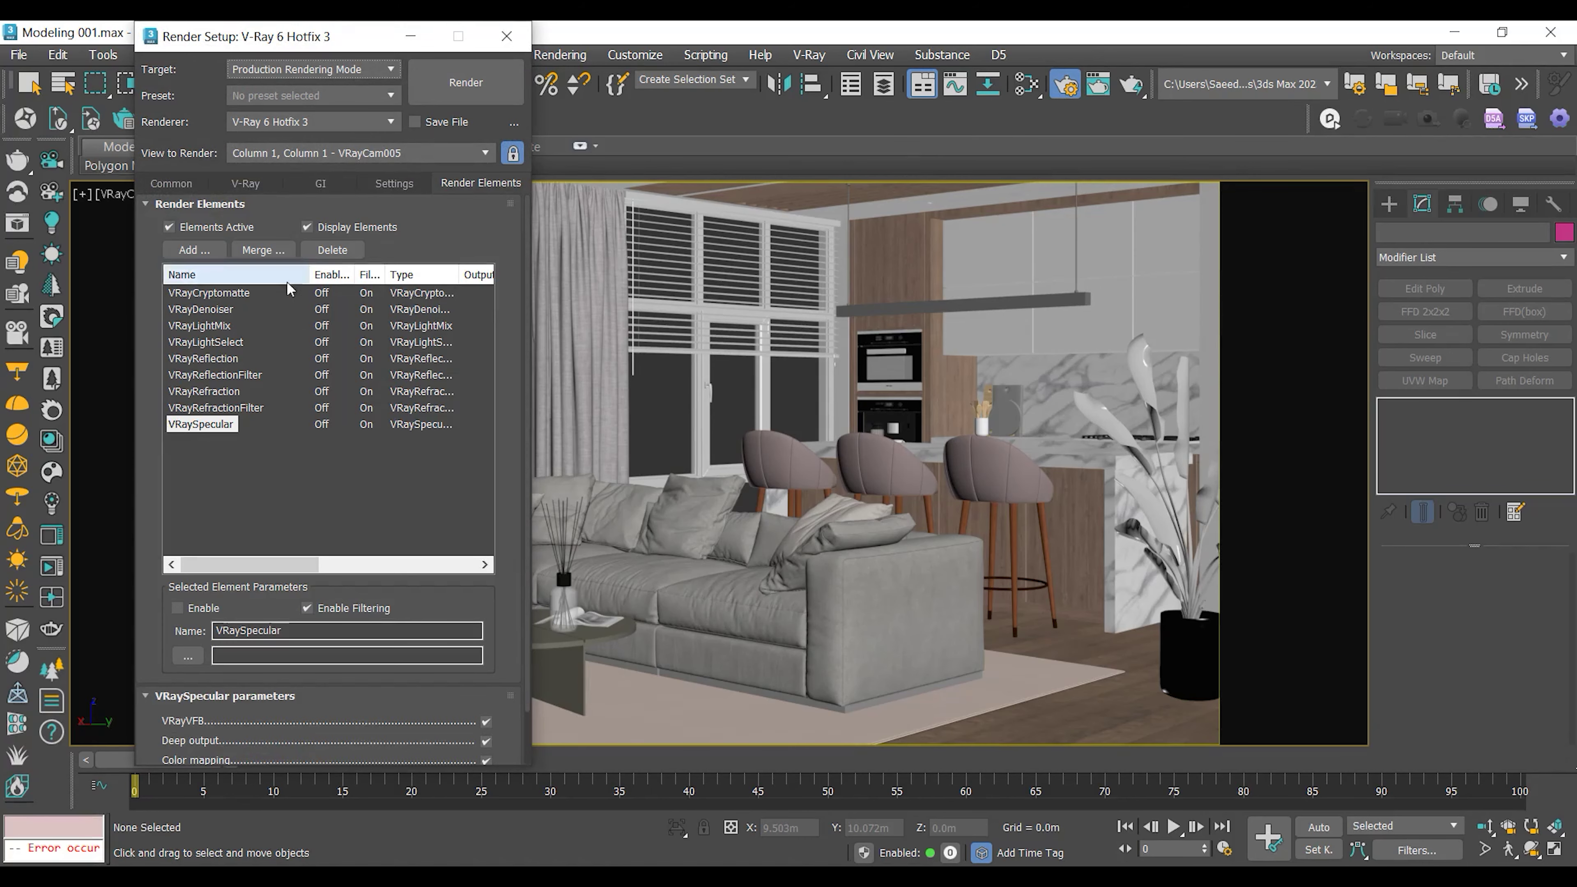
# Step: Select the VRayLightSelect element to reveal its empty lights rollout, then open the V-Ray Light Lister
pyautogui.click(217, 343)
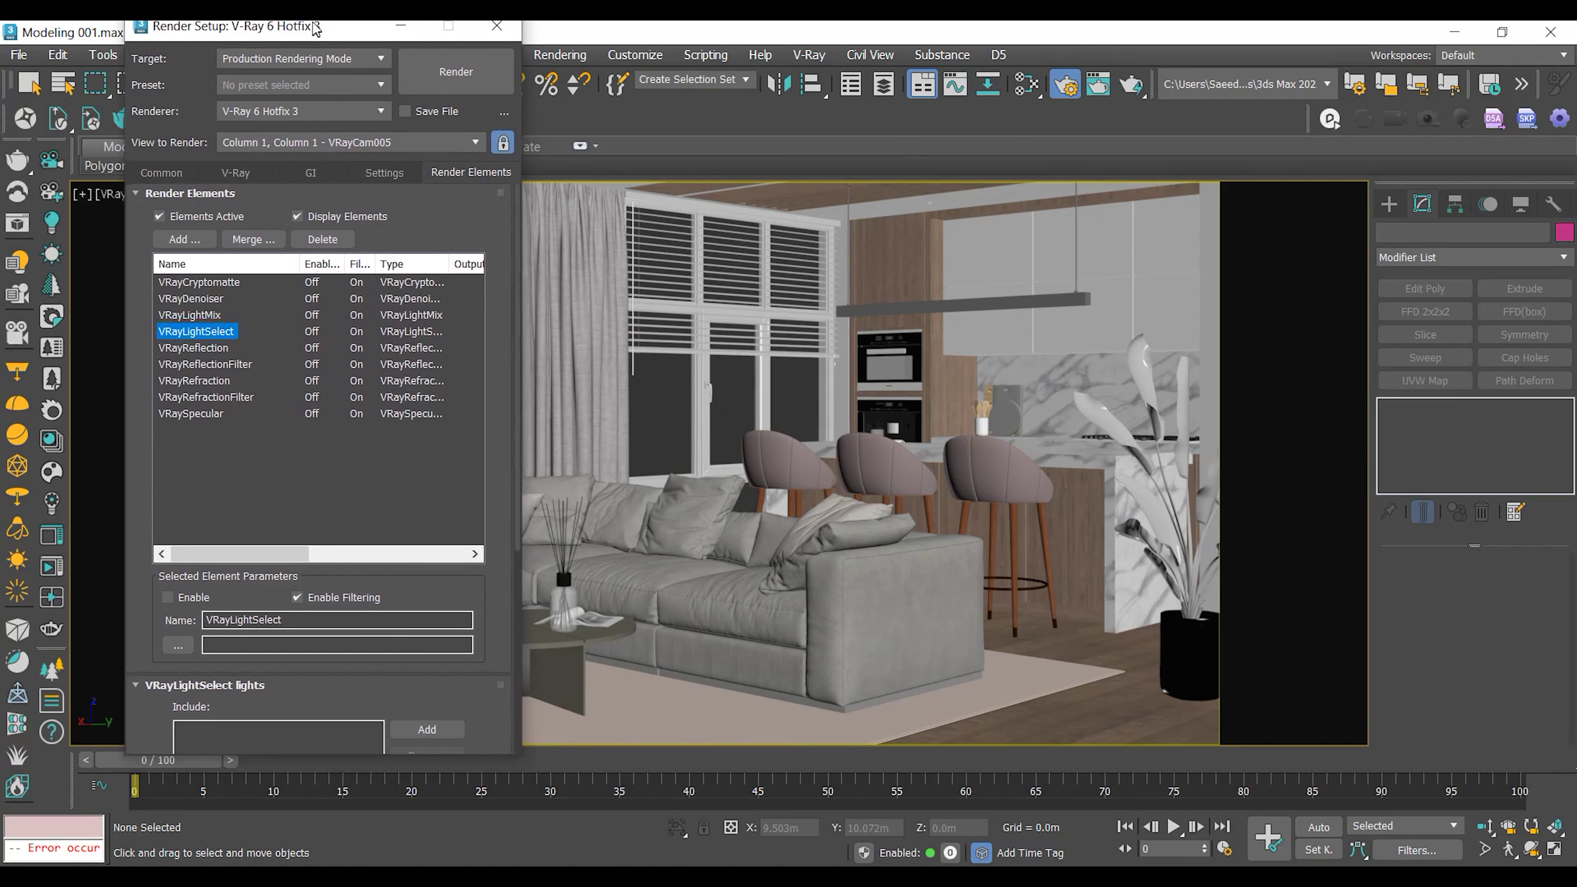
pyautogui.moveTo(329, 39); pyautogui.dragTo(319, 39)
pyautogui.moveTo(283, 693); pyautogui.dragTo(308, 350)
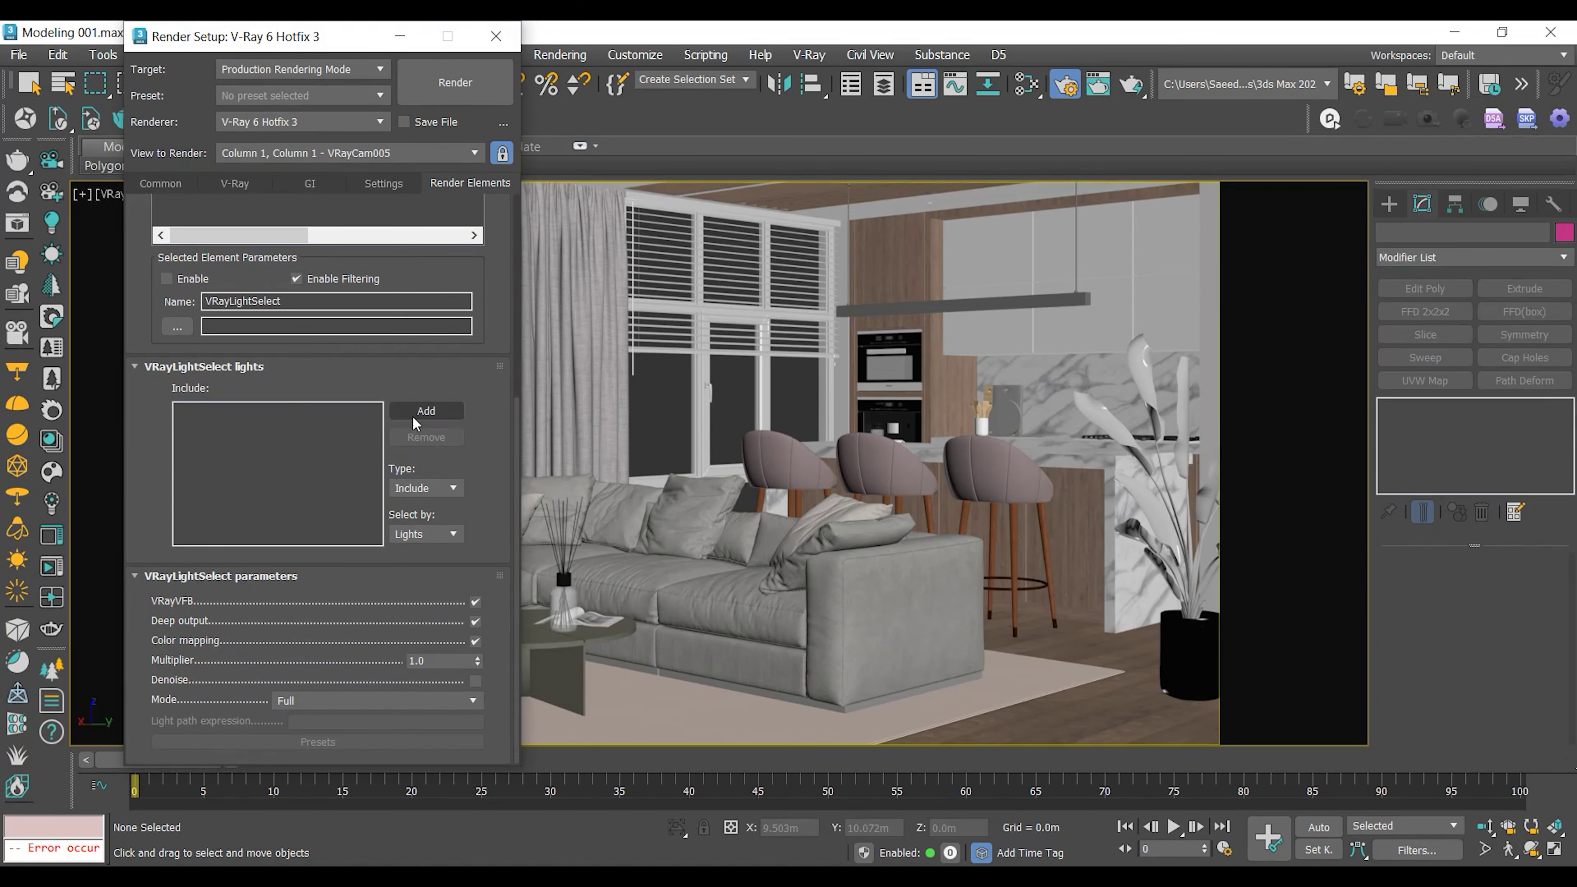
pyautogui.click(18, 262)
pyautogui.press('t')
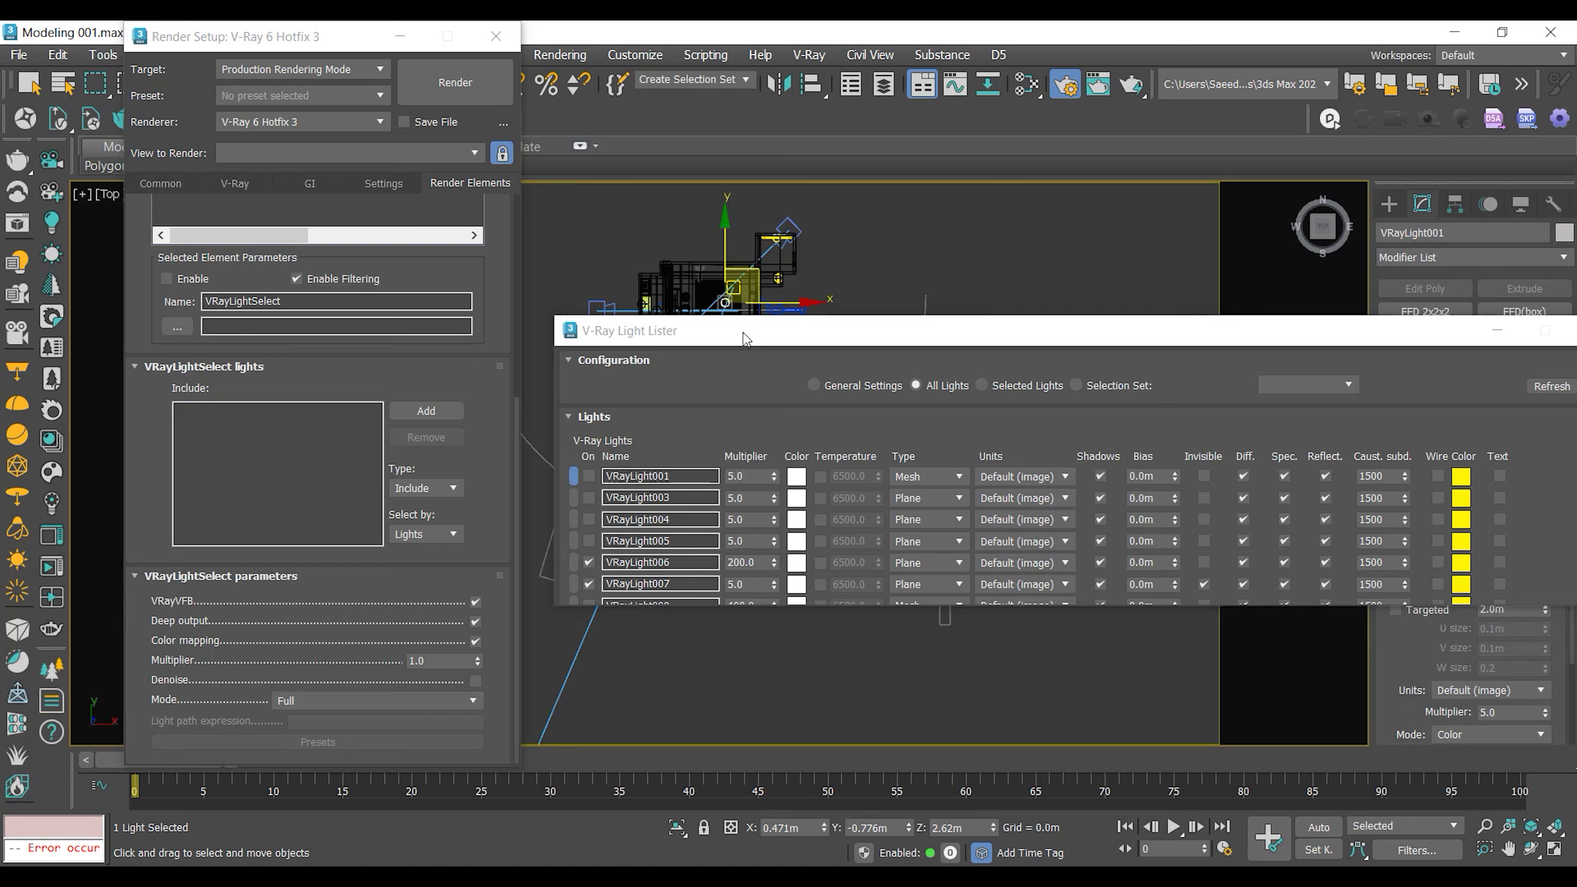
# Step: Include VRayLight001 and VRayLight003 in the VRayLightSelect element
pyautogui.moveTo(745, 323); pyautogui.dragTo(780, 412)
pyautogui.scroll(5, 705, 285)
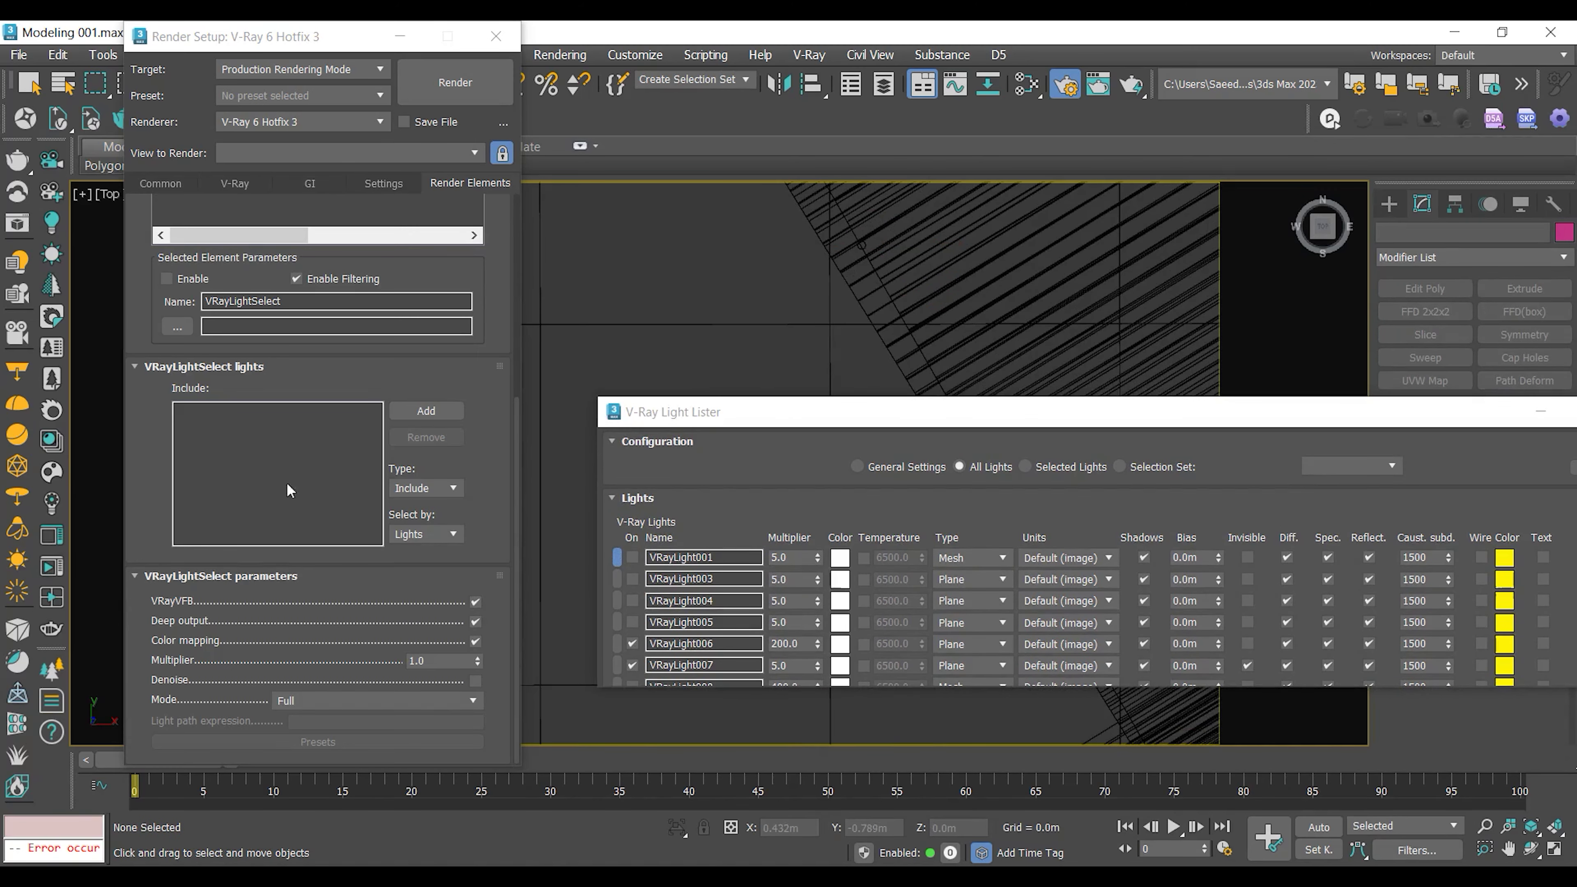
pyautogui.click(426, 411)
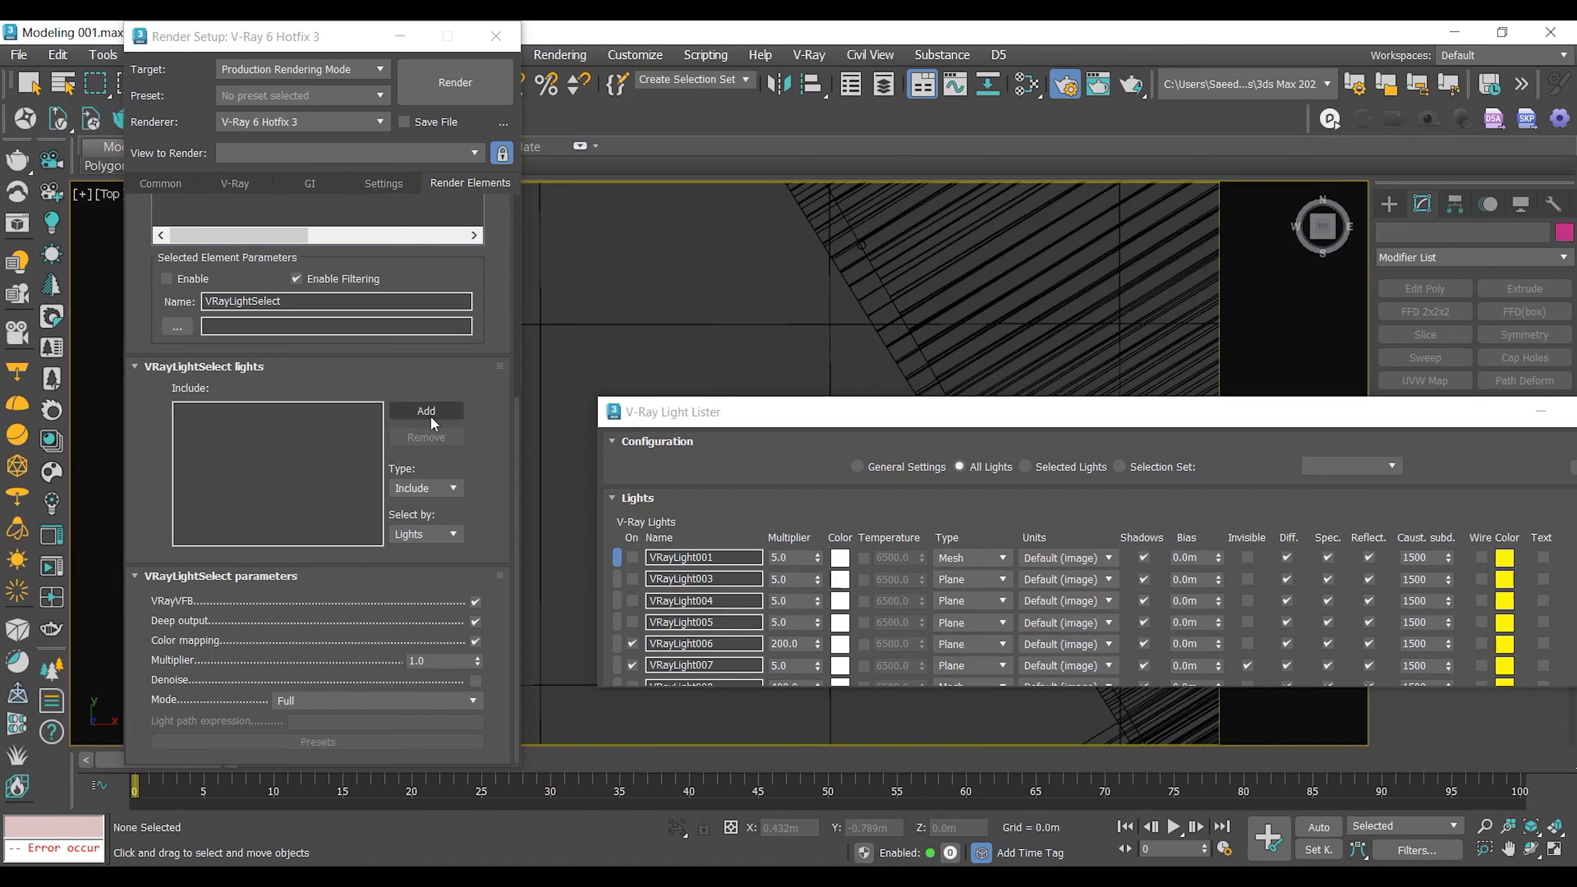
pyautogui.scroll(4, 865, 244)
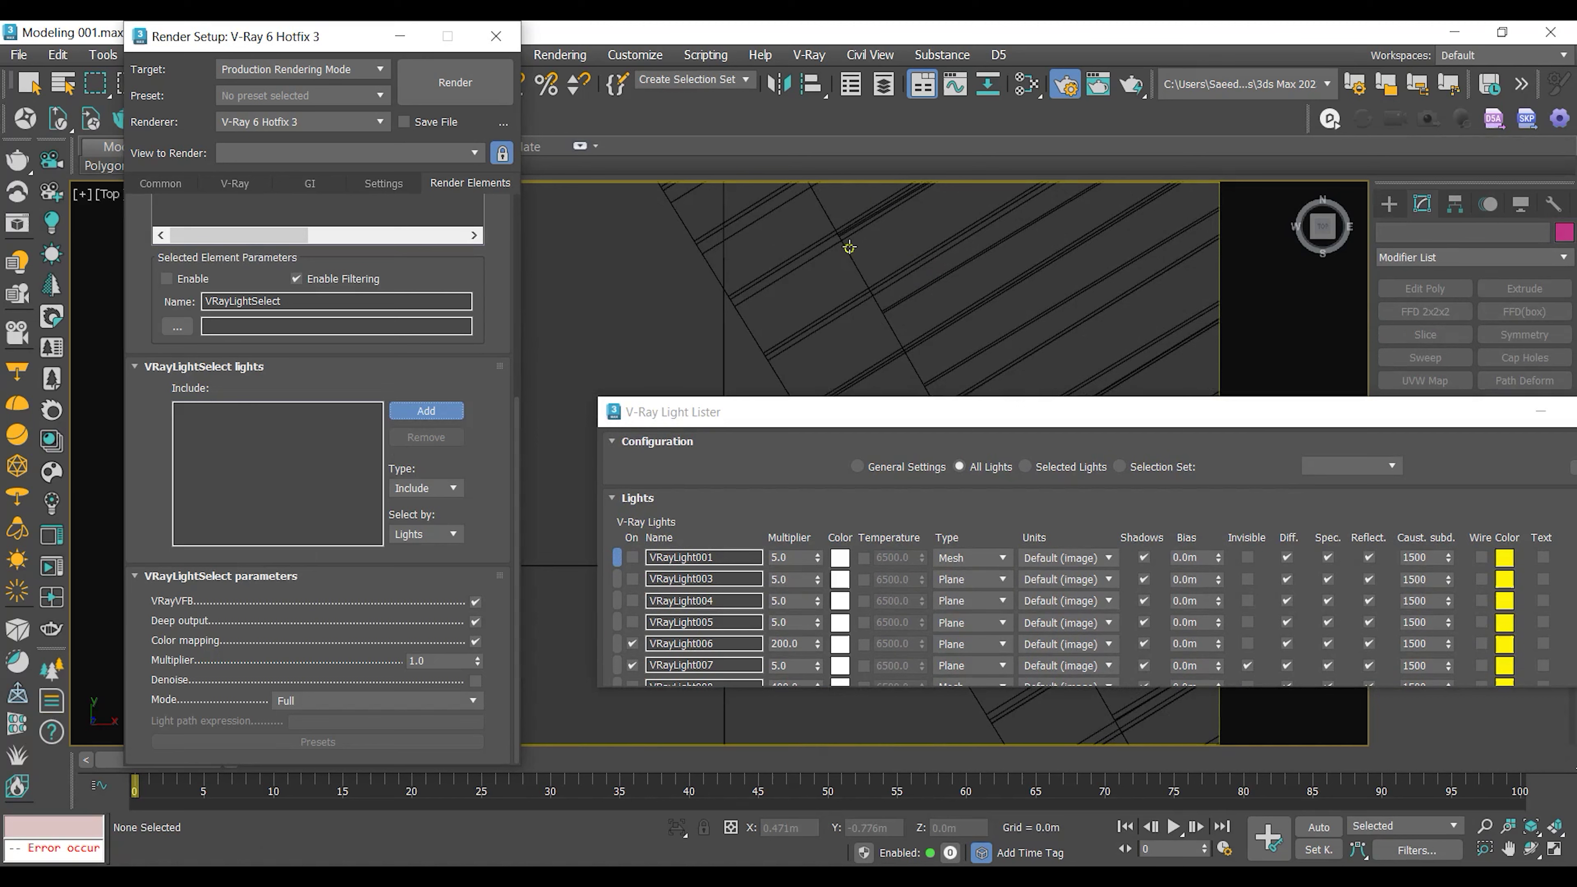
pyautogui.click(849, 248)
pyautogui.scroll(-5, 765, 279)
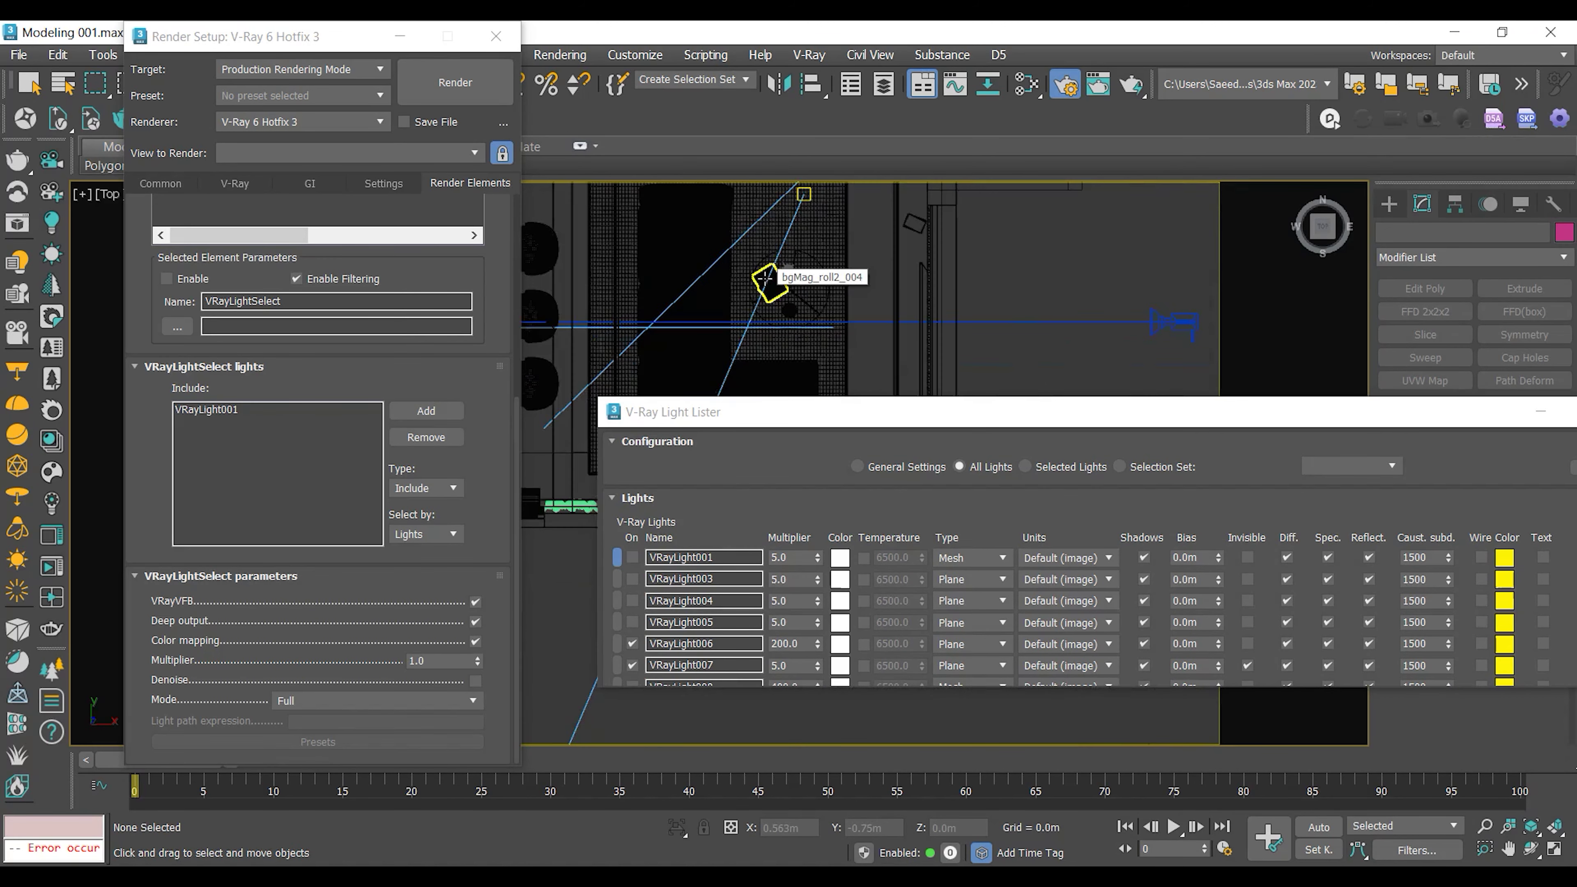
pyautogui.click(617, 578)
pyautogui.press('z')
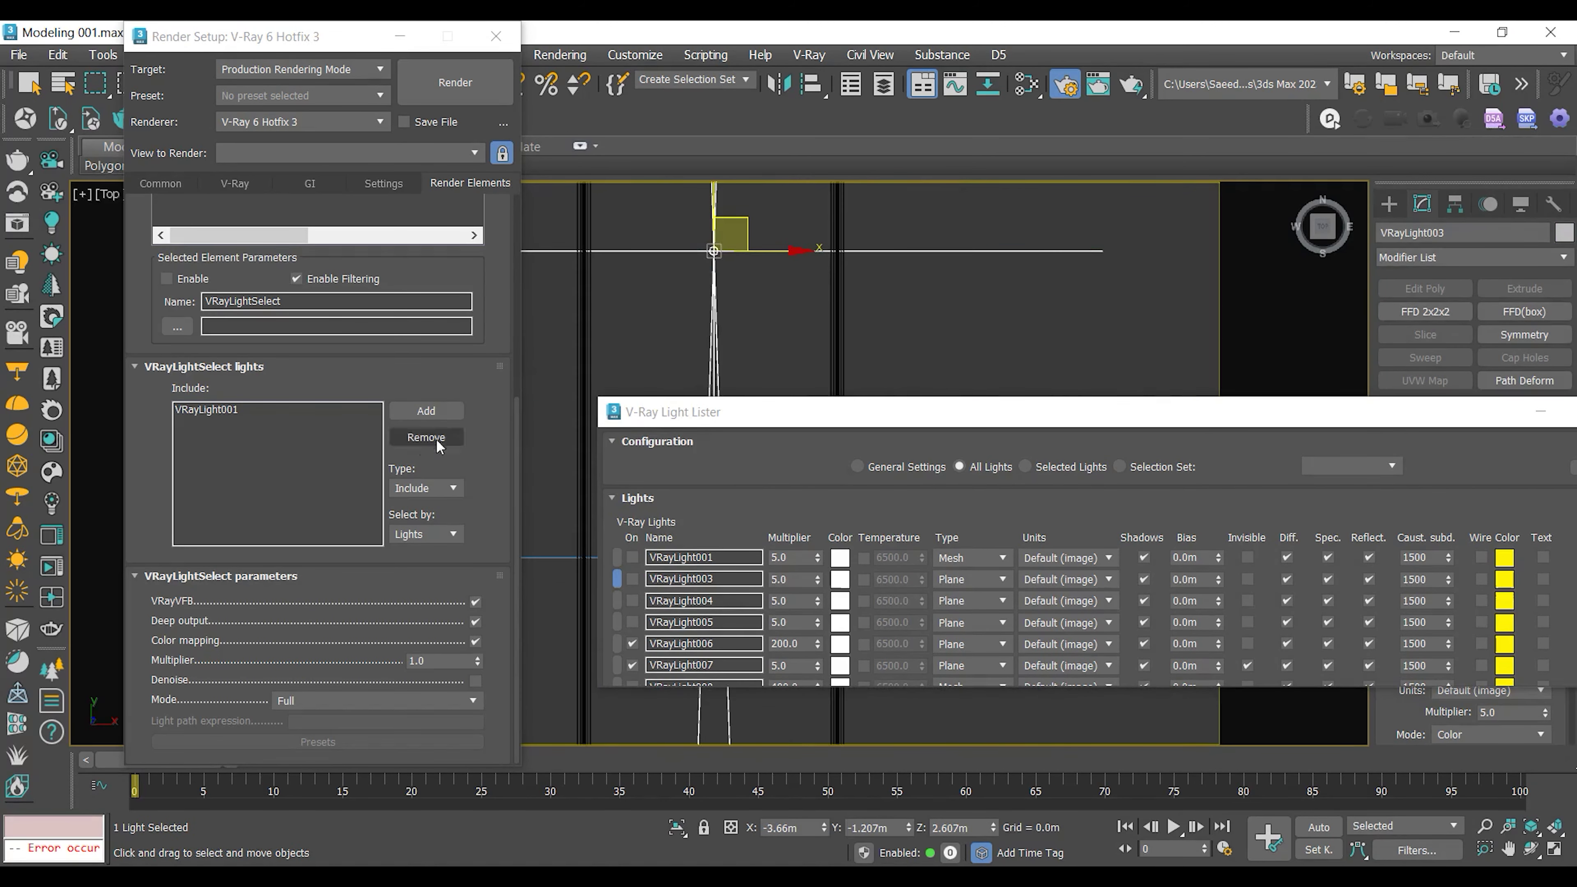
pyautogui.click(426, 410)
pyautogui.click(739, 248)
# Step: Include VRayLight004 and VRayLight005 in the VRayLightSelect element
pyautogui.scroll(-4, 806, 296)
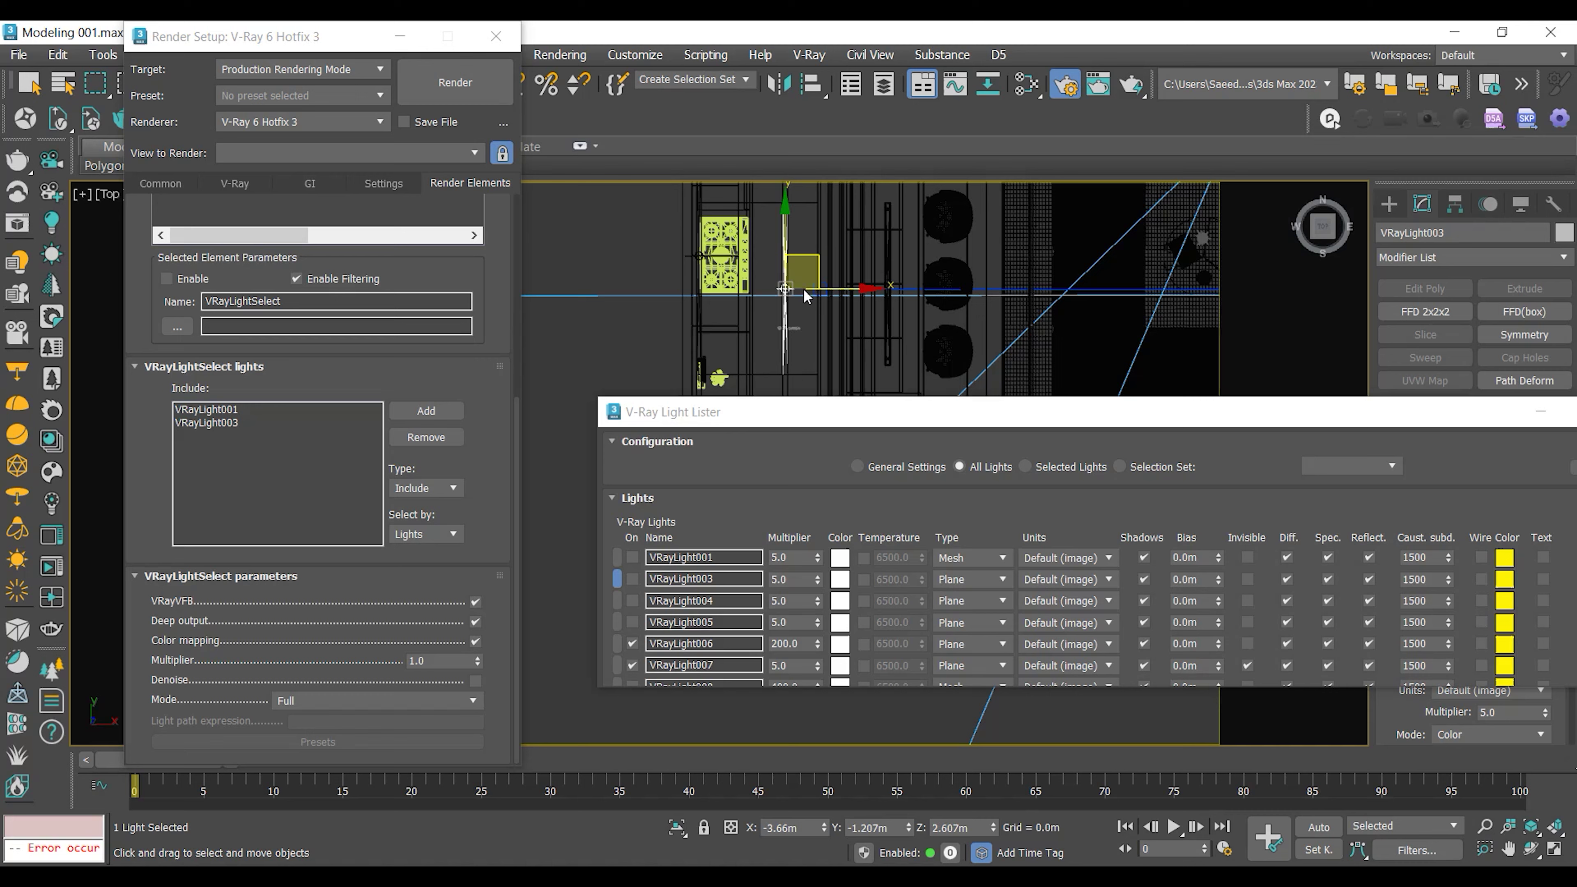
pyautogui.click(805, 297)
pyautogui.press('z')
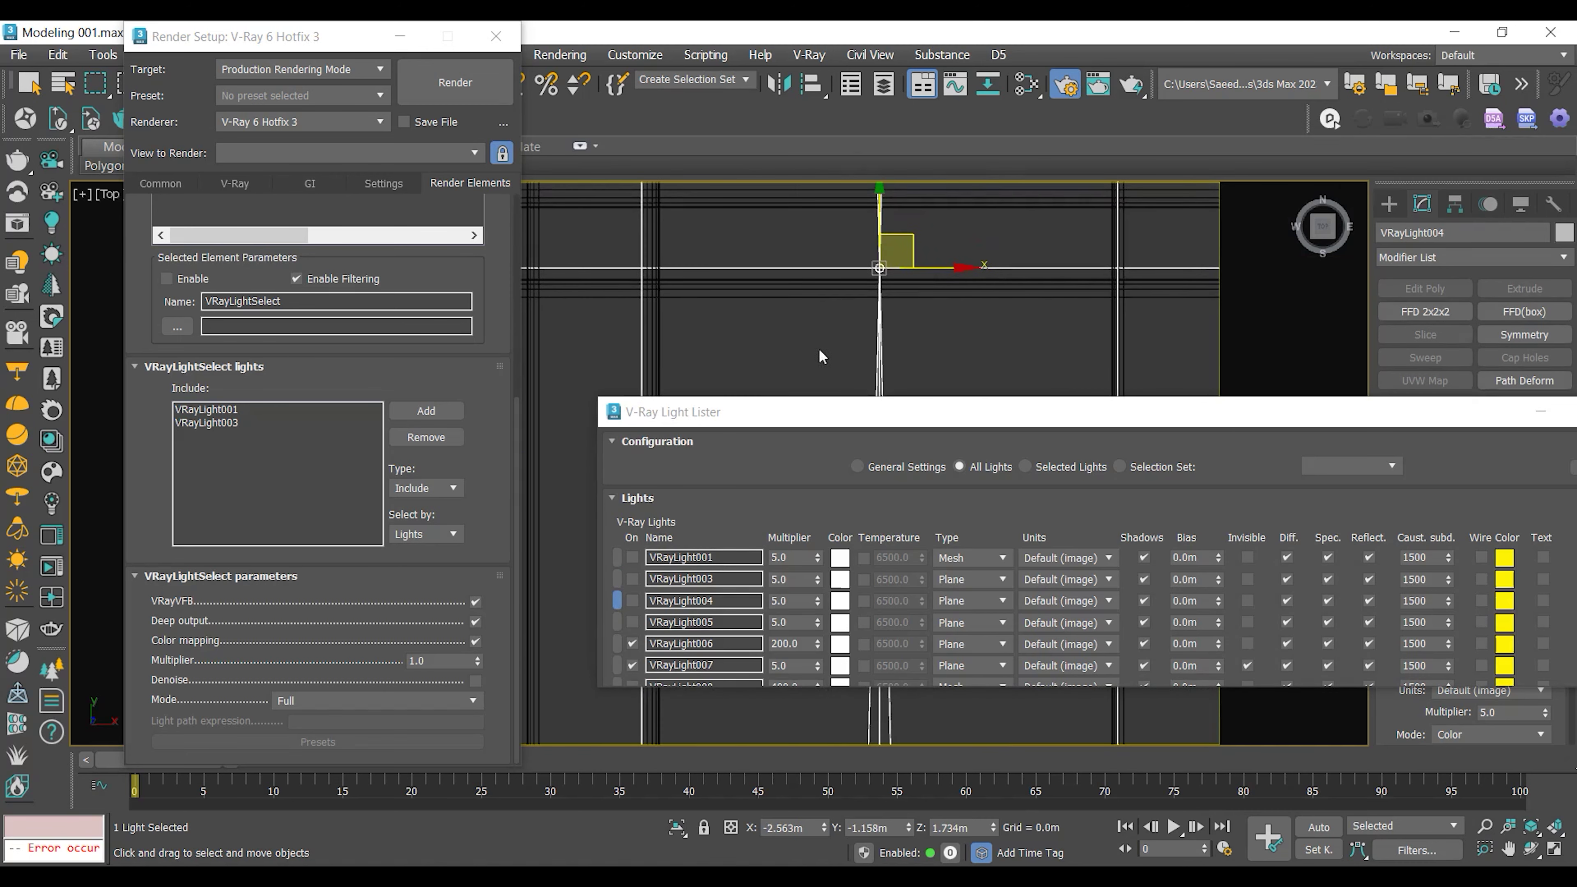
pyautogui.click(426, 410)
pyautogui.click(616, 600)
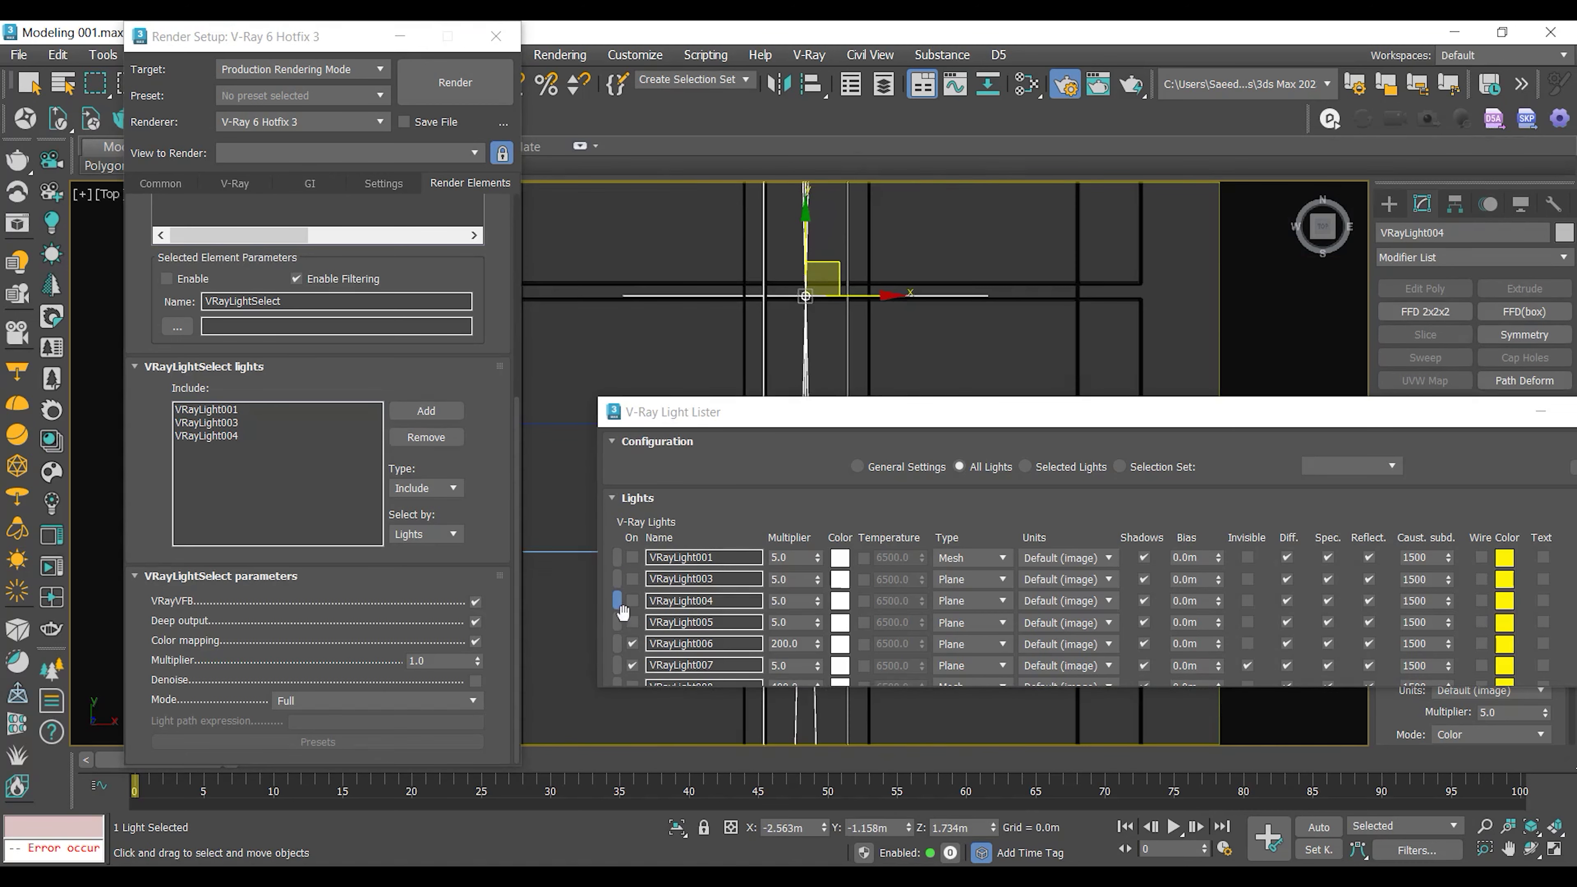
pyautogui.click(617, 621)
pyautogui.click(424, 413)
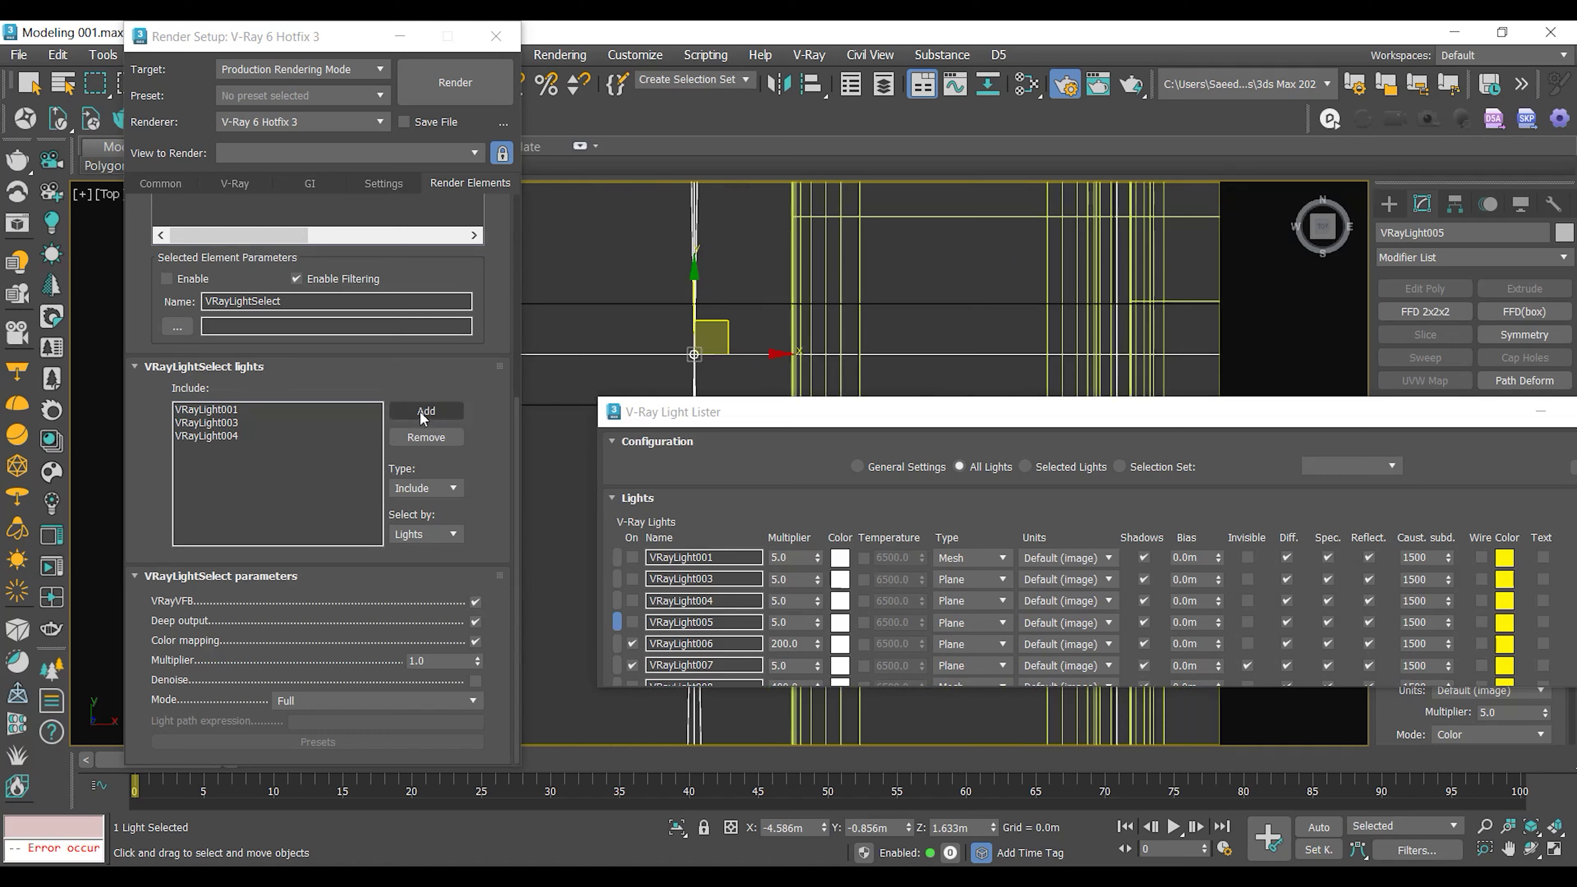
pyautogui.click(616, 643)
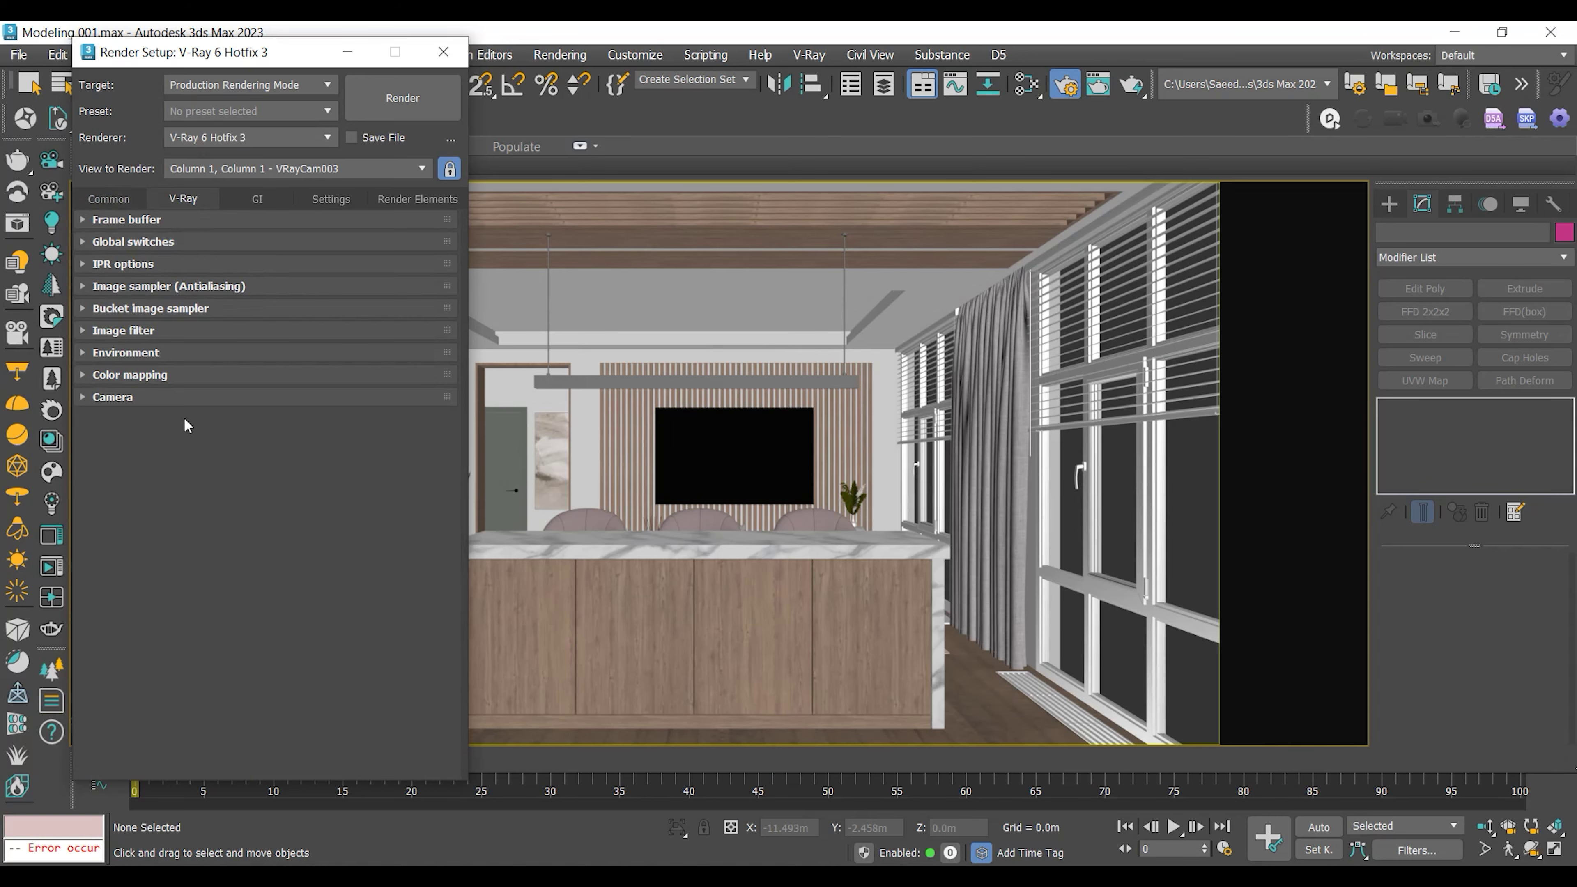
# Step: Expand the V-Ray Frame buffer rollout to show its settings
pyautogui.click(84, 219)
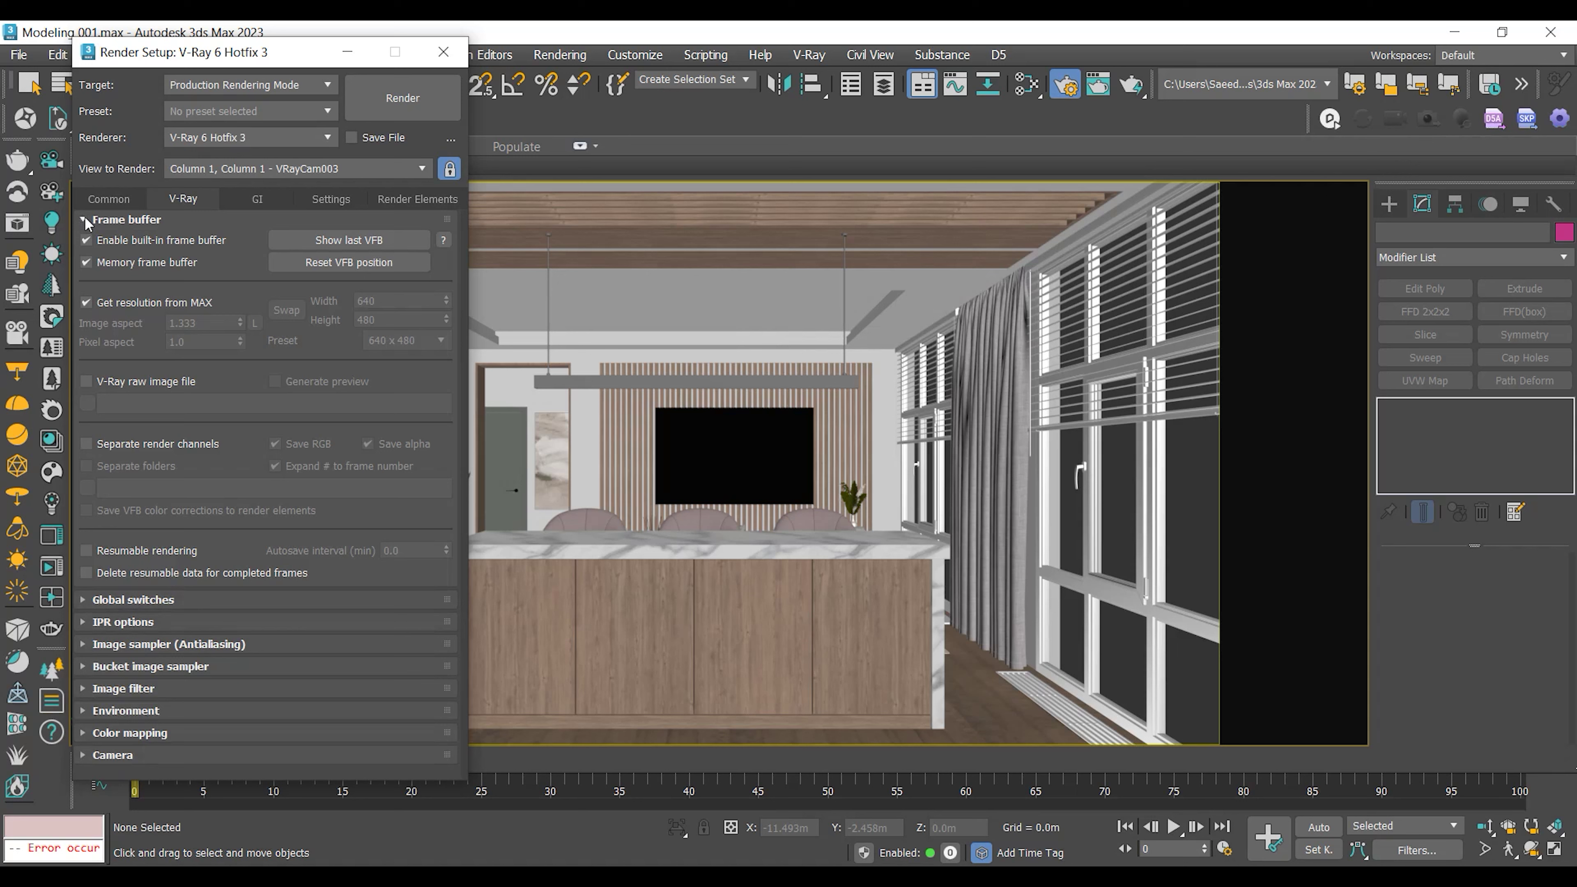